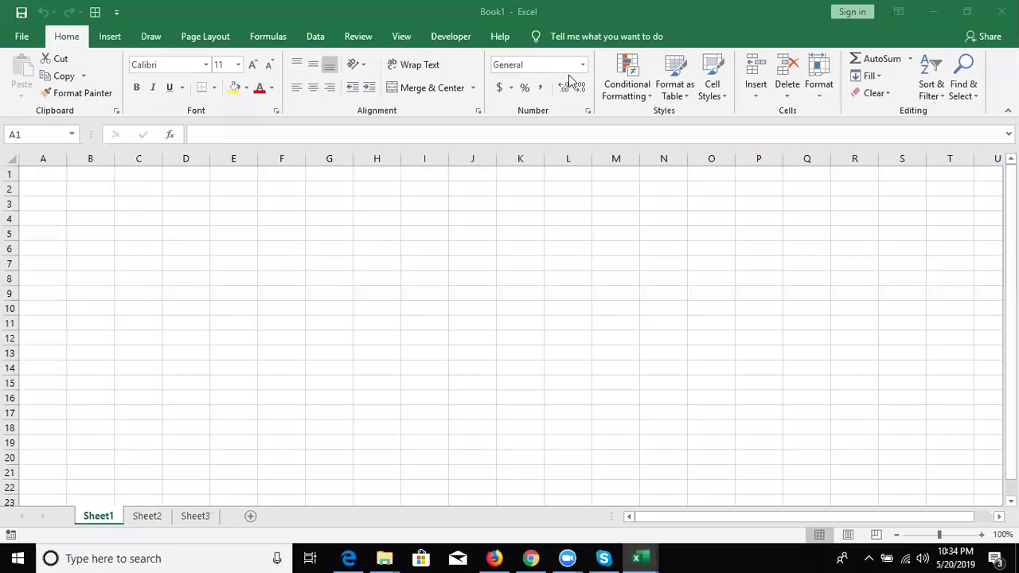
Step: Show the Formulas commands, browse the Lookup & Reference list, and select cell B2
click(310, 162)
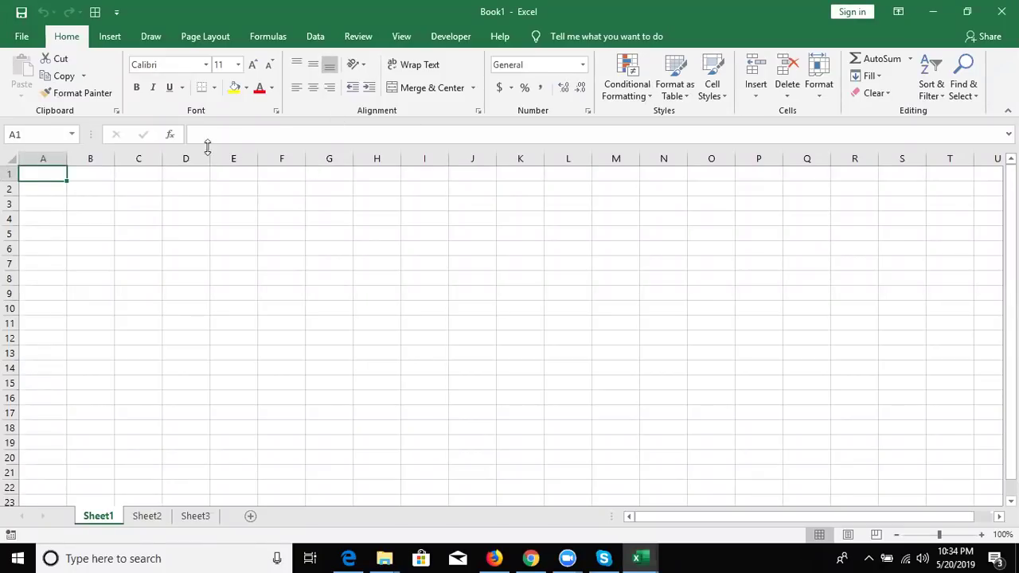
click(275, 40)
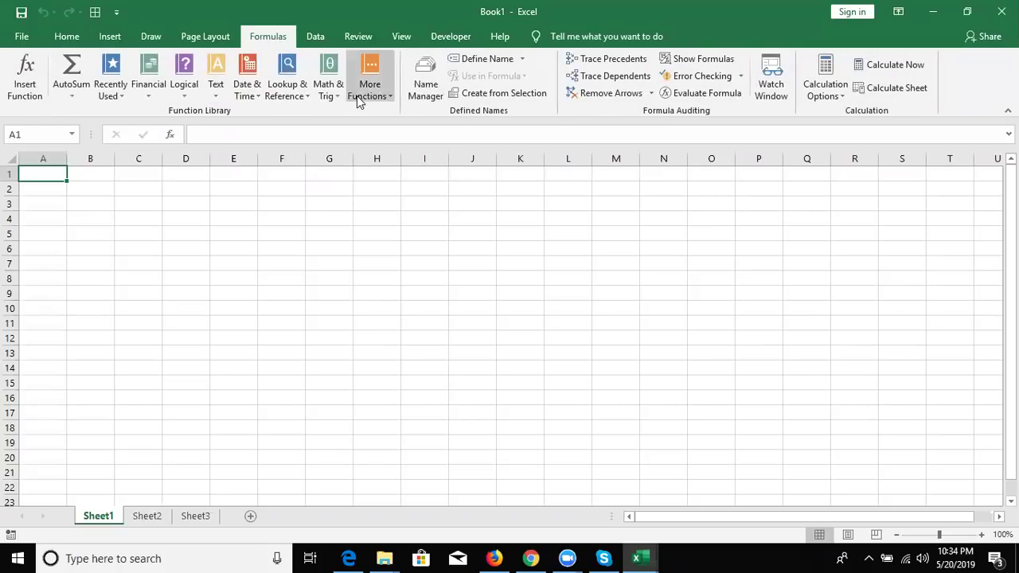
click(306, 94)
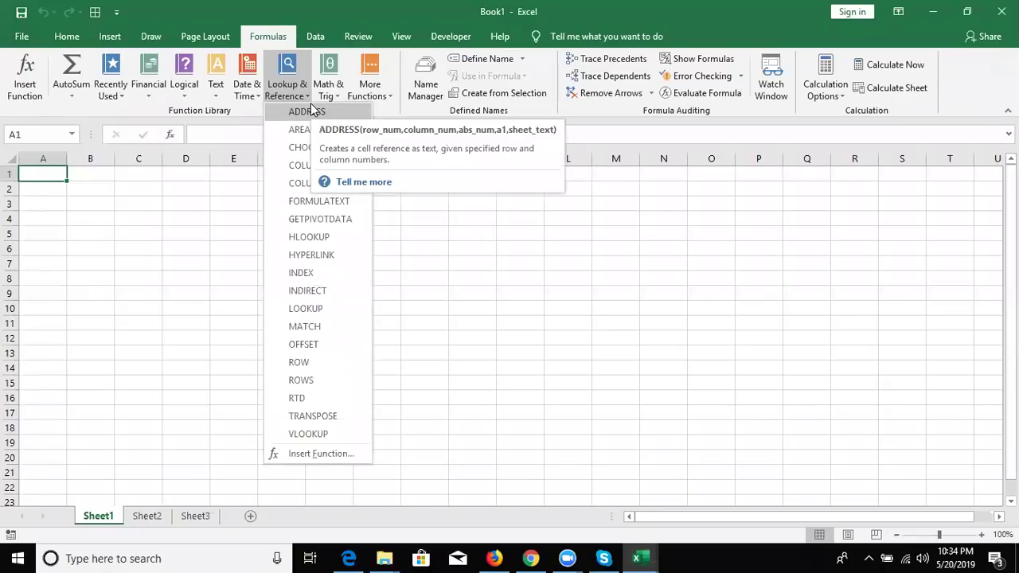
click(137, 175)
click(101, 183)
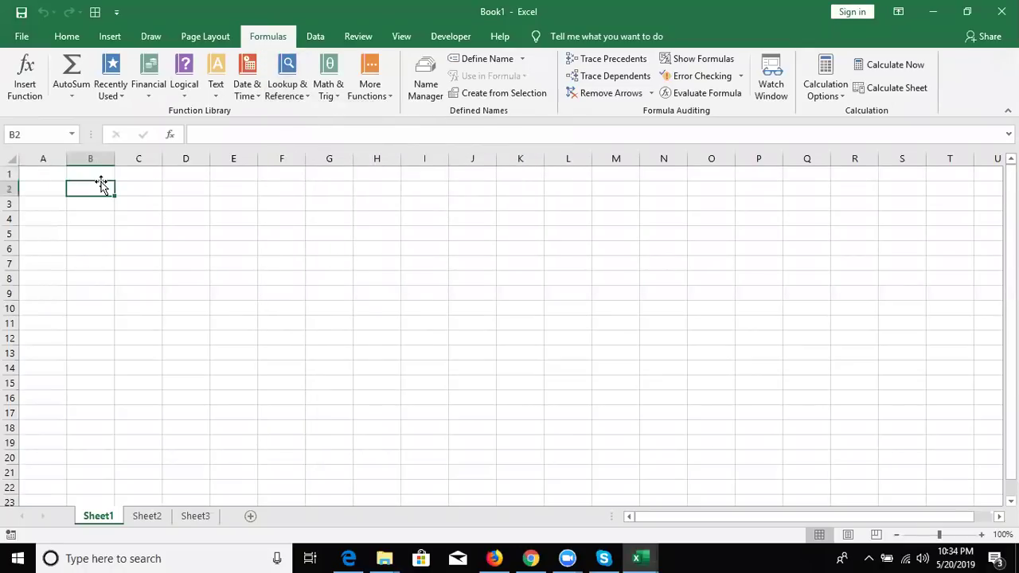
Step: Enter labels R and C in B2:C2 and values 5 and 7 in B3:C3
text(R)
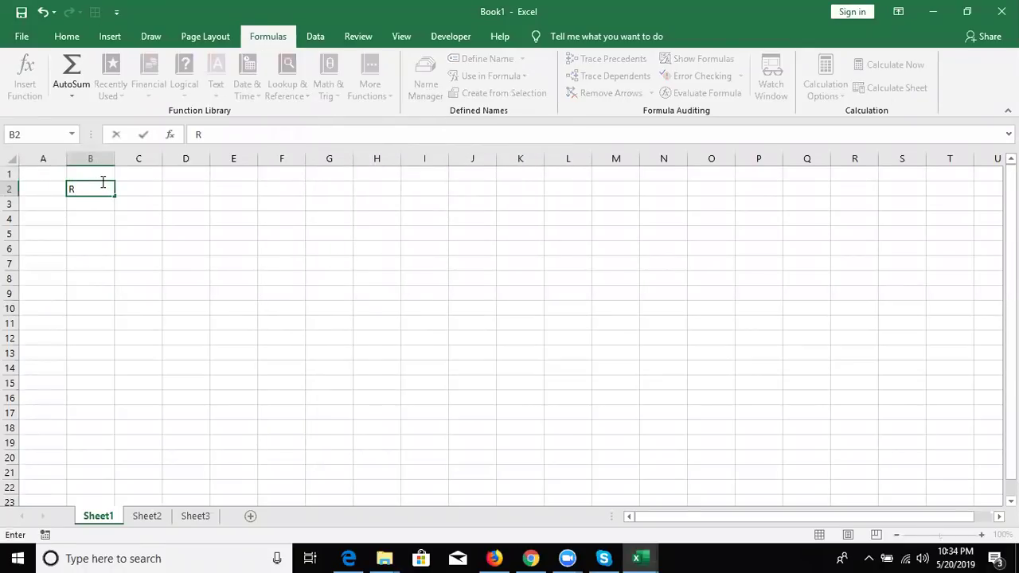
key(Tab)
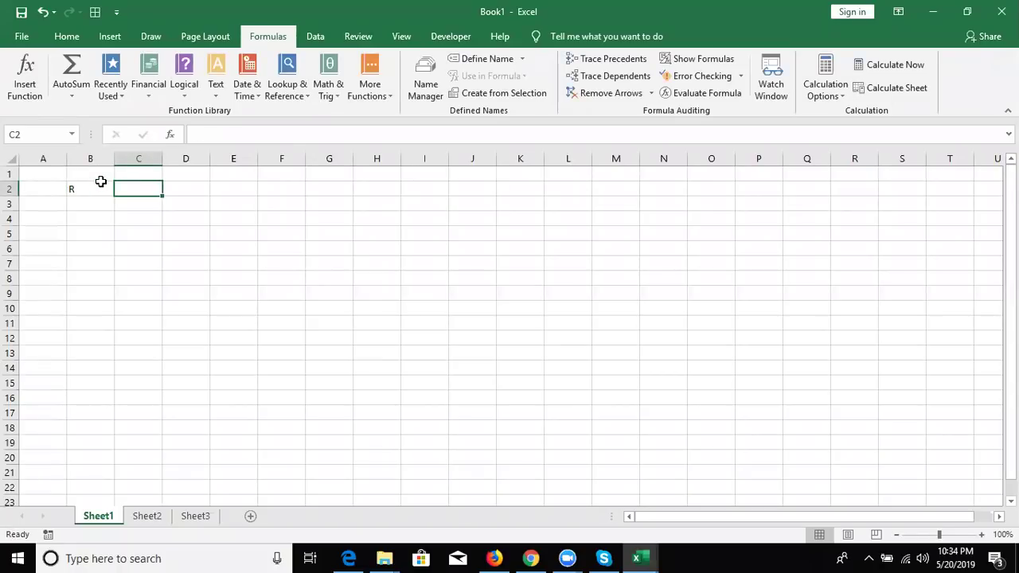
text(C)
key(Return)
key(Left)
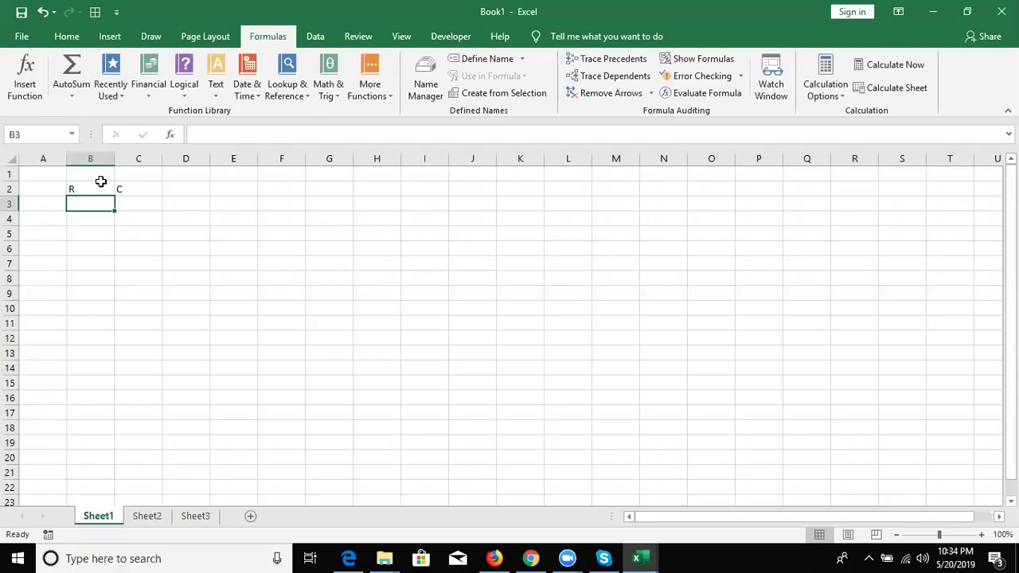
text(1)
key(BackSpace)
text(5)
key(Tab)
text(7)
key(Return)
key(Up)
key(Right)
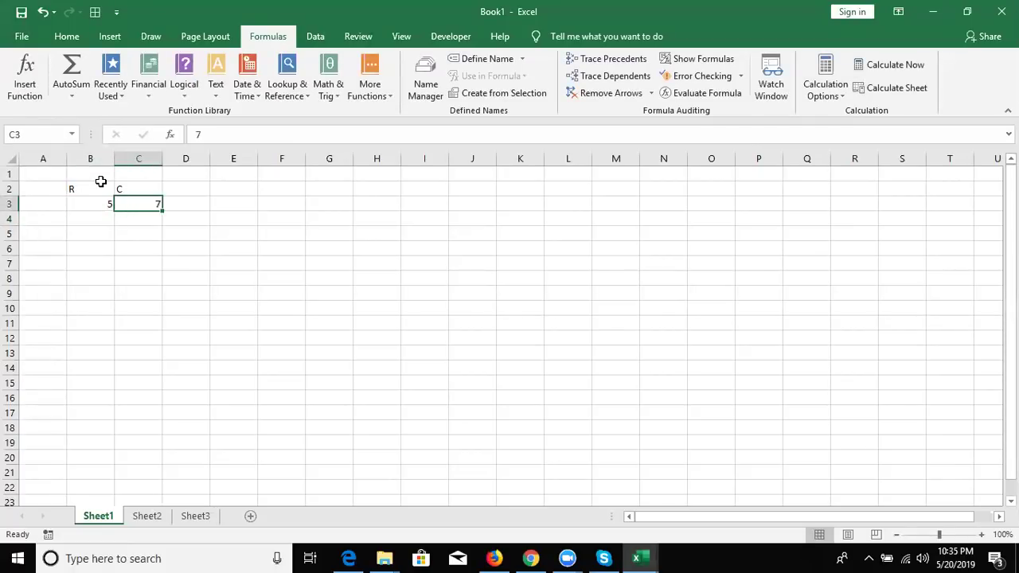
key(Right)
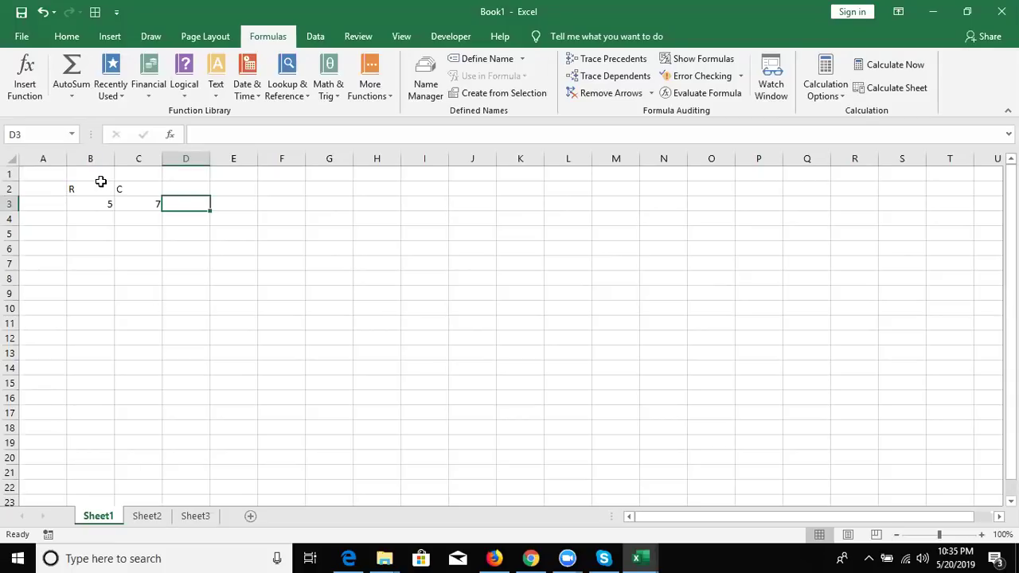
Step: Enter =ADDRESS(B3,C3) in D3 so it returns $G$5
text(=)
text(add)
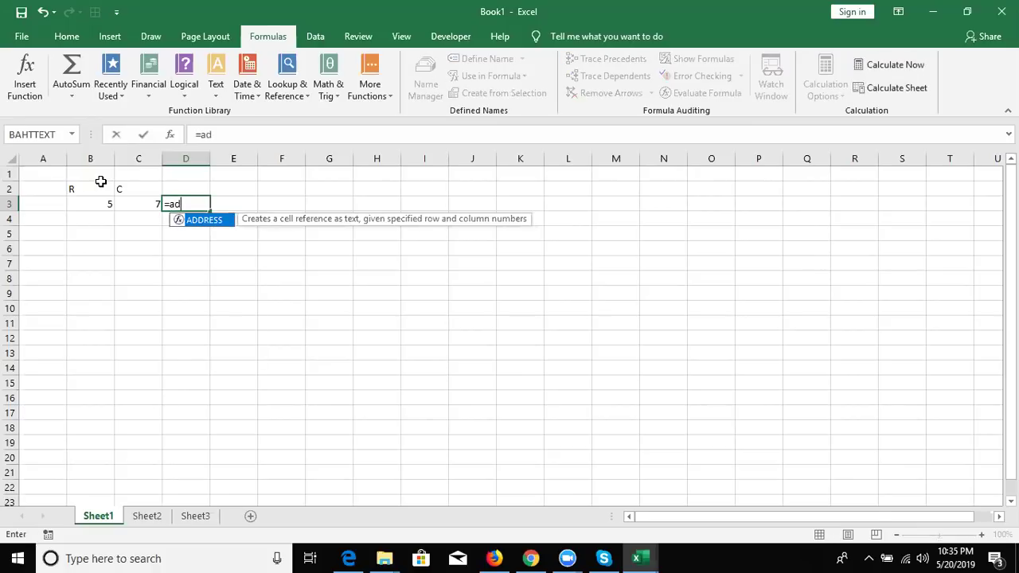
key(Tab)
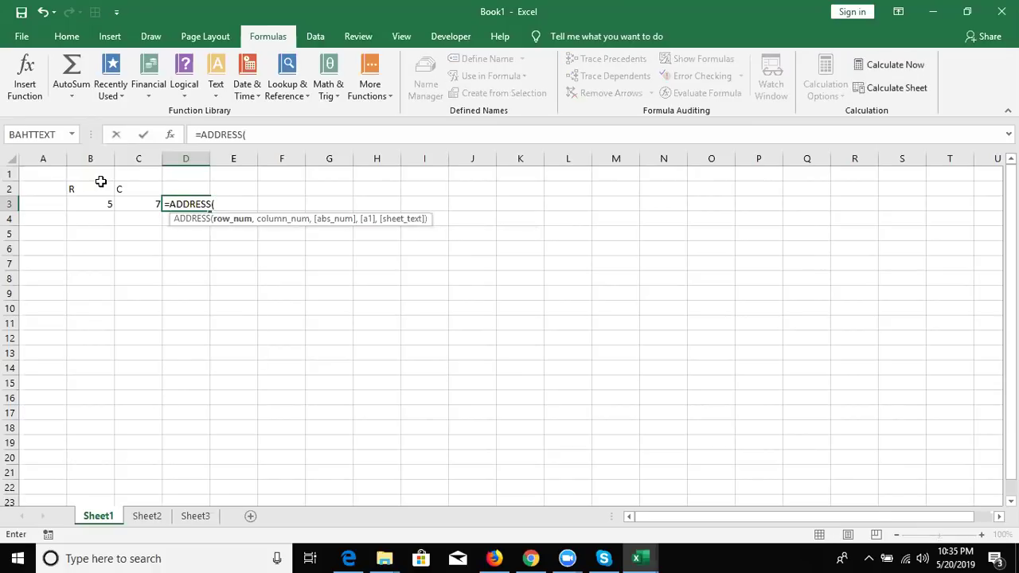
key(Left)
key(Left)
text(,)
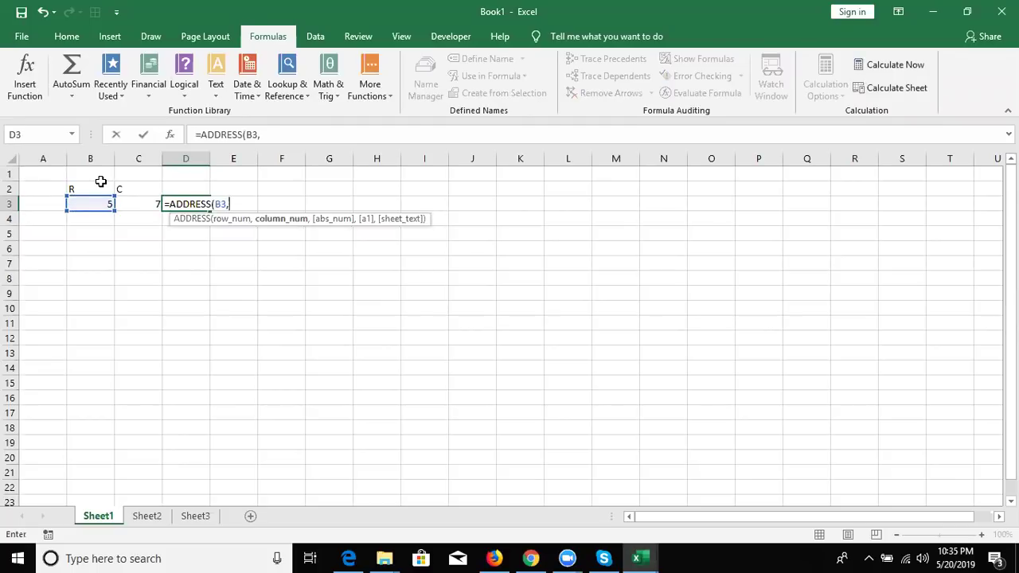
key(Left)
key(Return)
key(Up)
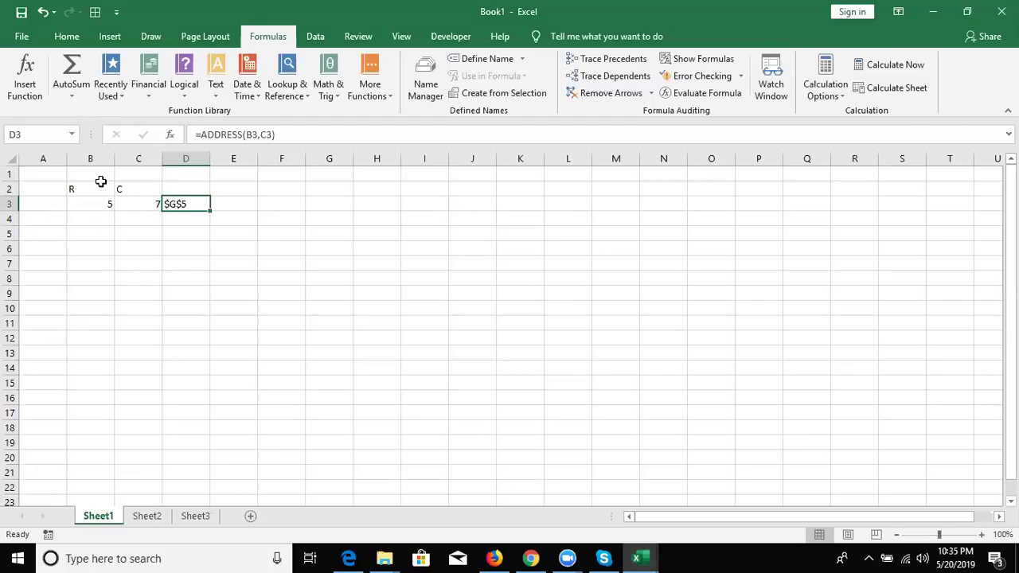
Step: Enter 3265 in cell G5
key(Right)
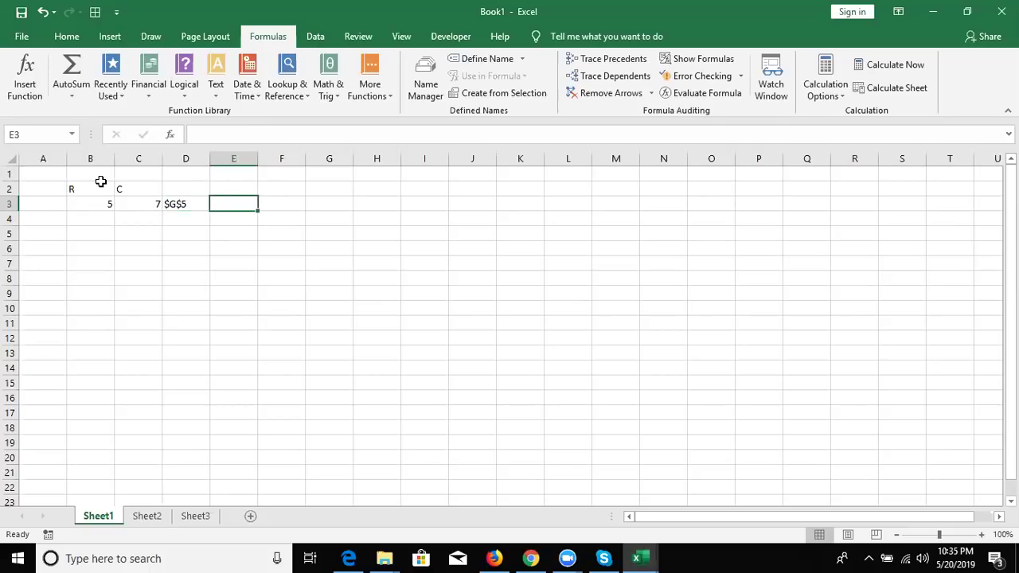
key(Right)
key(Right)
key(Down)
key(Down)
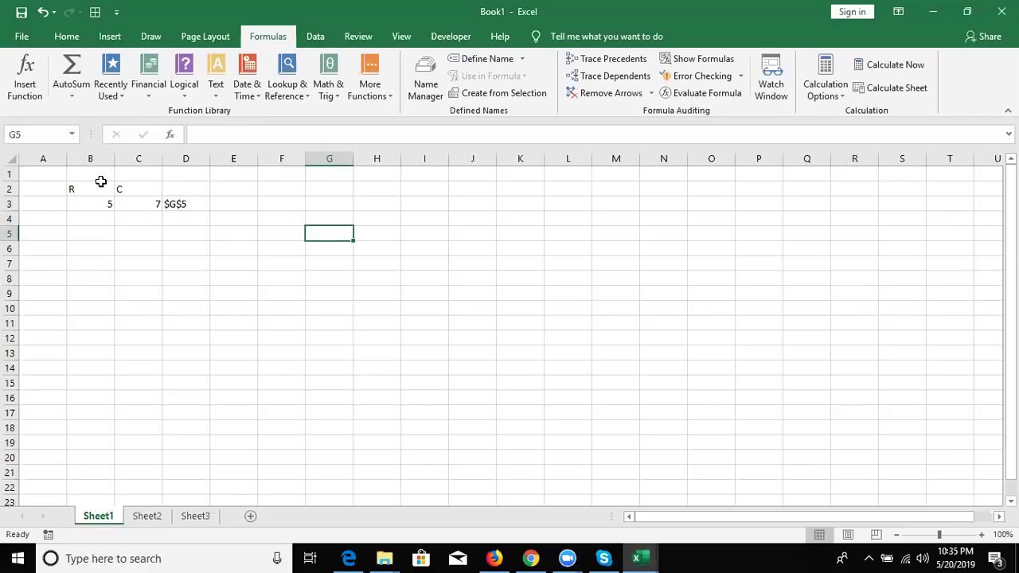
text(3265)
key(Return)
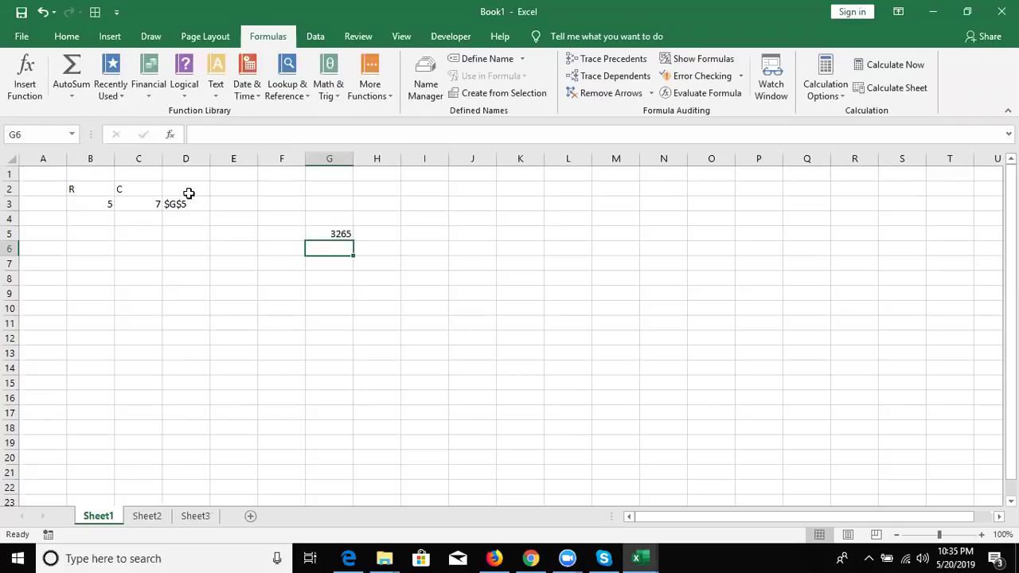
Step: Enter =INDIRECT(D3) in D5 so it returns 3265 via the $G$5 address
click(176, 231)
text(=)
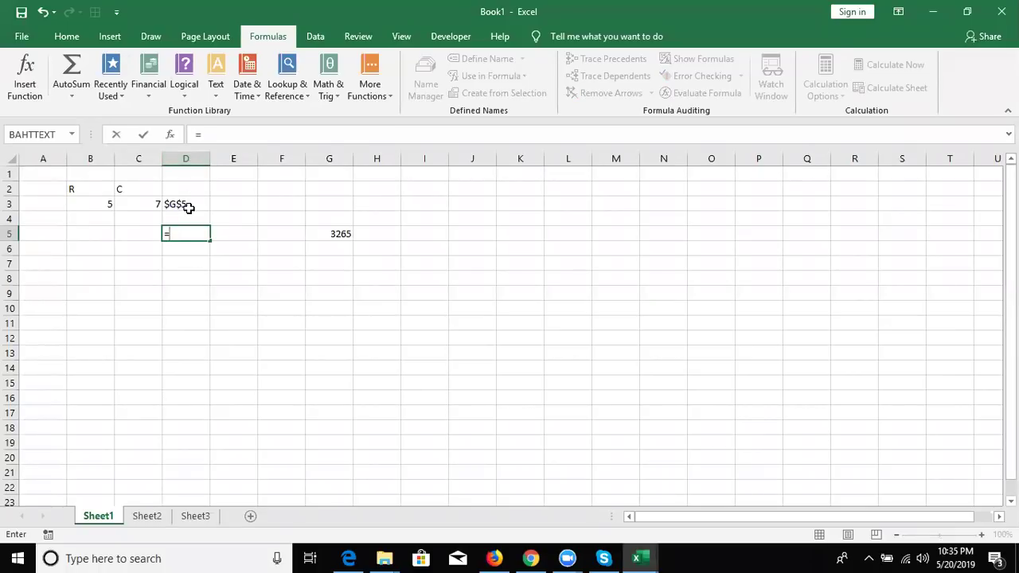
text(ind)
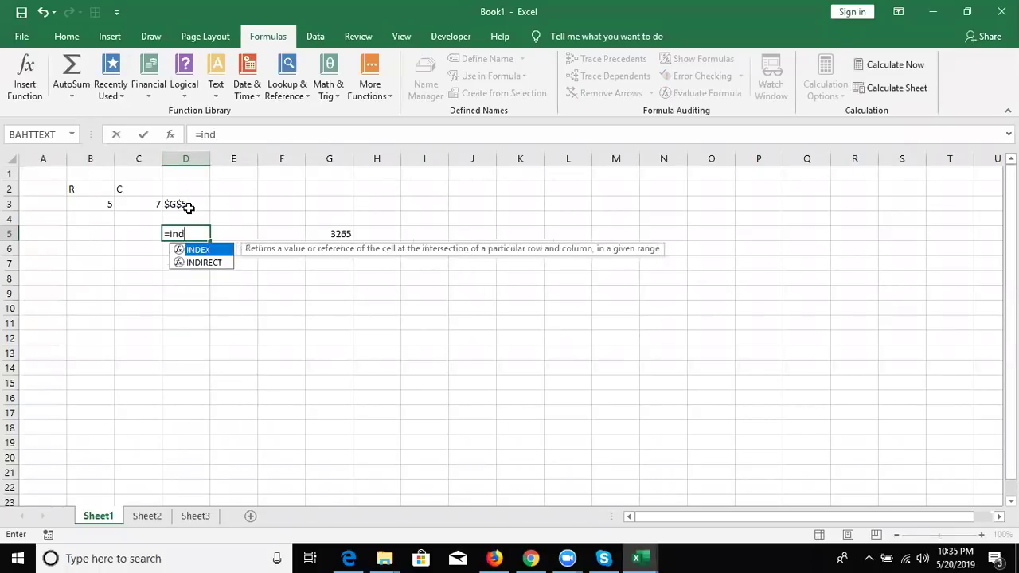
text(i)
key(Tab)
drag(189, 214, 191, 209)
key(BackSpace)
text(10)
key(BackSpace)
key(BackSpace)
key(BackSpace)
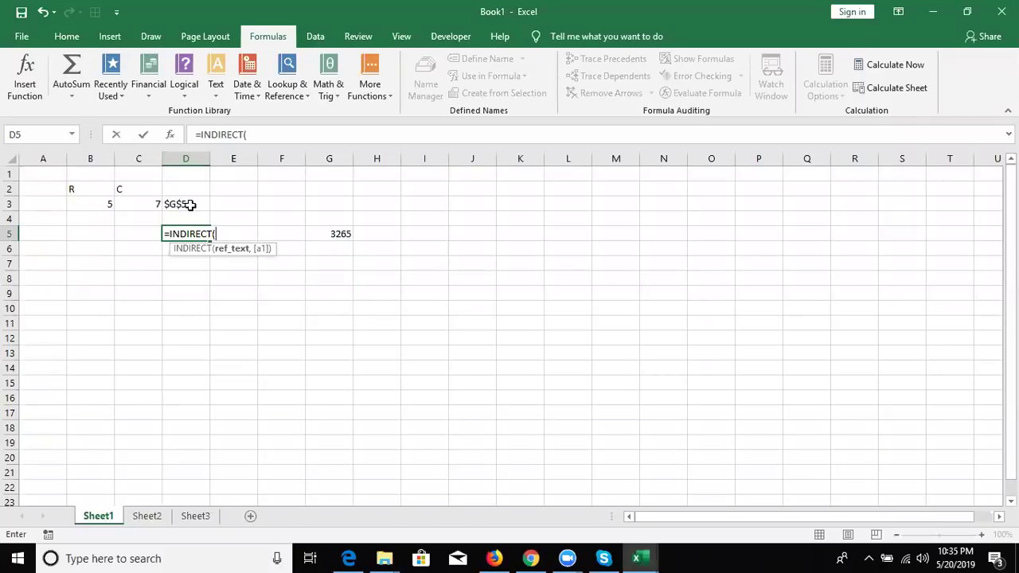
click(191, 204)
key(Return)
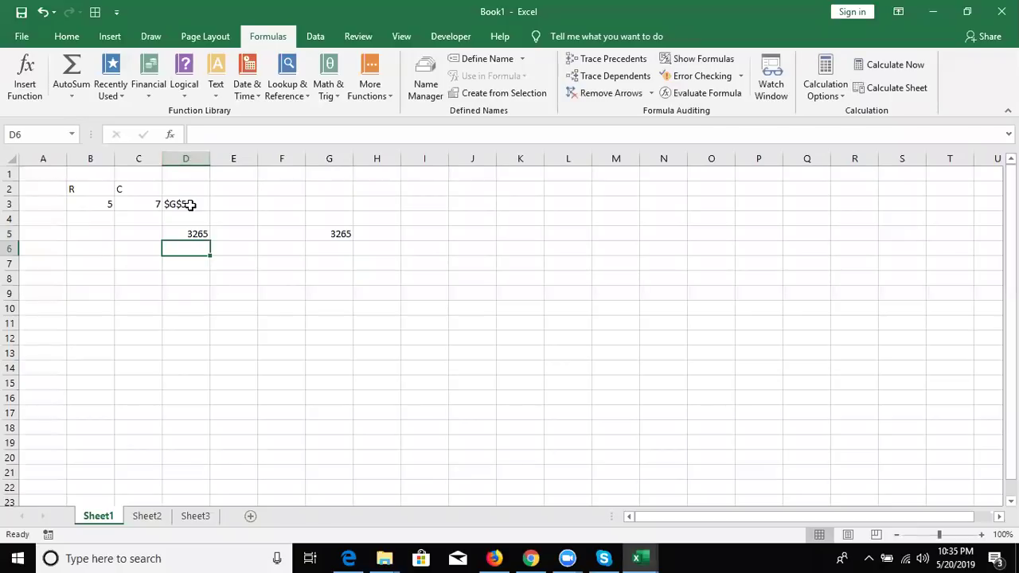
Step: On Sheet2, type Name in A1 and fill month headers JAN through DEC across B1:M1
click(139, 522)
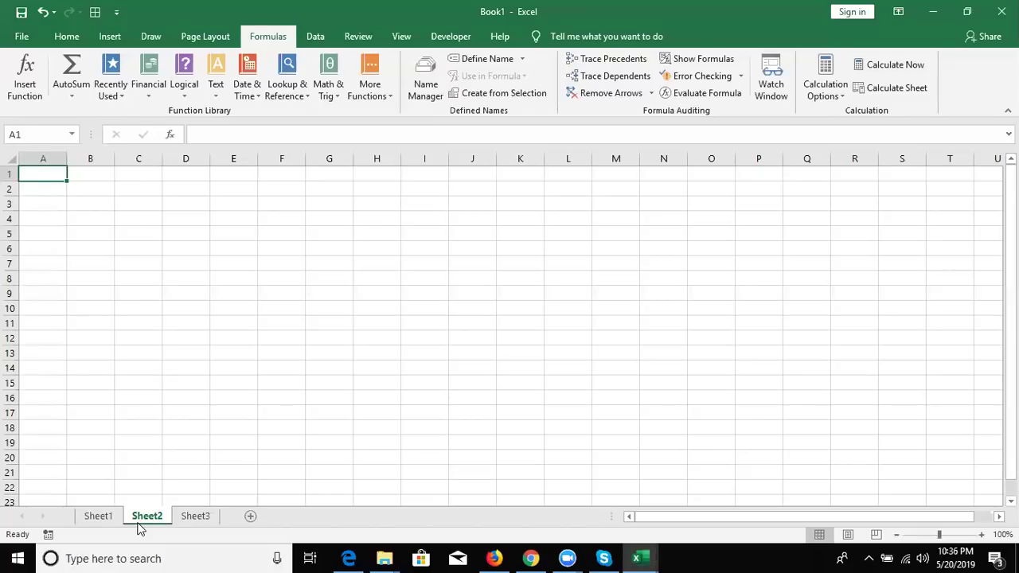
text(XCNa)
key(BackSpace)
key(BackSpace)
key(BackSpace)
key(BackSpace)
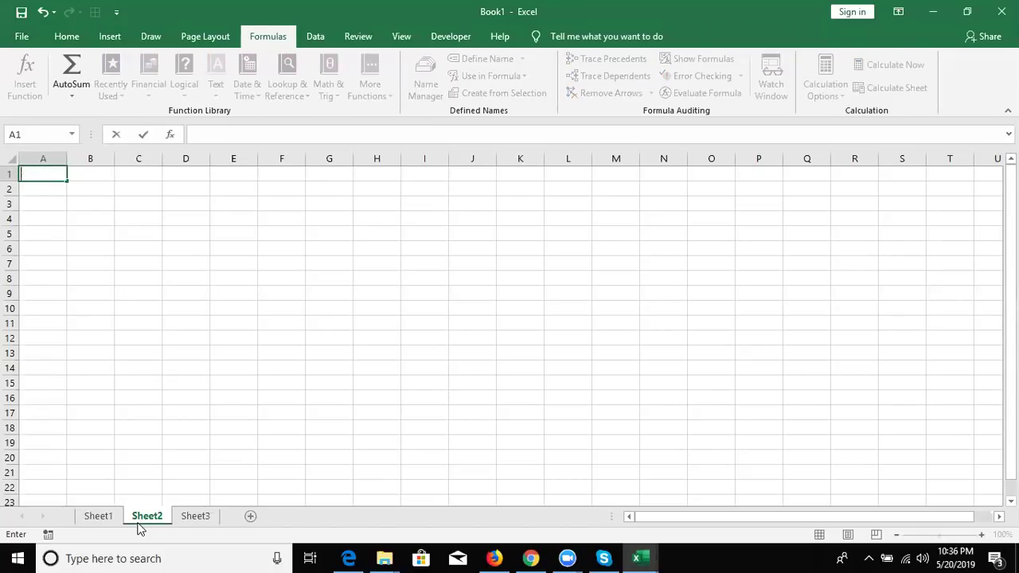
text(Name)
key(Tab)
text(JAN)
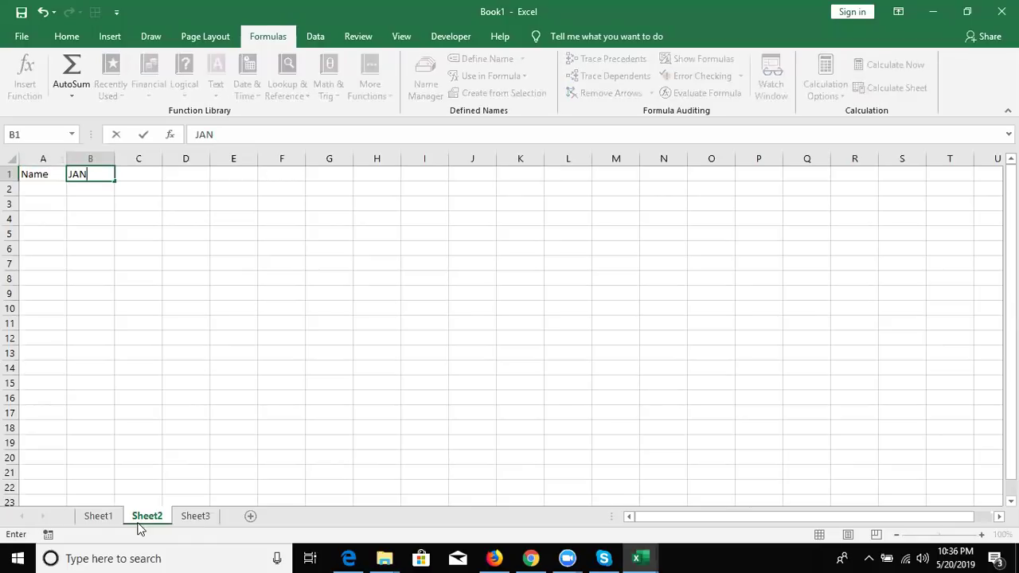
key(Return)
key(Up)
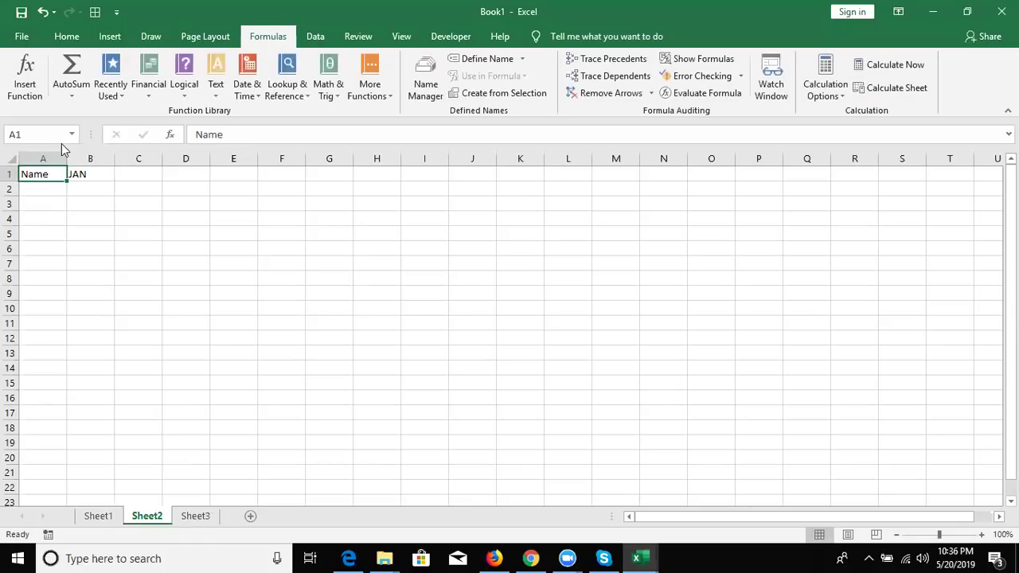
click(80, 174)
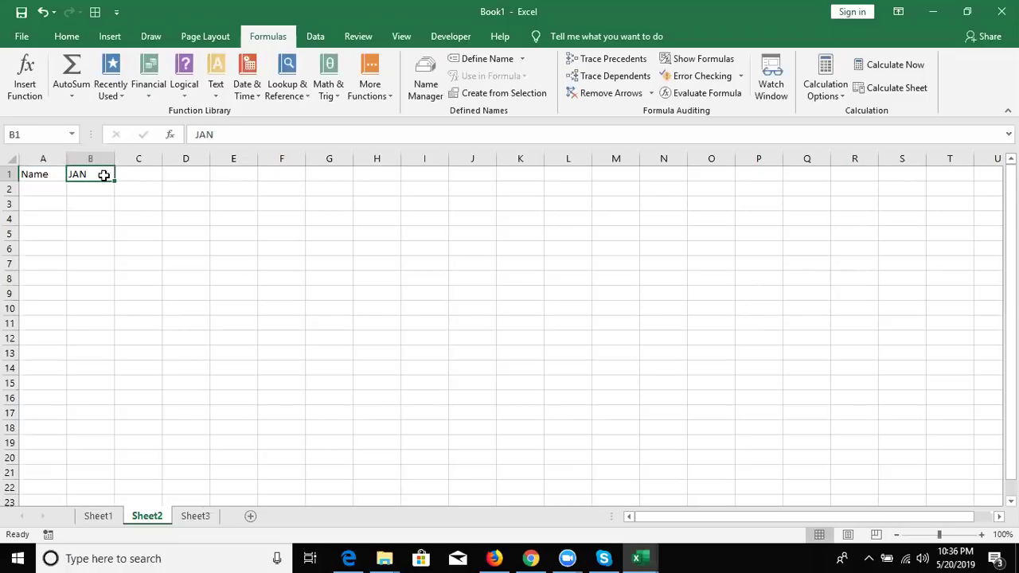
mouse_move(116, 183)
mouse_down()
mouse_move(301, 162)
mouse_move(519, 178)
mouse_up()
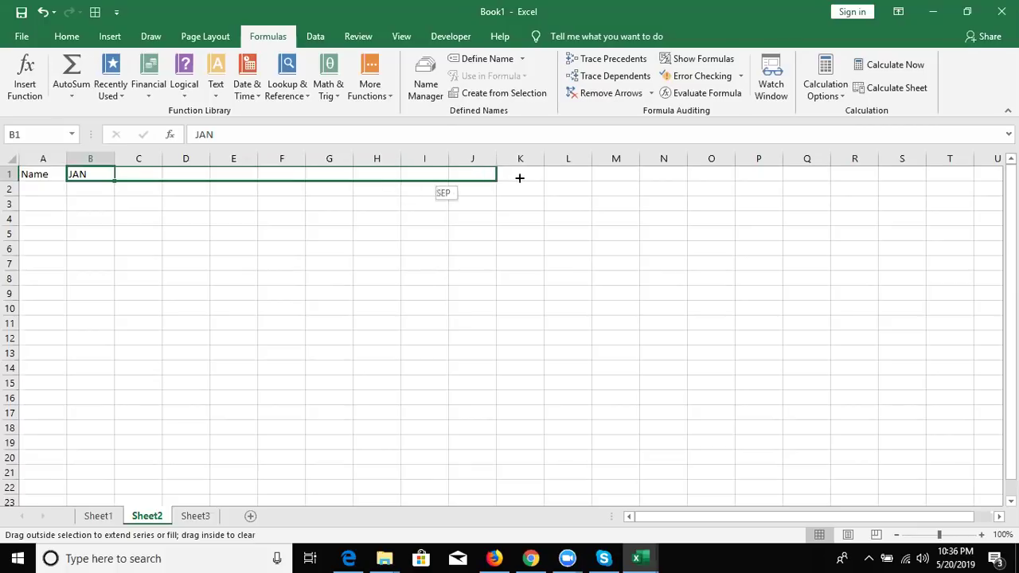
drag(519, 178, 617, 179)
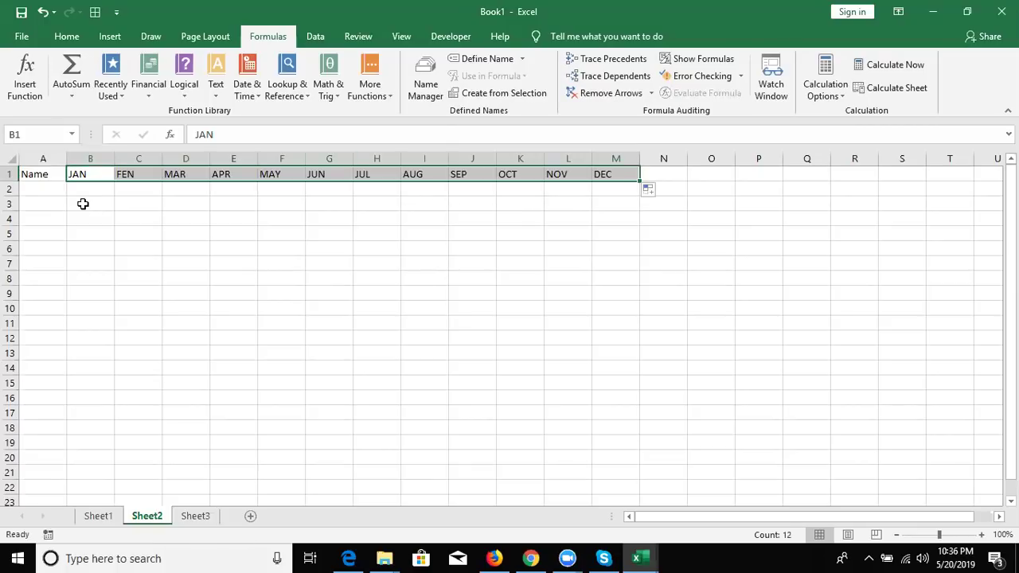
click(38, 194)
Step: Enter puja in A1 and fill the list of names down column A to ayush
key(Up)
text(puja)
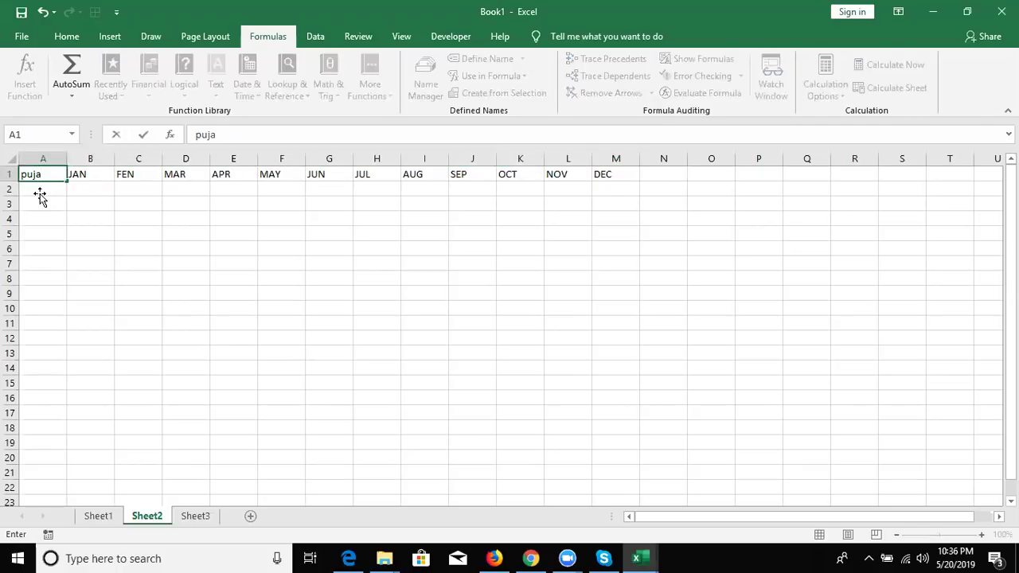
key(Return)
key(Up)
mouse_move(66, 183)
mouse_down()
mouse_move(54, 327)
mouse_move(53, 317)
mouse_up()
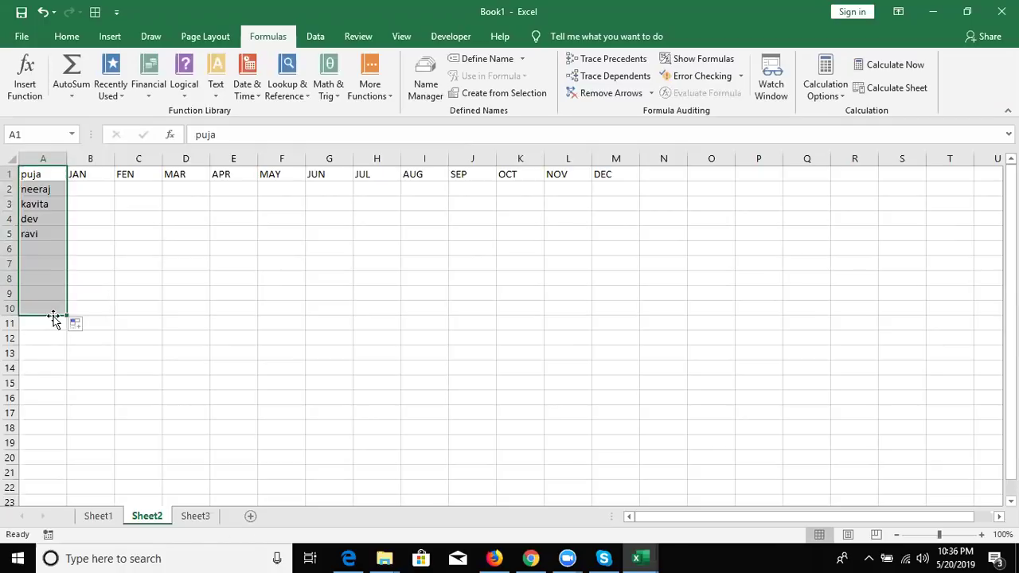
click(97, 188)
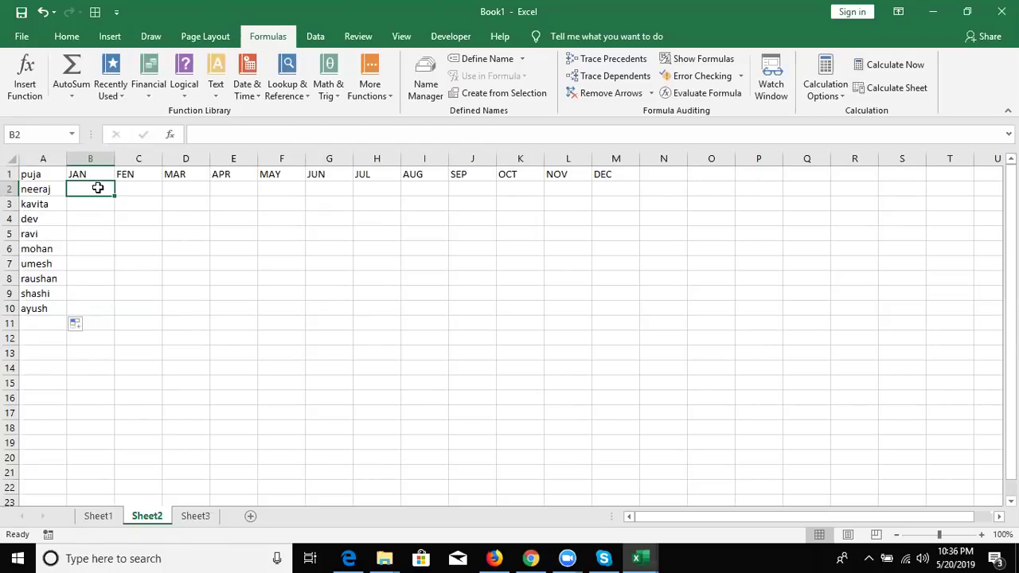
Step: Enter =RANDBETWEEN(10,90) in B2 and fill it across B2:M10
text(=)
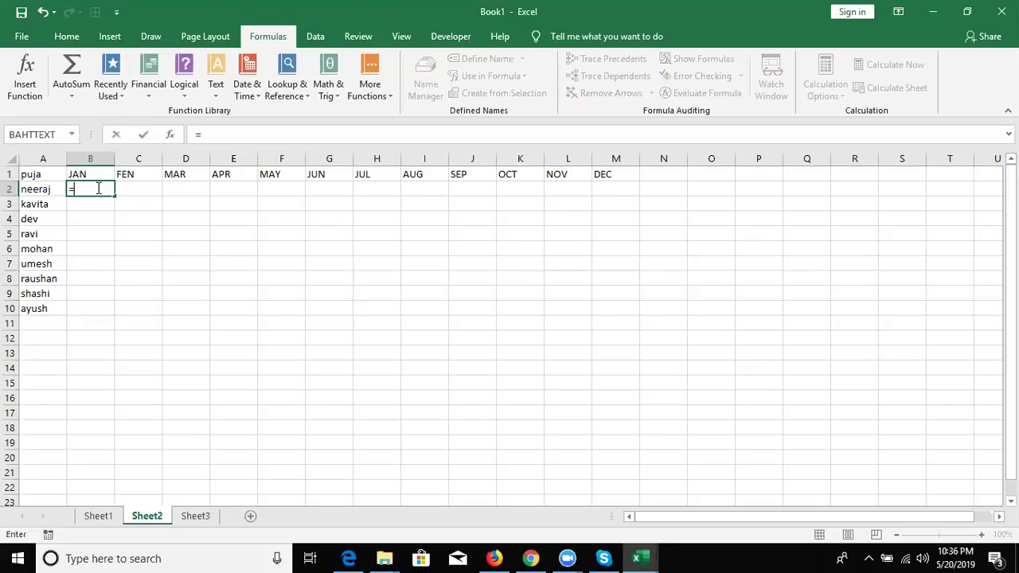
text(ra)
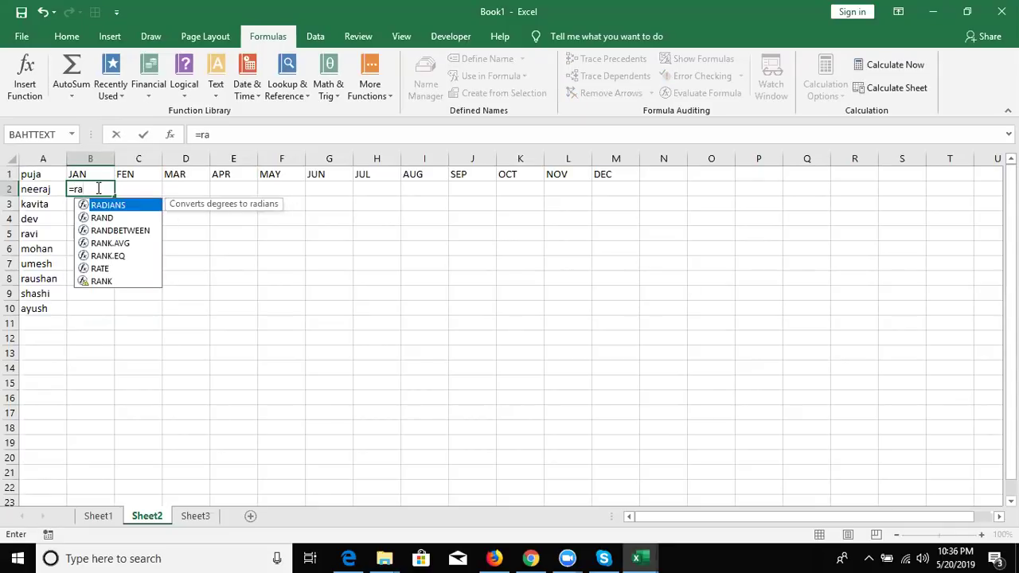
key(Down)
key(Down)
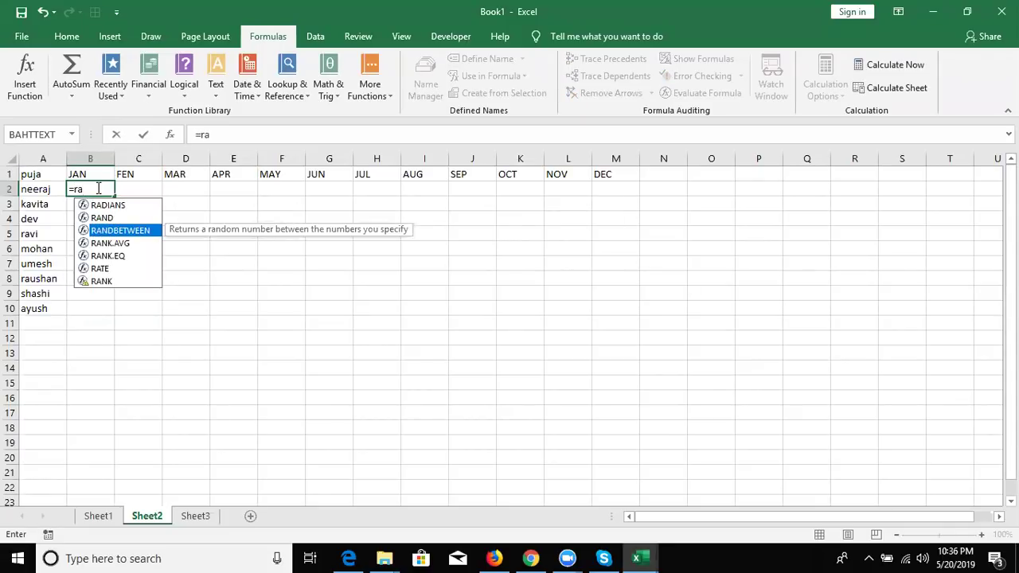
key(Tab)
text(10,90)
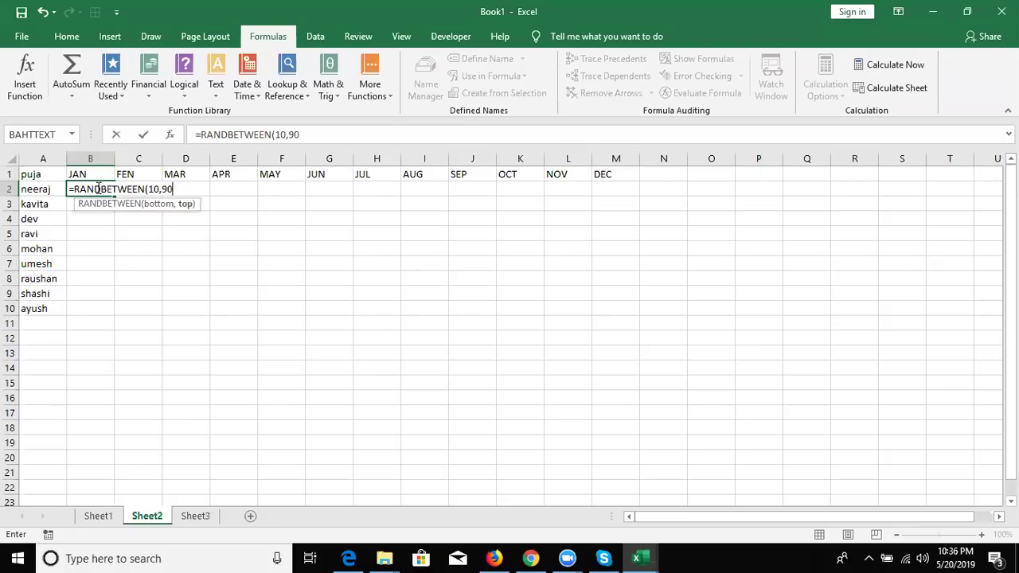
click(98, 189)
key(shift+Right)
key(shift+Right)
key(shift+Right)
key(shift+Right)
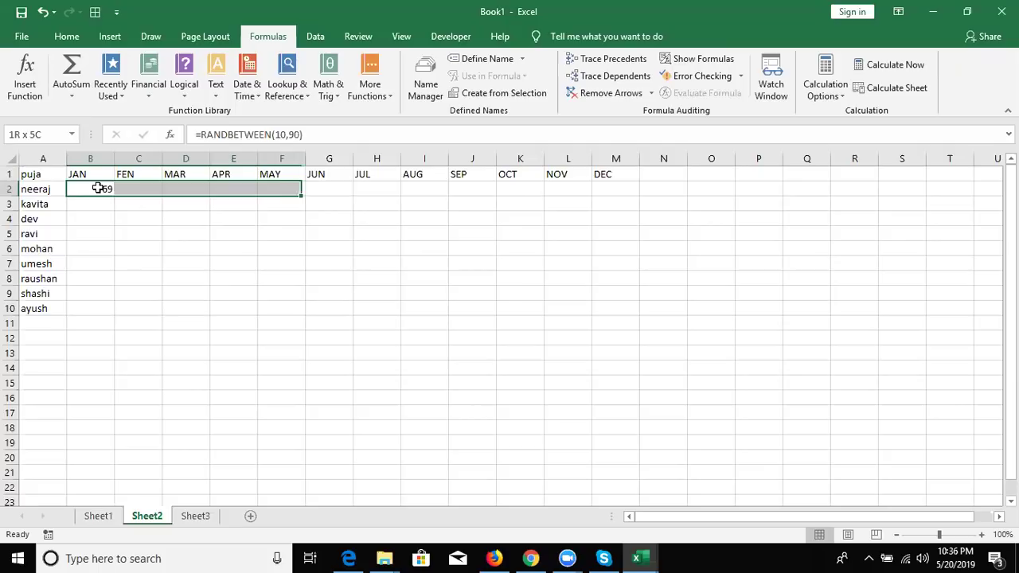
key(shift+Right)
key(shift+Right)
key(shift+Right)
key(shift+Right)
key(shift+Right)
key(shift+Right)
key(shift+Down)
key(shift+Down)
key(shift+Down)
key(shift+Down)
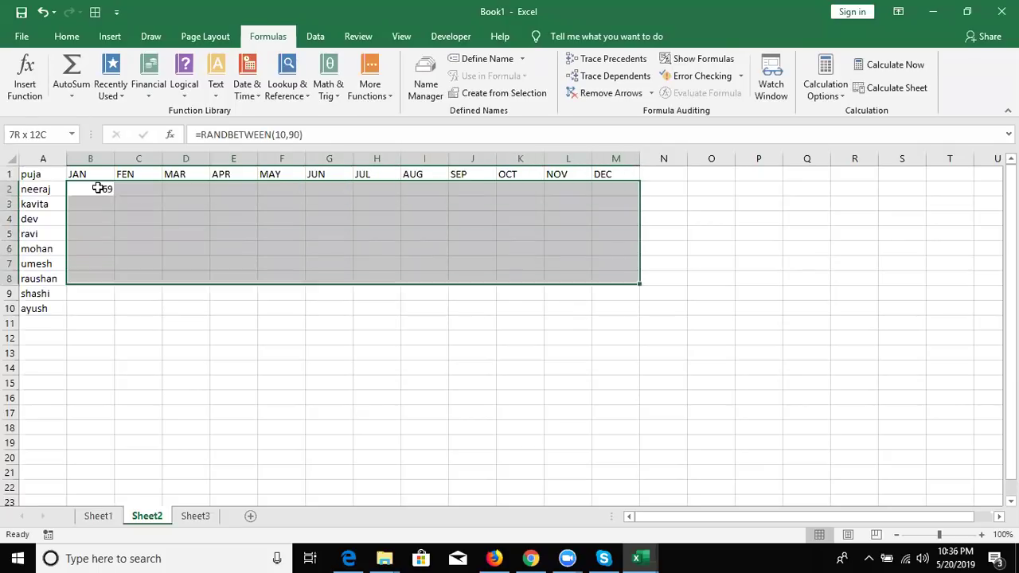
key(shift+Down)
key(shift+Down)
key(ctrl+r)
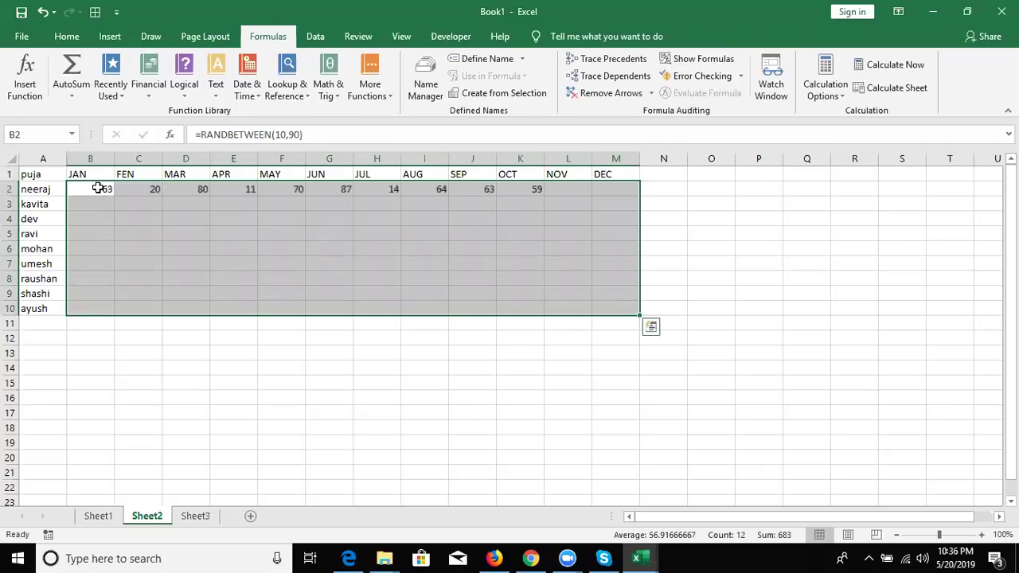
key(ctrl+d)
Step: Copy B2:M10 and paste it back as plain values
key(ctrl+c)
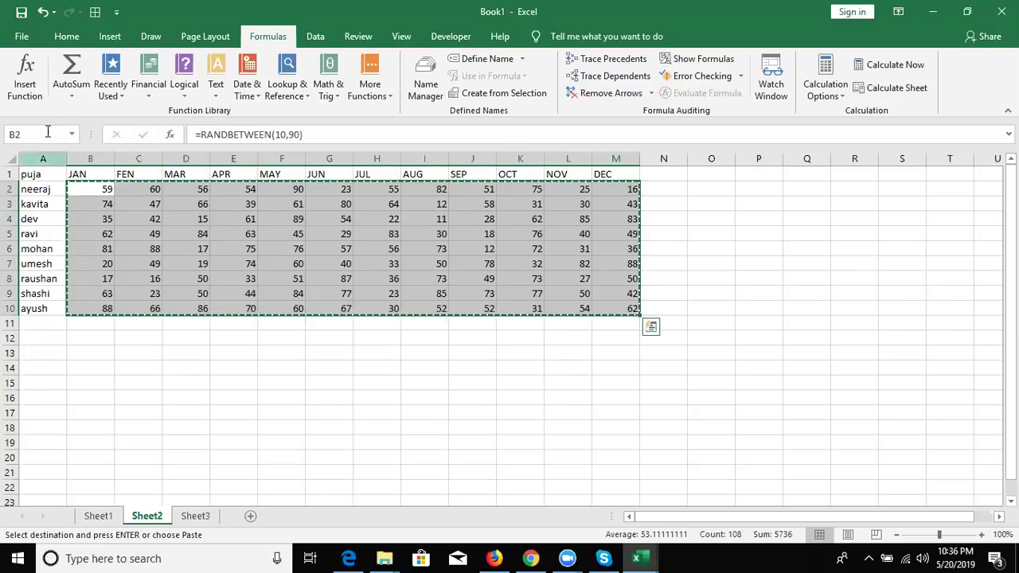
click(62, 38)
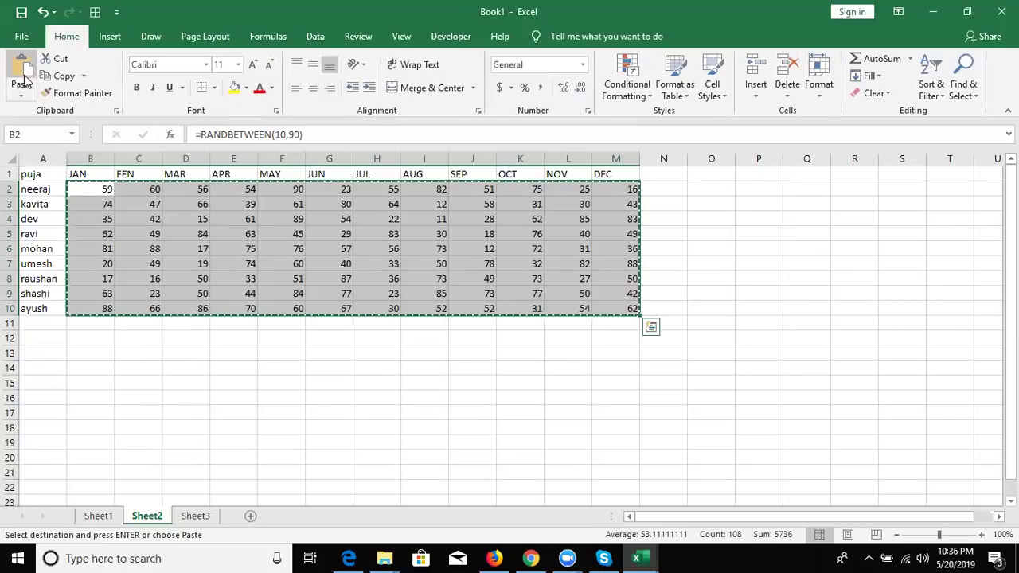
click(21, 94)
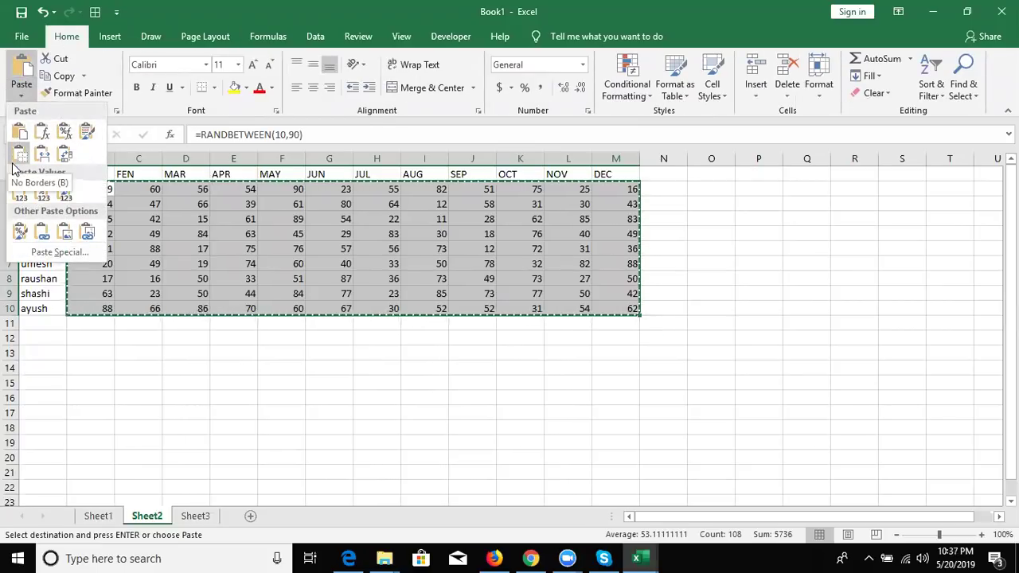
click(13, 191)
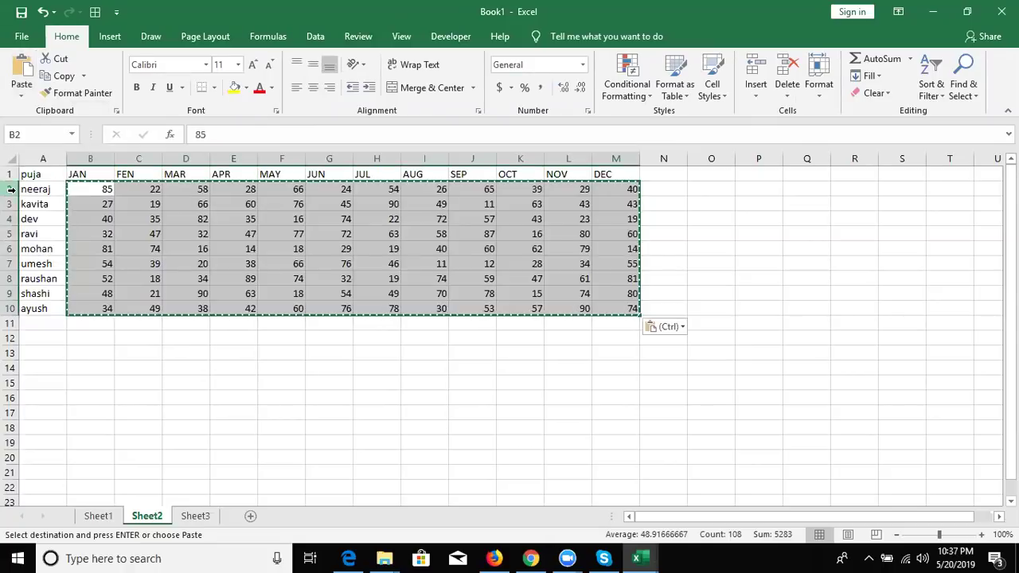
click(125, 266)
Step: Type Name in A14, Q in B13 and 1 in B14
key(Escape)
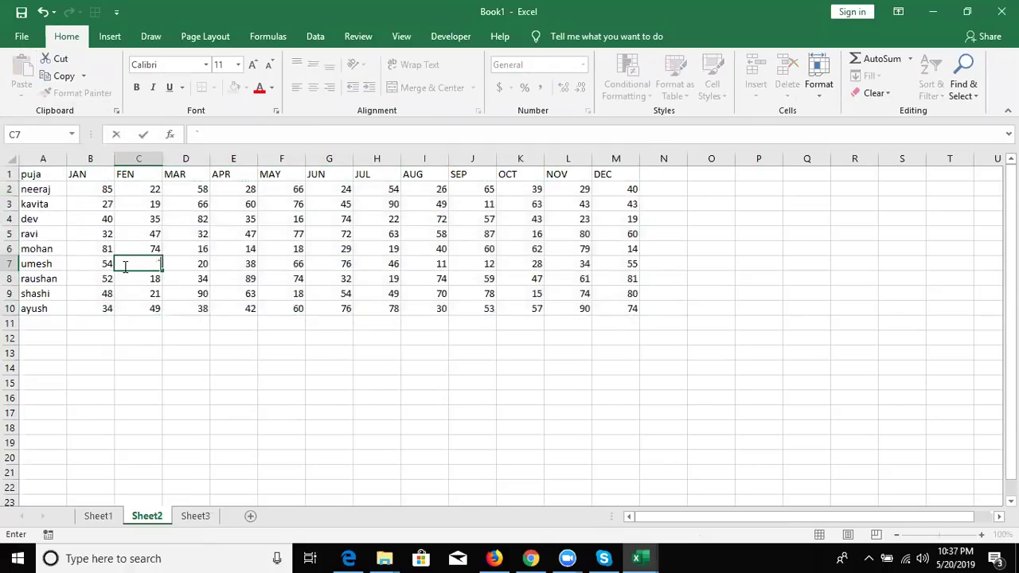
click(35, 372)
text(Nm)
key(BackSpace)
text(ame)
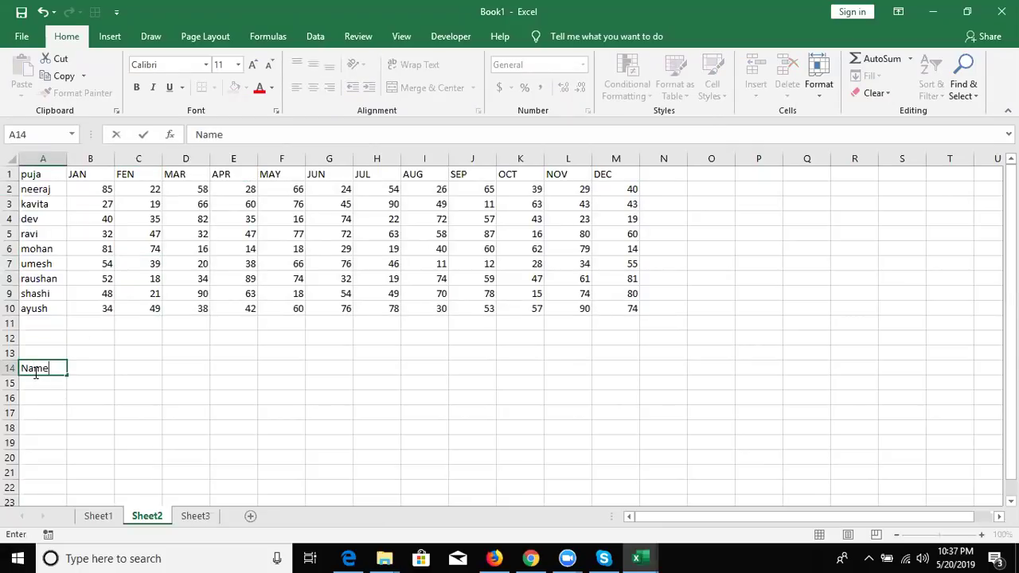
key(Tab)
key(Up)
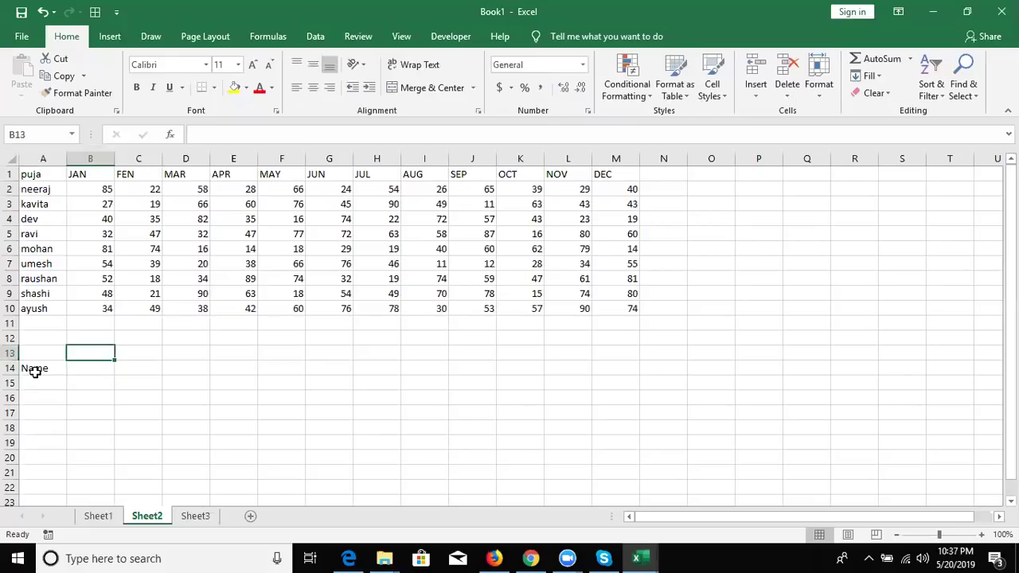
text(Q)
key(Return)
text(1)
key(Return)
Step: Enter Dev in A15 and select Dev's JAN to MAR figures
key(Down)
key(Left)
click(35, 379)
text(Dev)
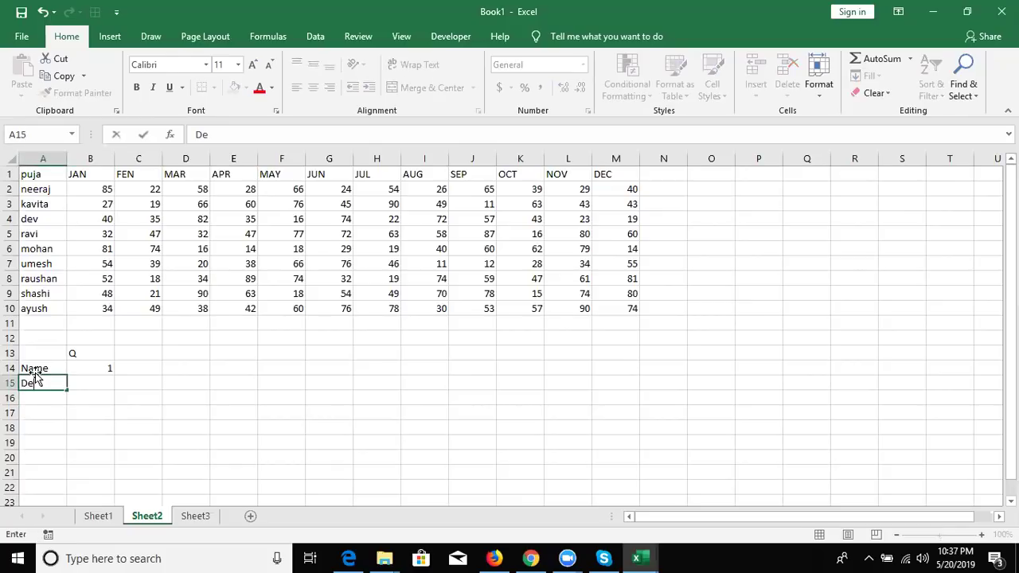
key(Tab)
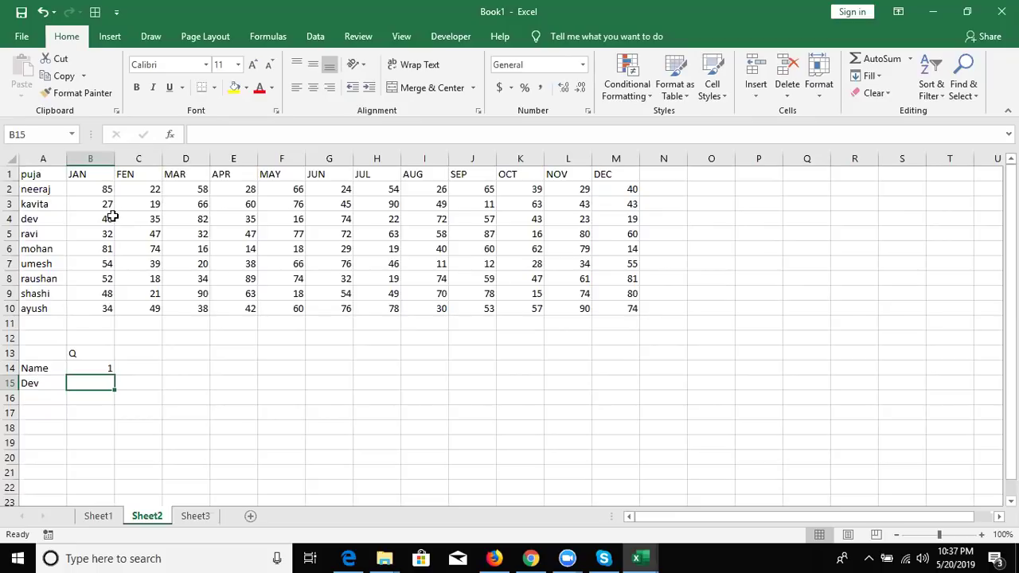
drag(98, 219, 173, 215)
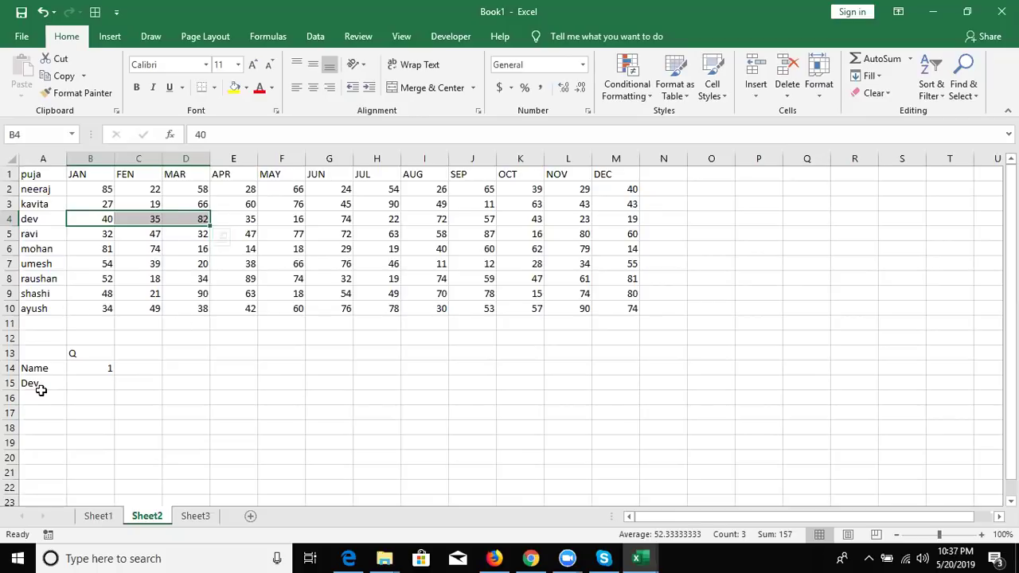
Step: Enter =MATCH(A15,A2:A10,0) in B15, returning Dev's position 3
click(74, 388)
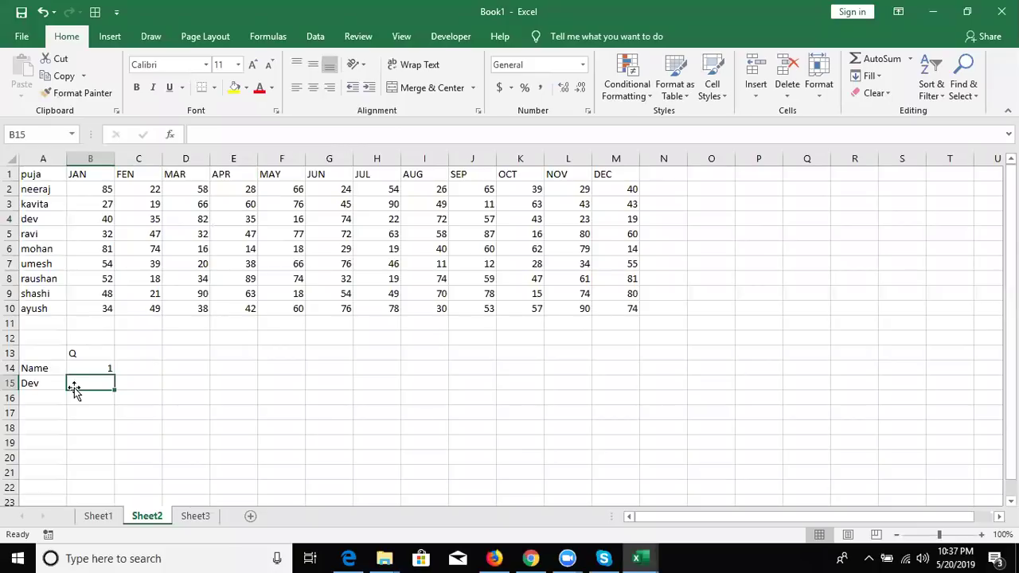
text(=ma)
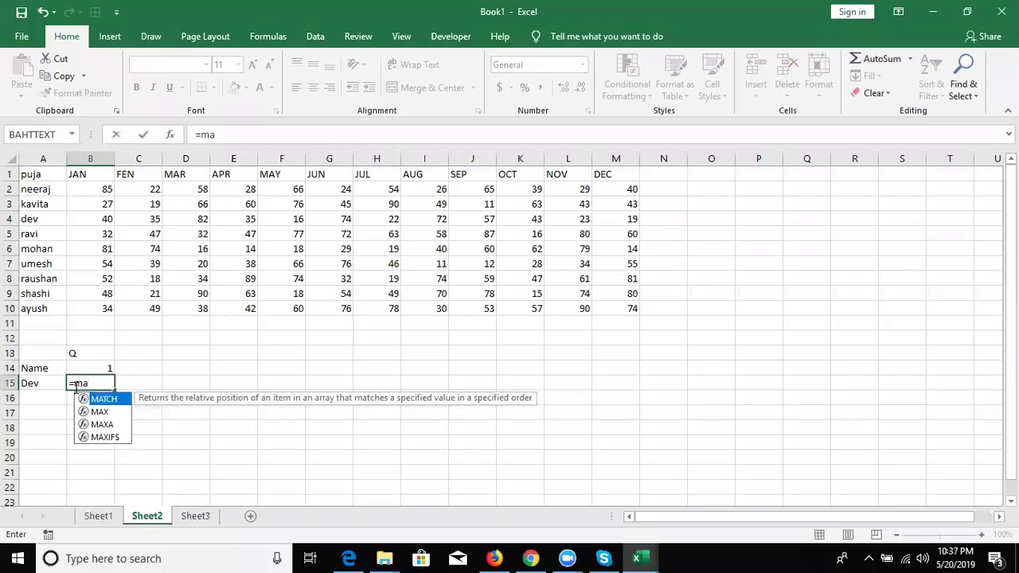
key(Tab)
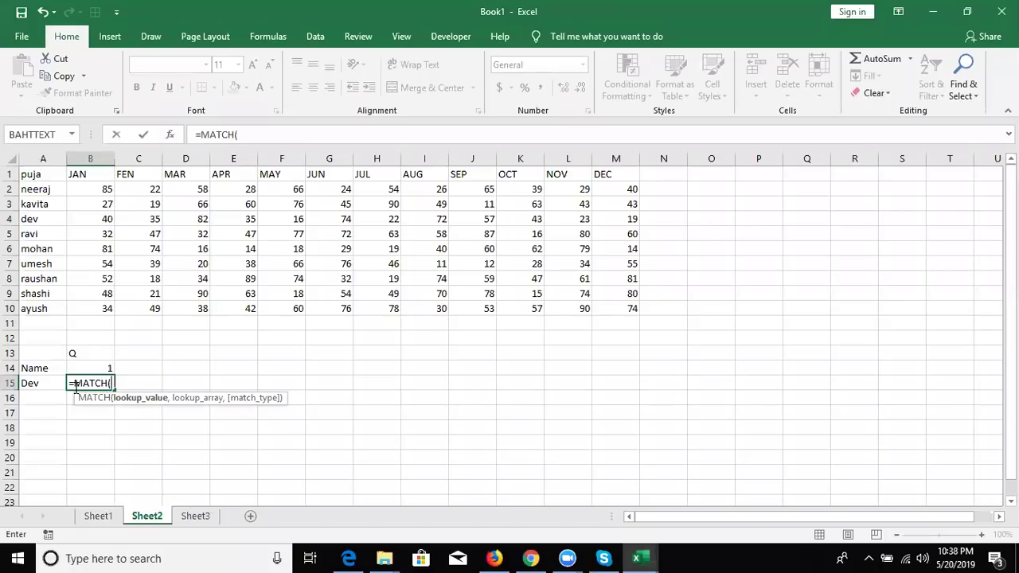
key(Left)
text(,)
key(Up)
key(Up)
key(Up)
key(Up)
key(Left)
key(Up)
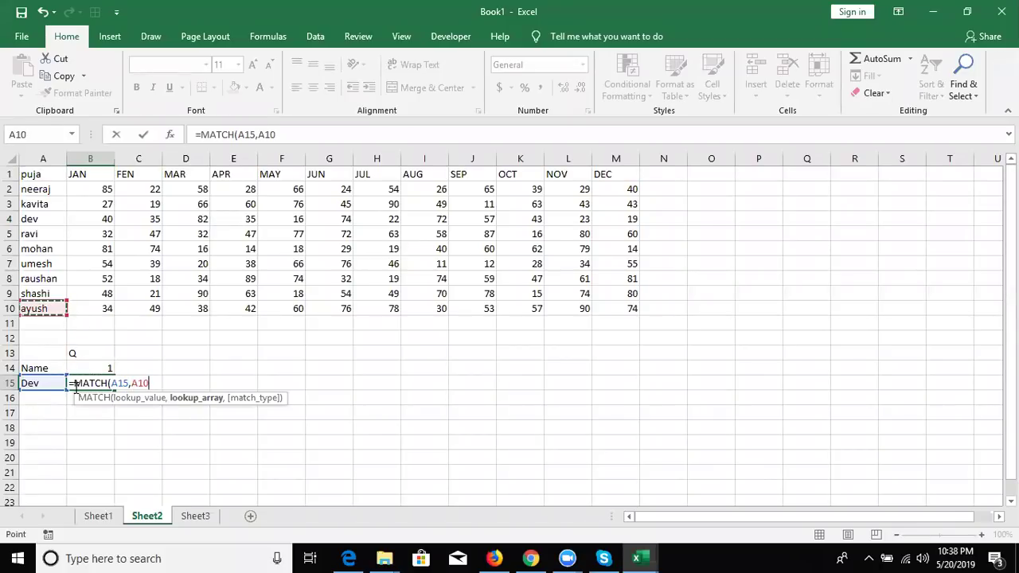
key(shift+Up)
key(shift+Up)
key(shift+Up)
key(shift+Up)
key(shift+Up)
key(shift+Up)
key(shift+Down)
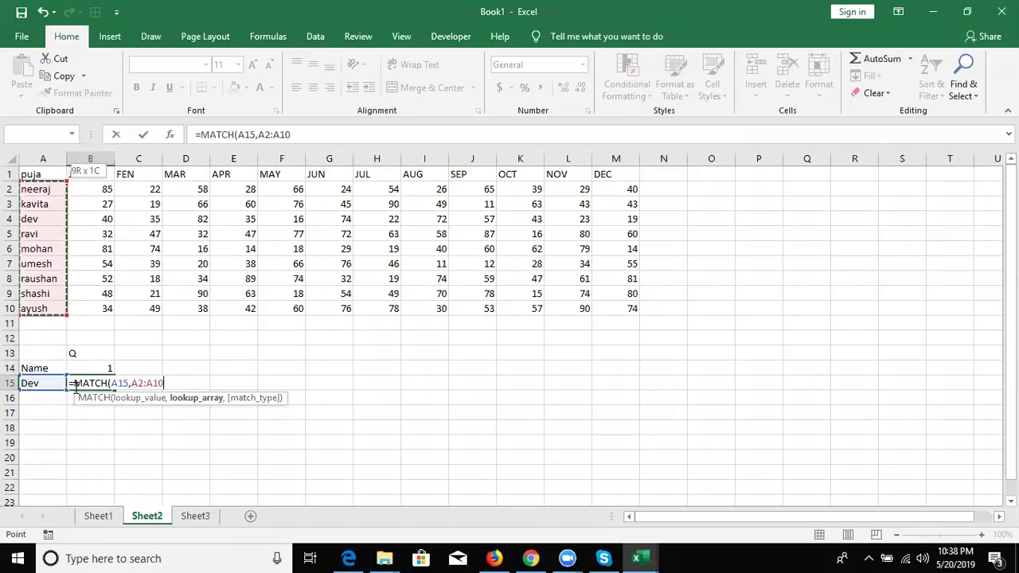
text(,)
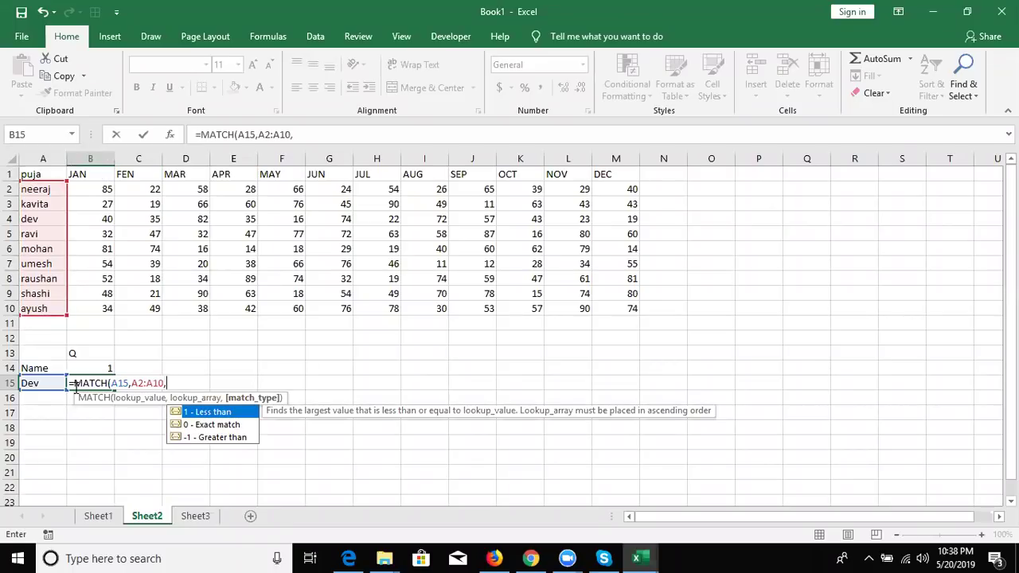
text(0)
key(Return)
Step: Review B15's formula, then start retyping the header in A1
click(74, 387)
key(ctrl+Home)
text(nasme)
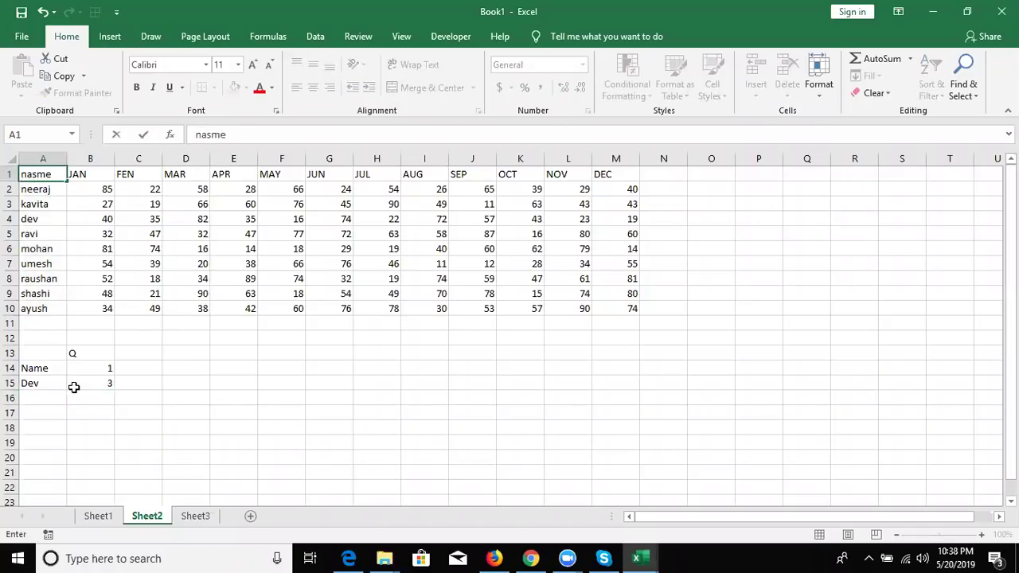
Step: Finish correcting the name header in A1
key(BackSpace)
key(BackSpace)
key(BackSpace)
text(me)
key(Return)
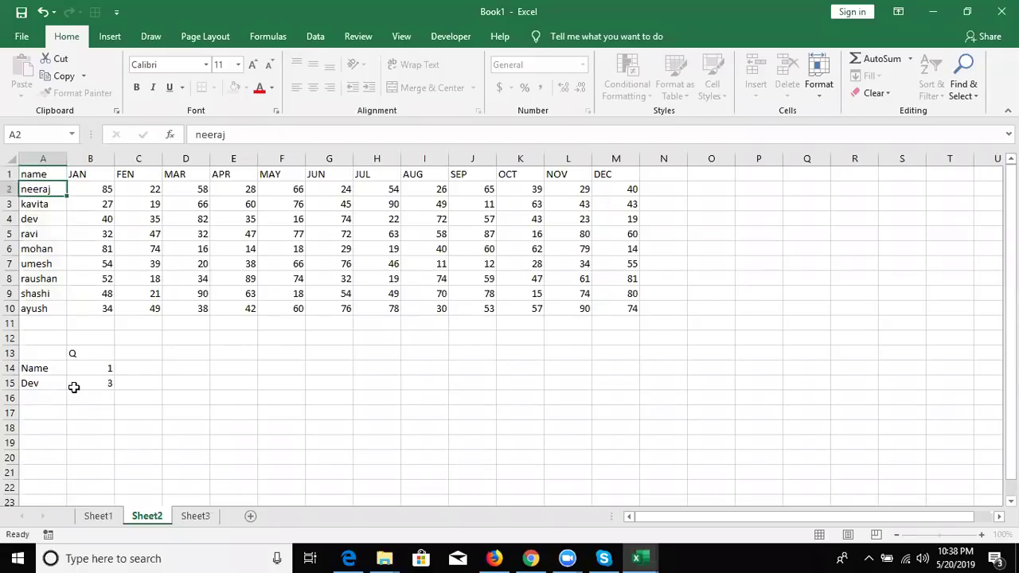
key(Down)
key(Down)
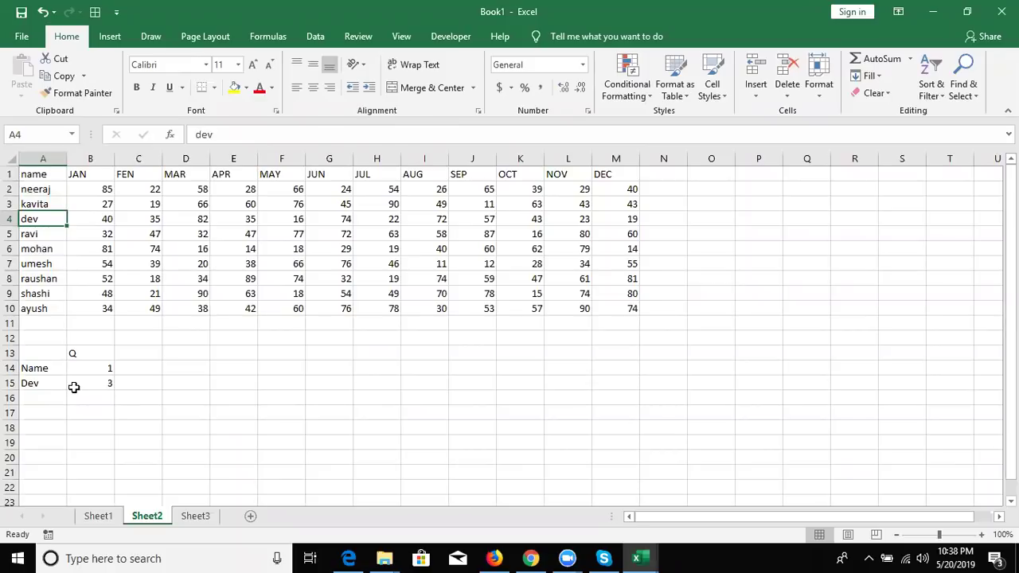
Step: Widen B15's MATCH lookup range to start at row 1, so Dev now returns 4
double_click(105, 383)
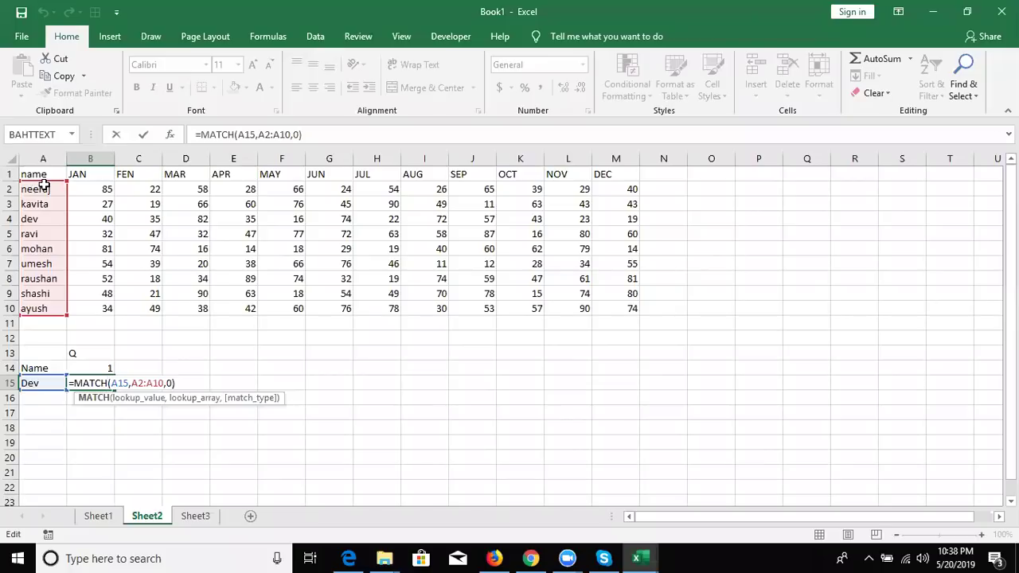
drag(67, 182, 69, 174)
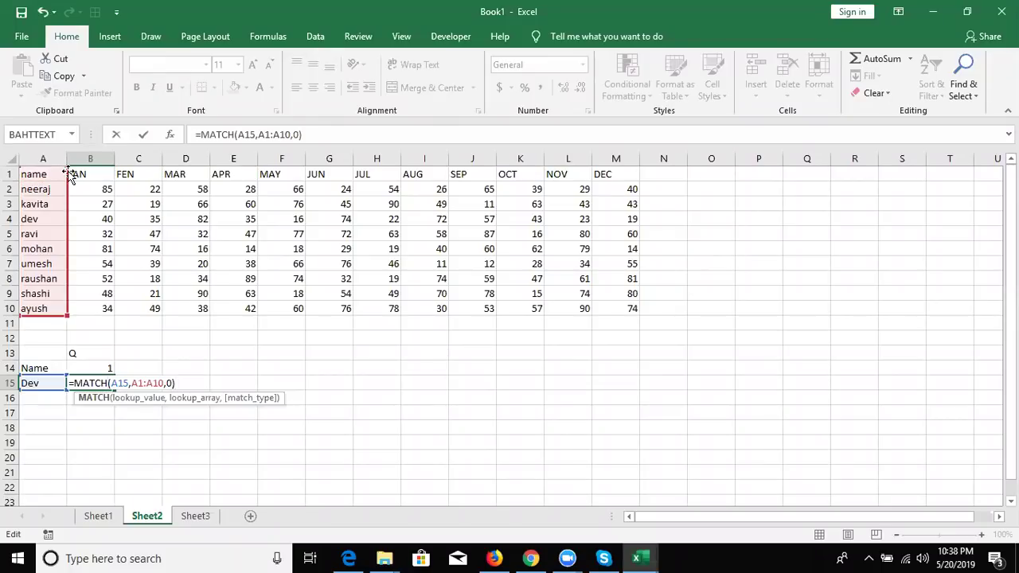
key(Return)
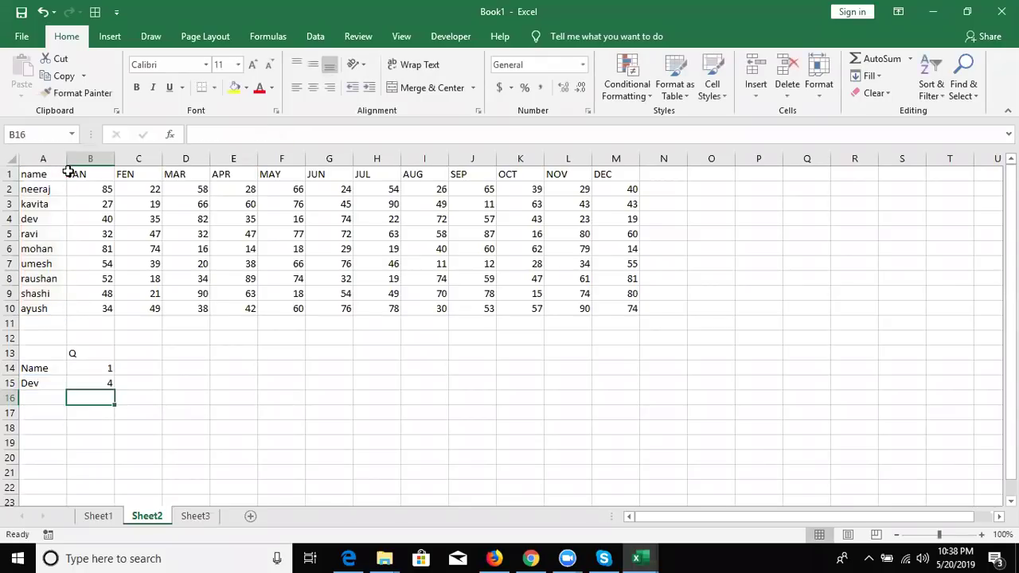
key(Up)
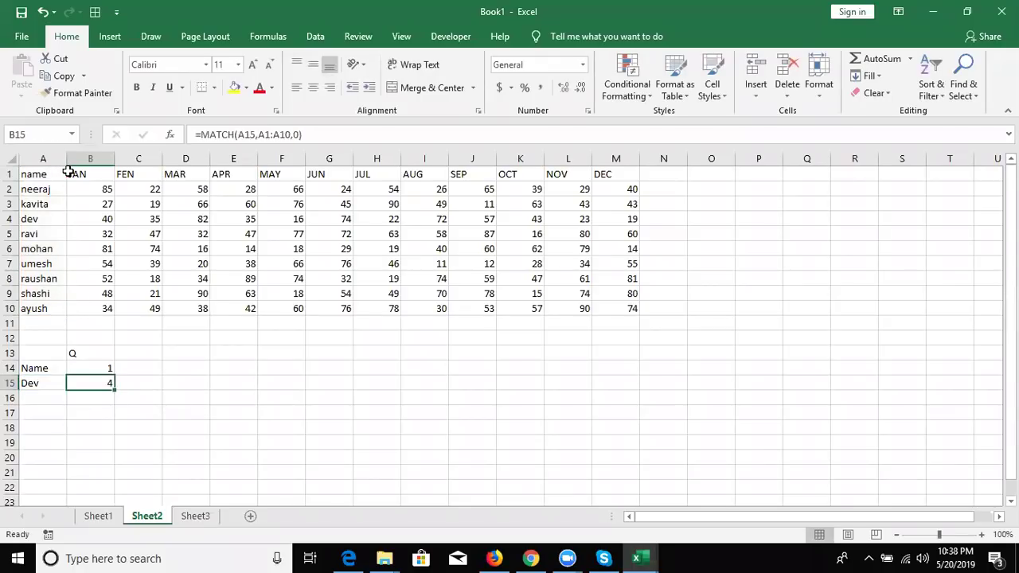
key(Up)
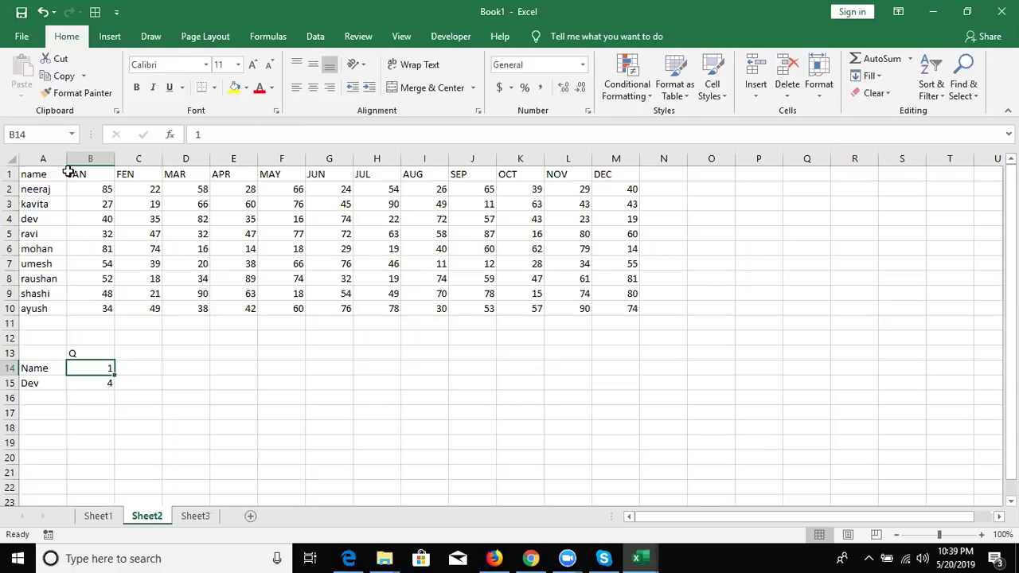
key(Right)
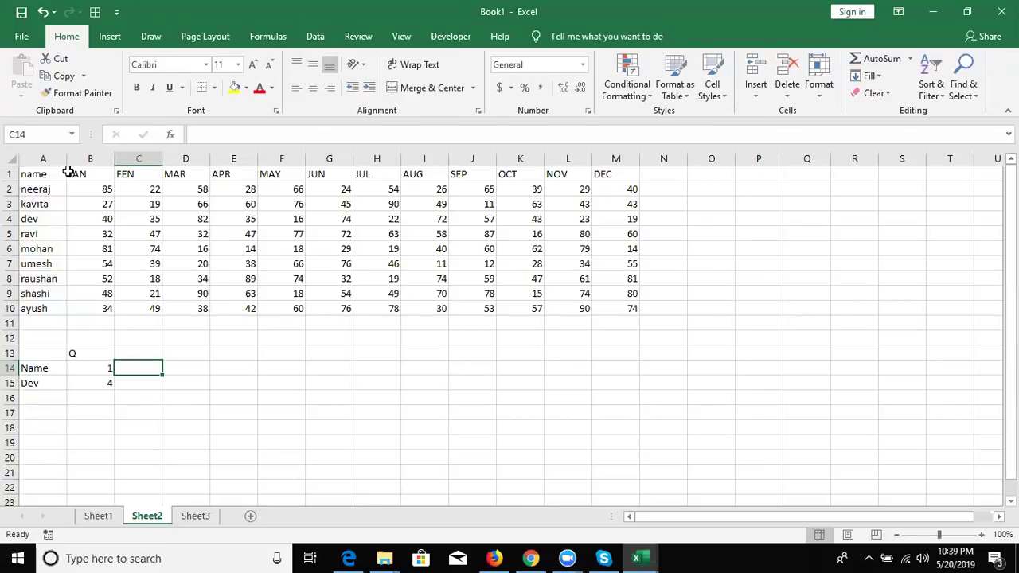
Step: Enter =CHOOSE(B14,"JAN","APR","JUL","OCT") in C14
text(=ch)
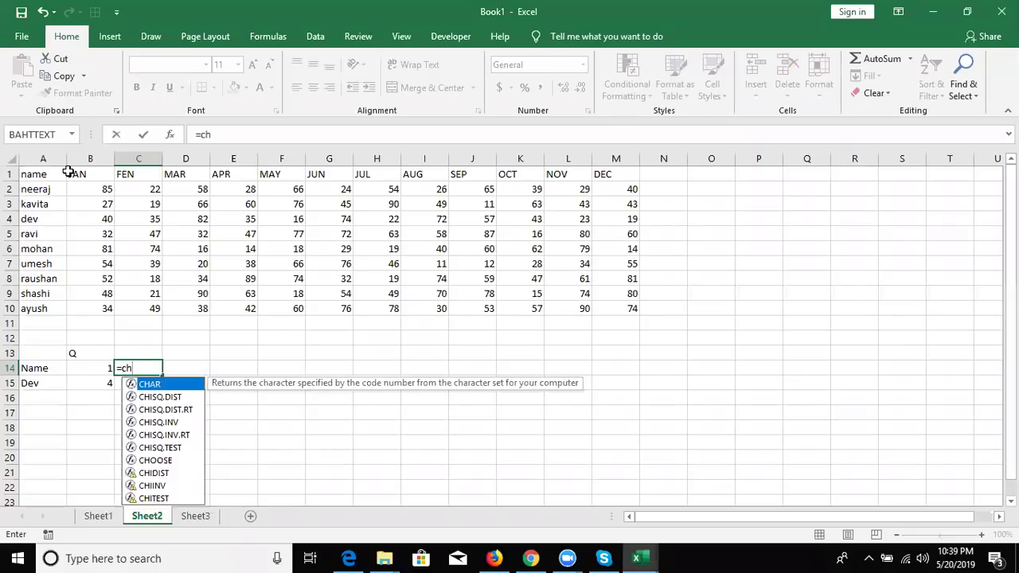
text(o)
key(Tab)
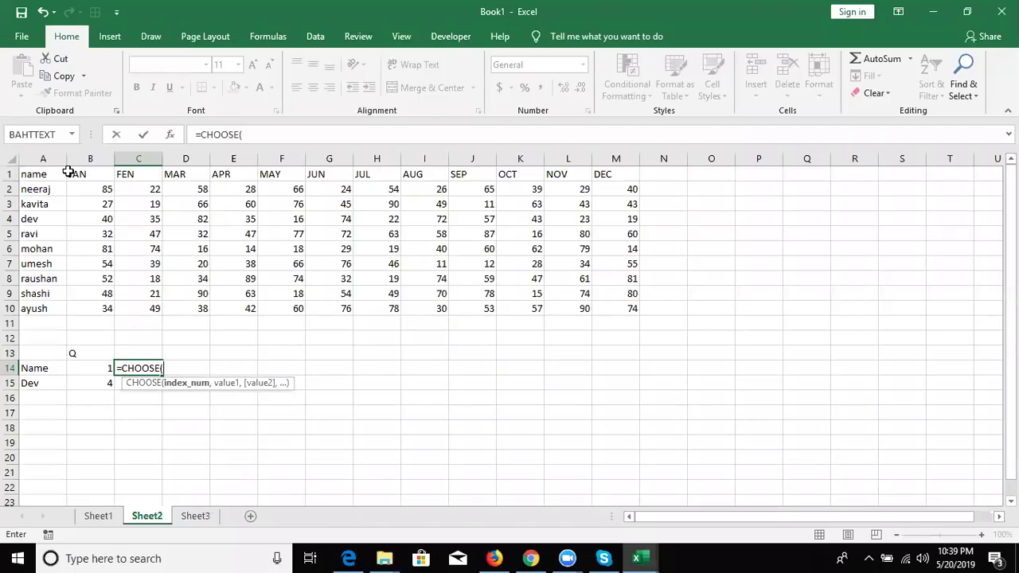
key(Left)
text(,)
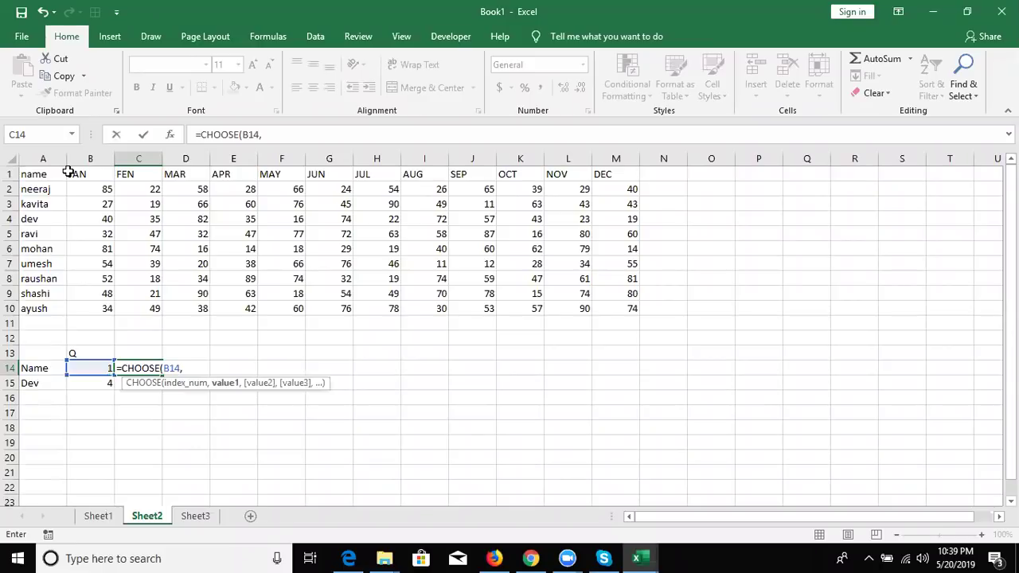
text("JAN",)
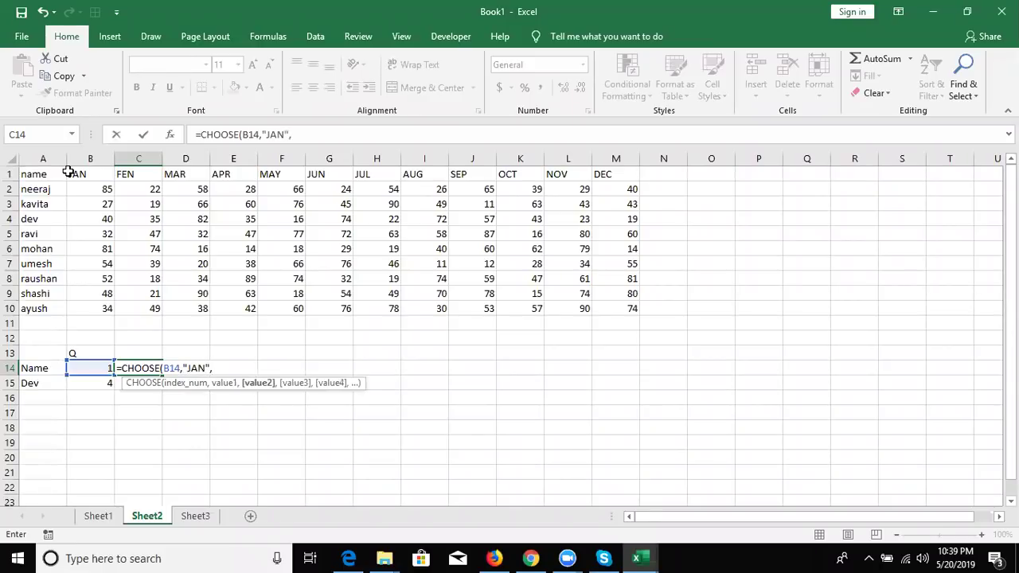
text("APR",")
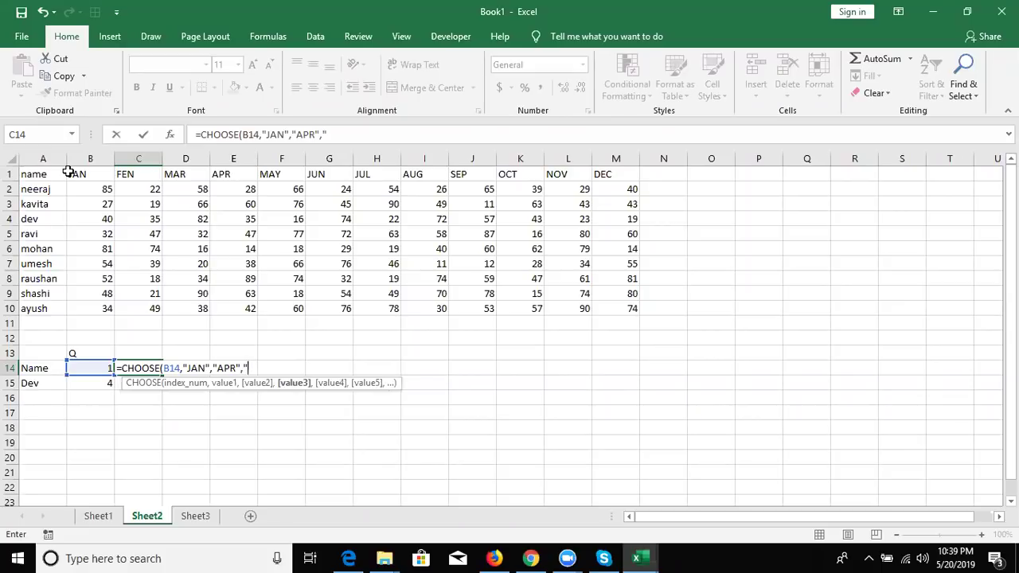
text(JUL","OCT")
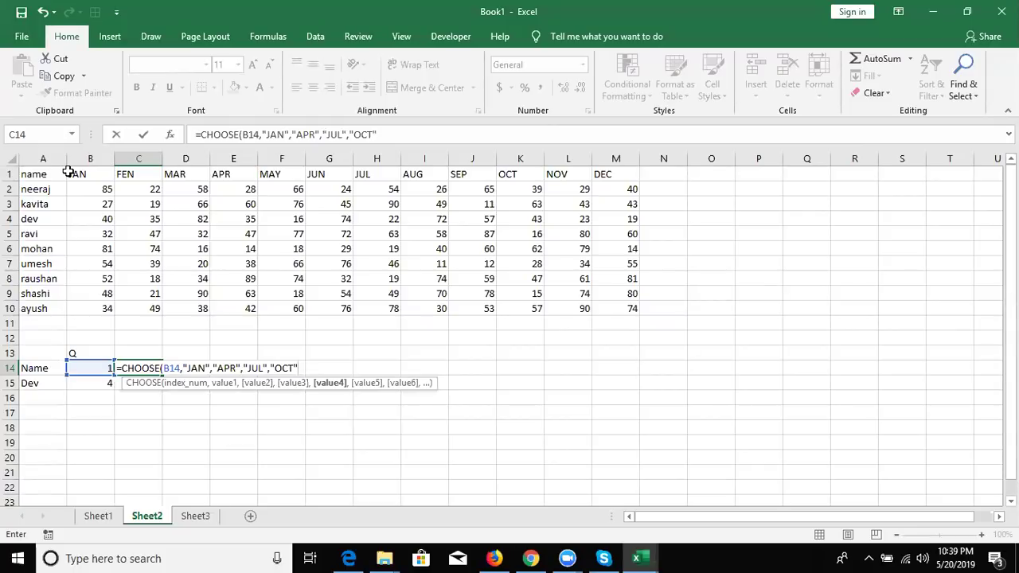
key(Return)
Step: Change the index in B14 to 2 so C14 shows APR
key(Up)
key(Left)
text(2)
key(Return)
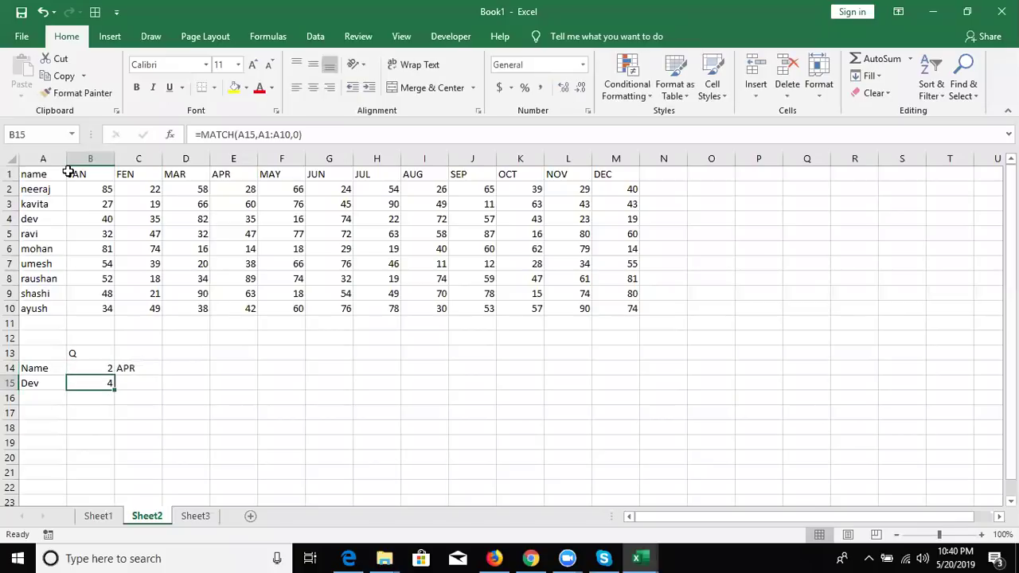
key(Up)
key(Right)
key(Right)
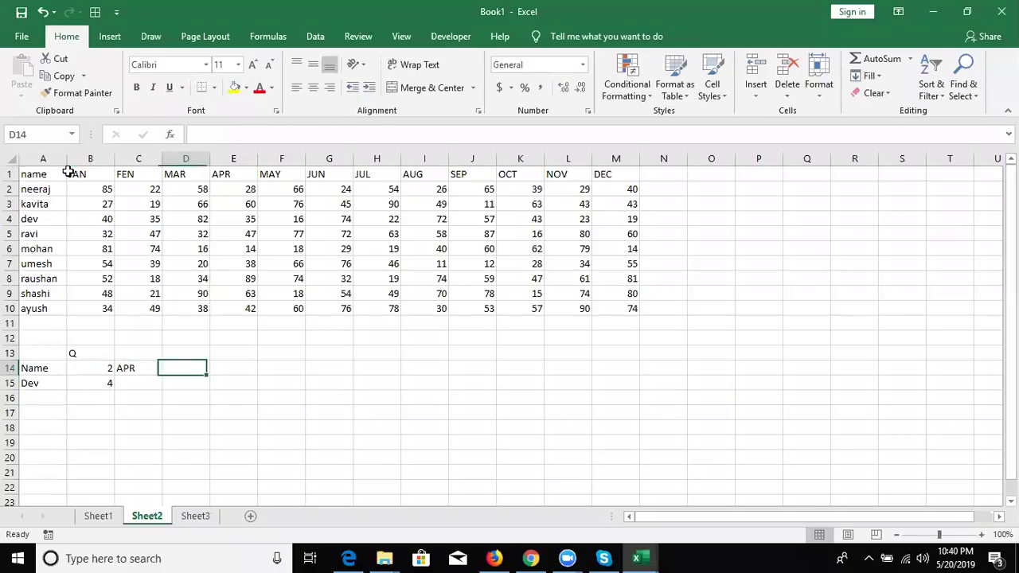
Step: Enter =MATCH(C14,1:1,0) in D14 to find APR's position 5, then return to Sheet1
text(=)
text(matc)
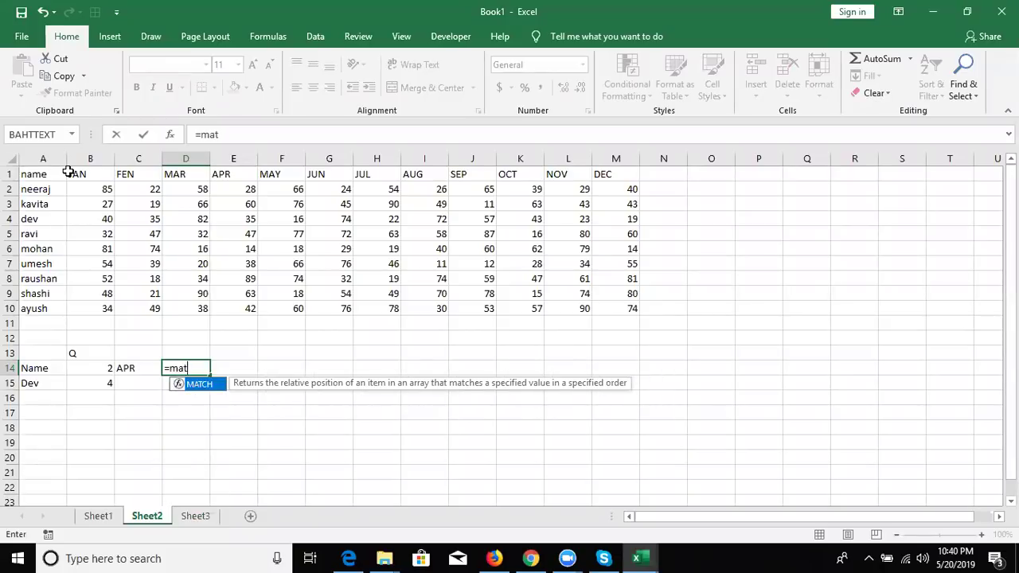
key(Tab)
key(Left)
text(,)
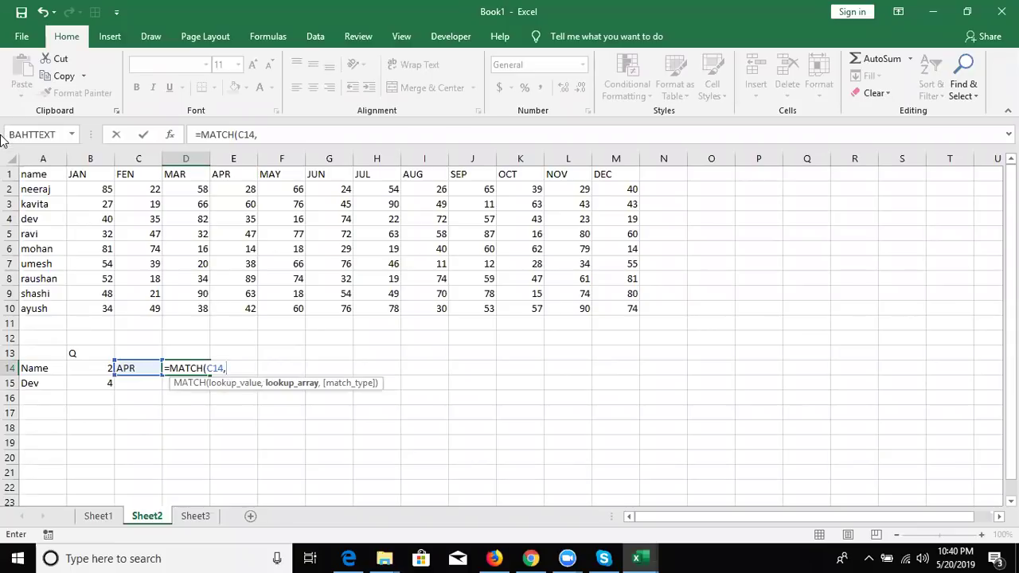
click(11, 173)
text(,0)
key(Return)
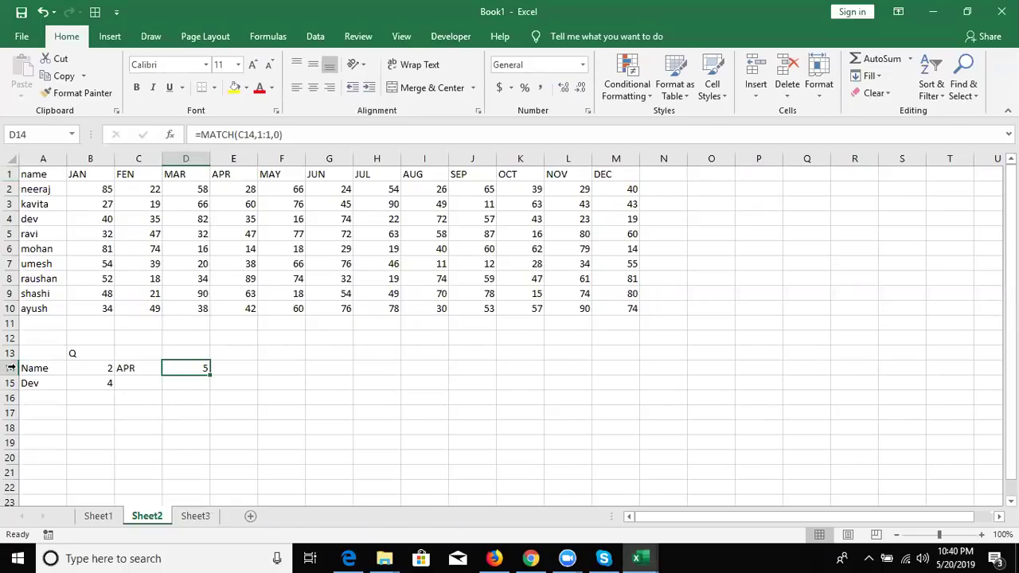
click(100, 516)
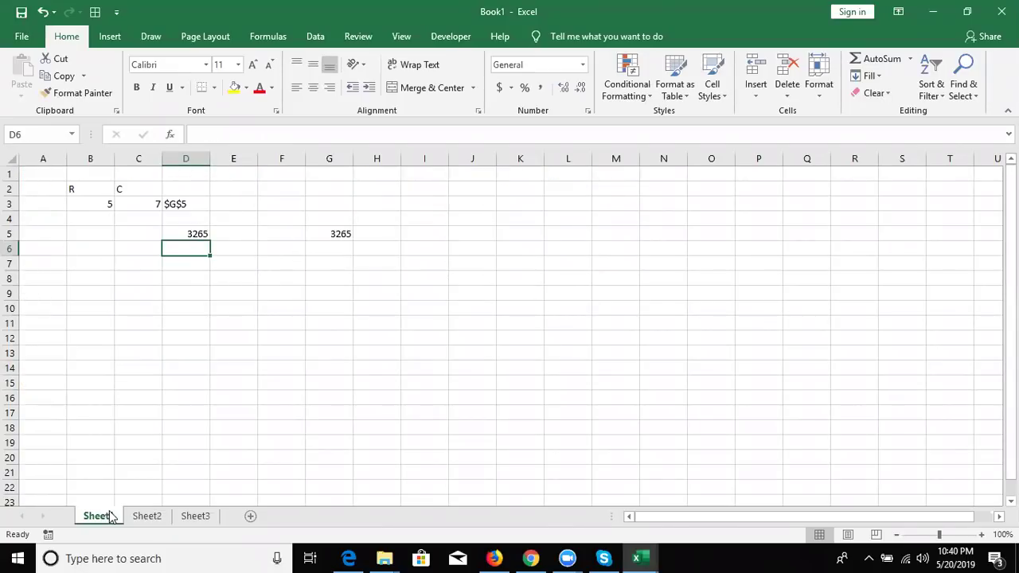
Step: Back on Sheet2, enter =ADDRESS(B15,D14) in C15, which returns $E$4
click(135, 518)
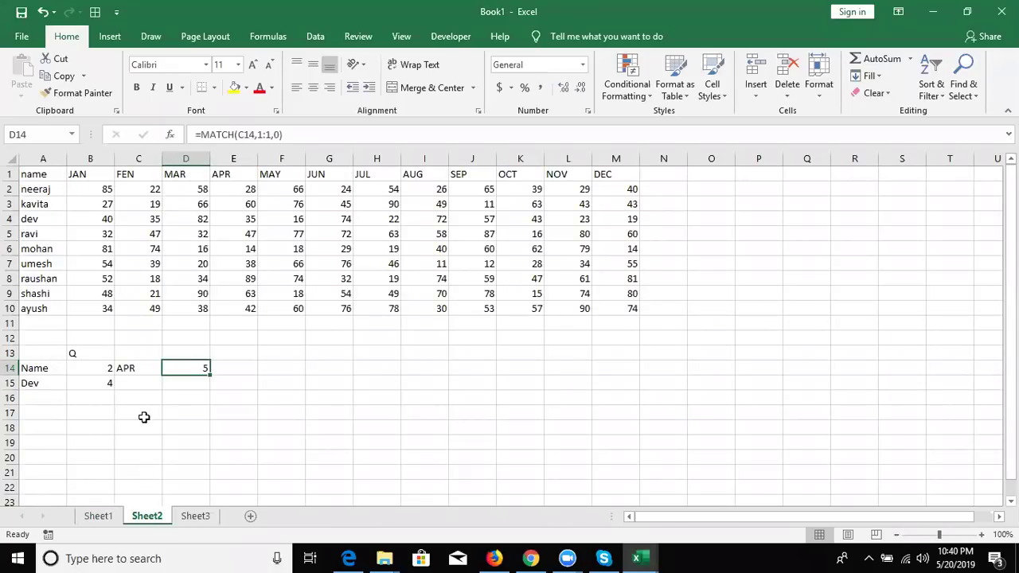
click(142, 387)
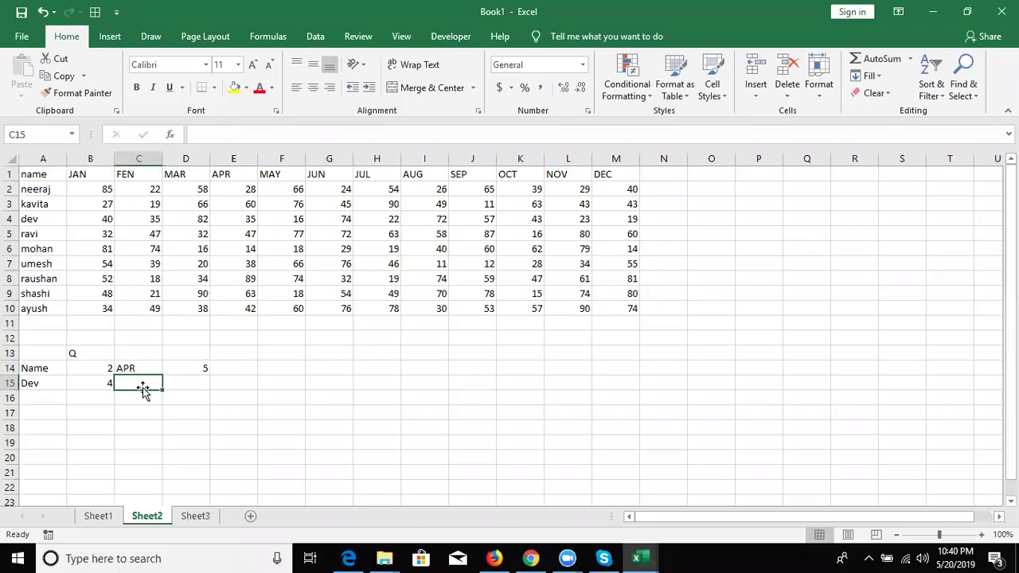
text(=add)
key(Tab)
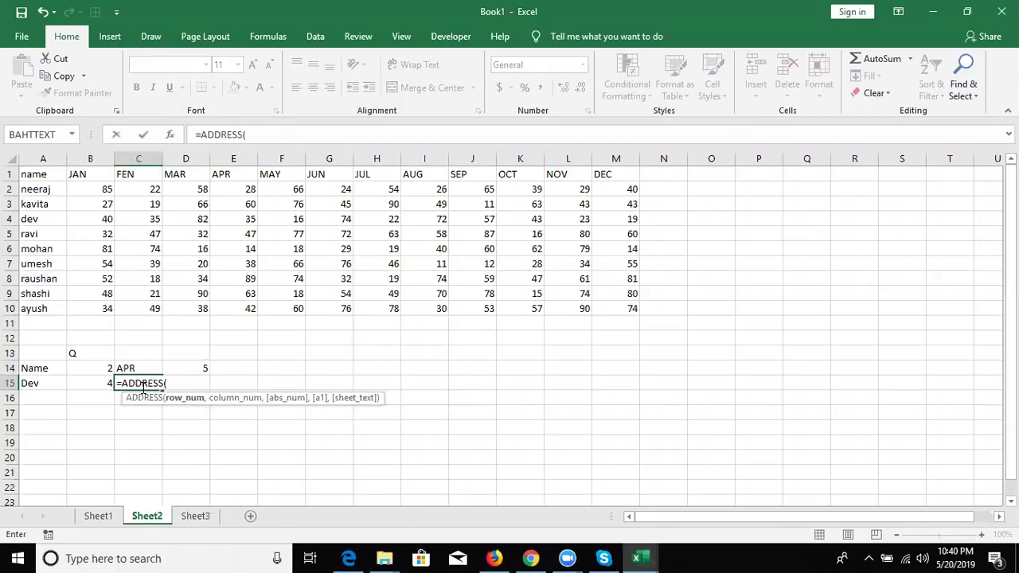
click(104, 384)
text(,)
click(183, 366)
key(Return)
key(Up)
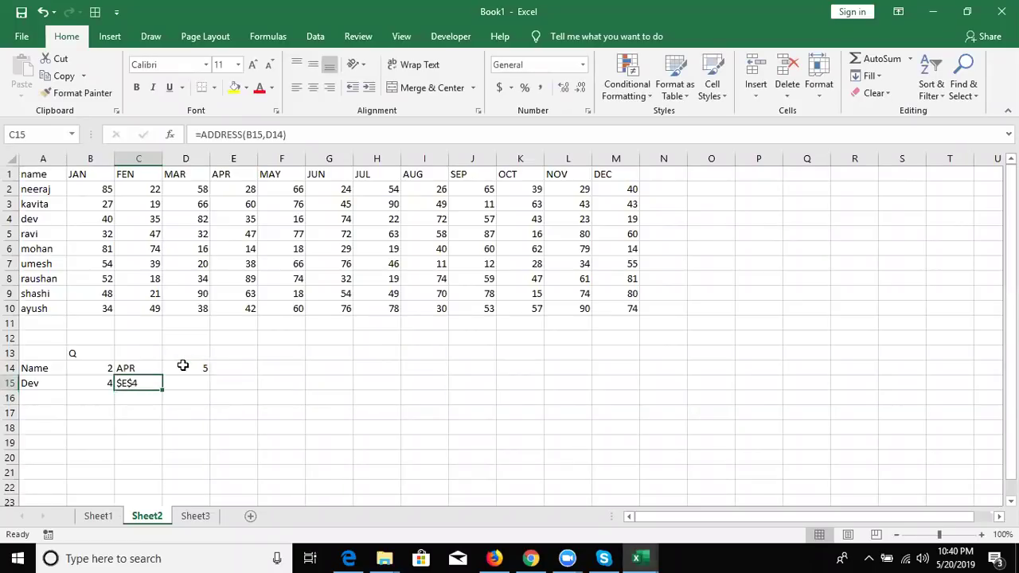
Step: Enter =ADDRESS(B15,D14+2) in D15 to get the address two columns further
key(Right)
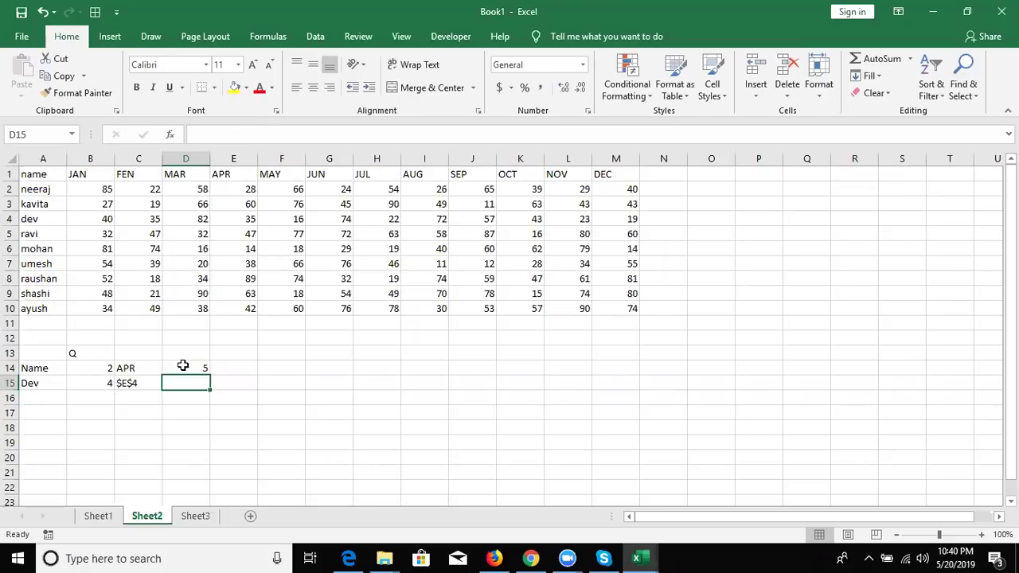
text(=ad)
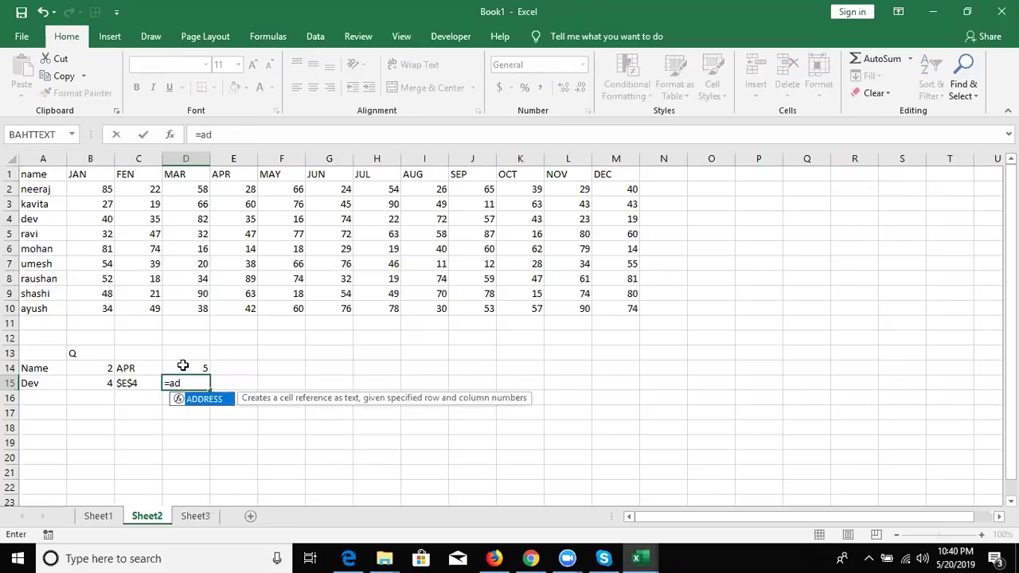
key(Tab)
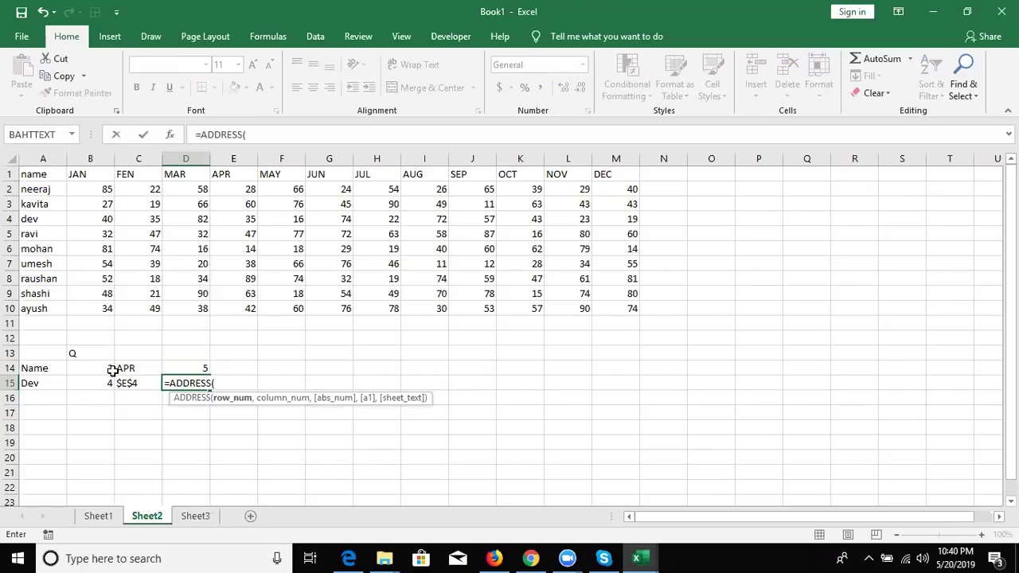
click(111, 378)
text(,)
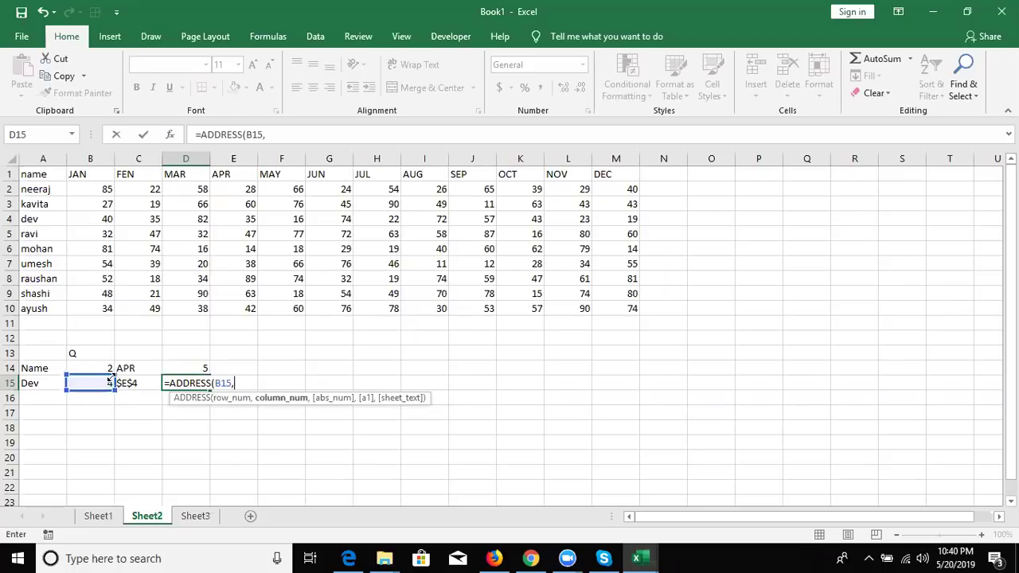
click(184, 370)
text(+2)
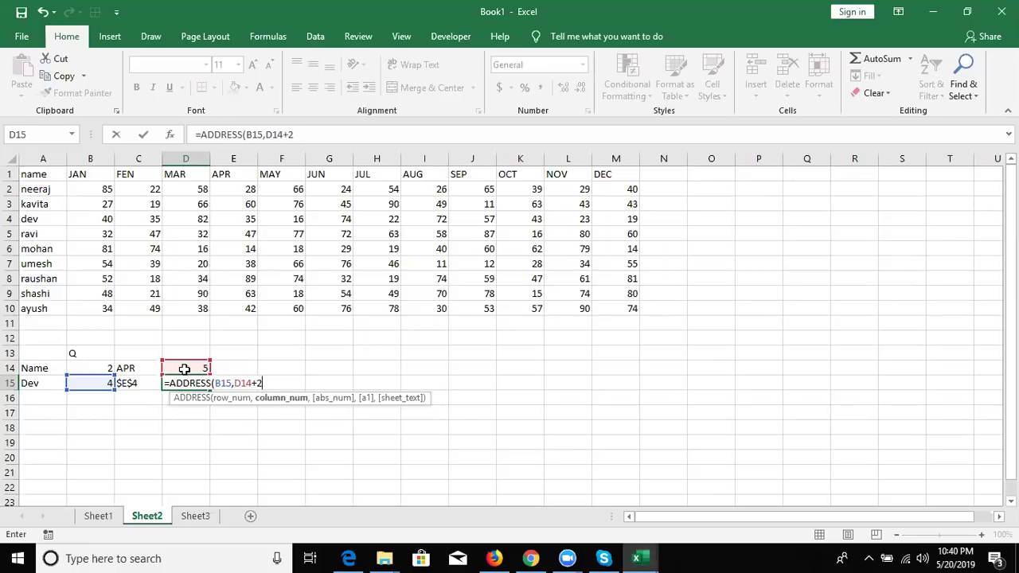
key(Return)
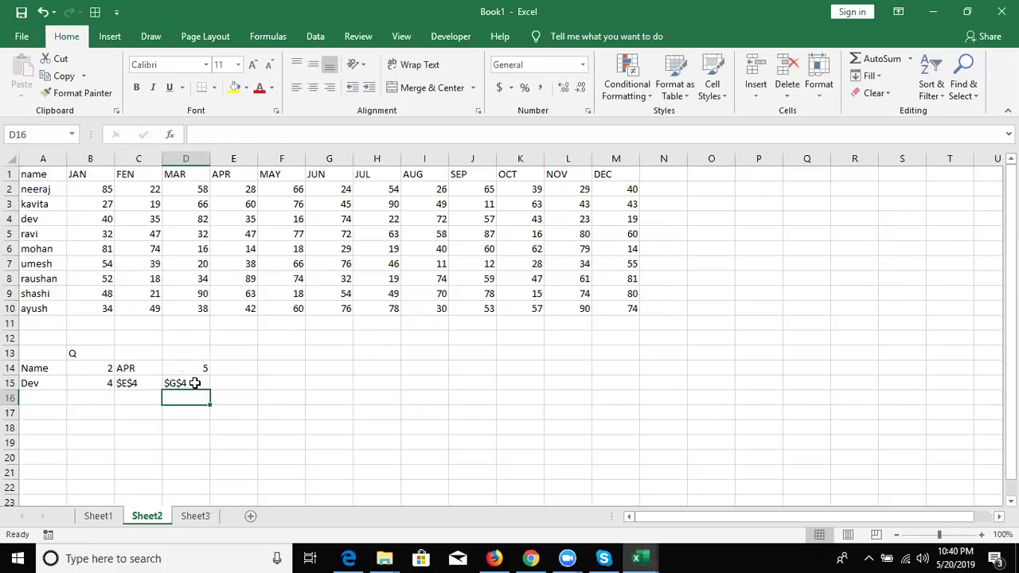
Step: Check D15's formula, then start a SUM over B3:D3 in E15 and cancel it
click(194, 383)
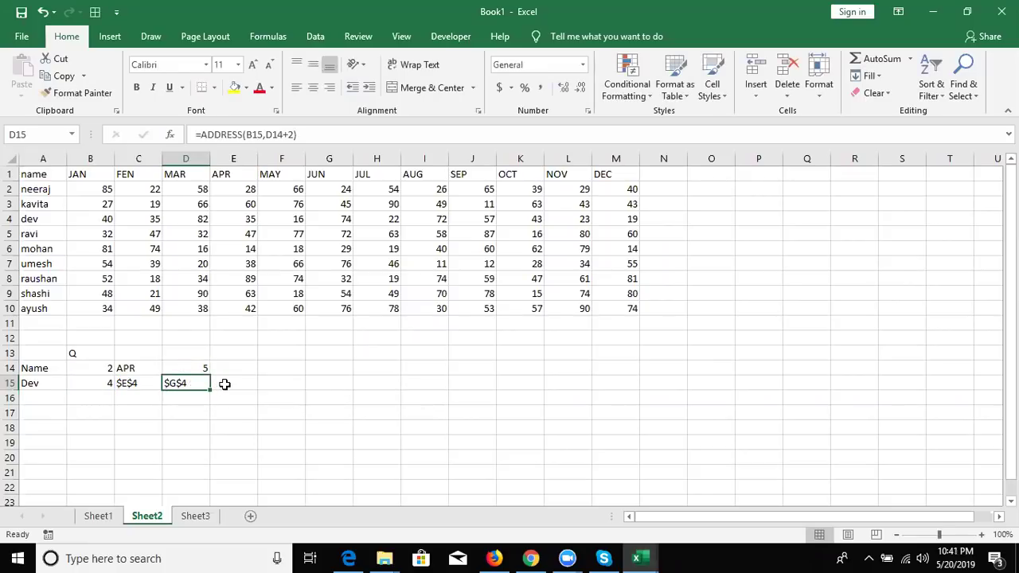
click(225, 384)
key(Escape)
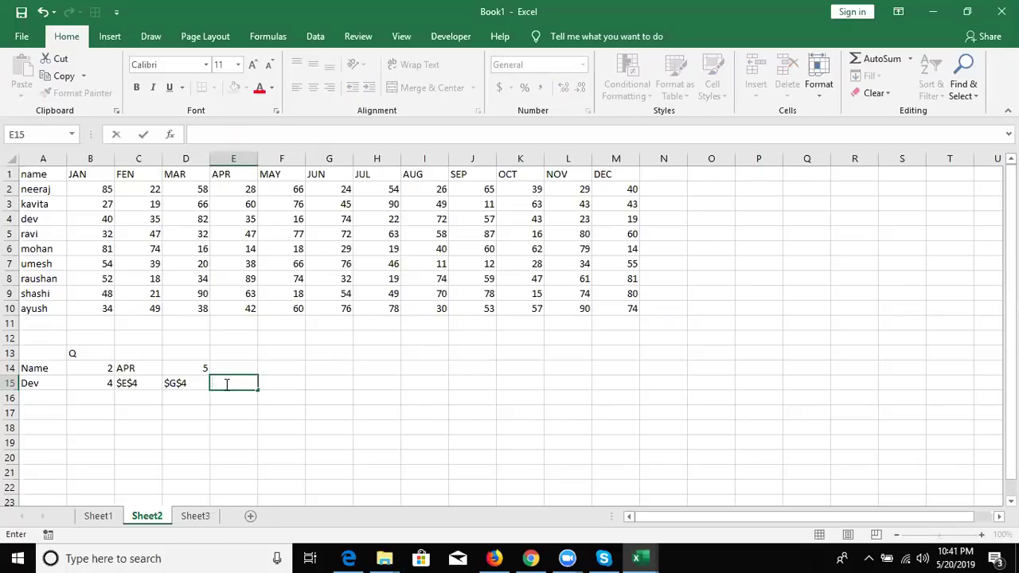
text(=SUM()
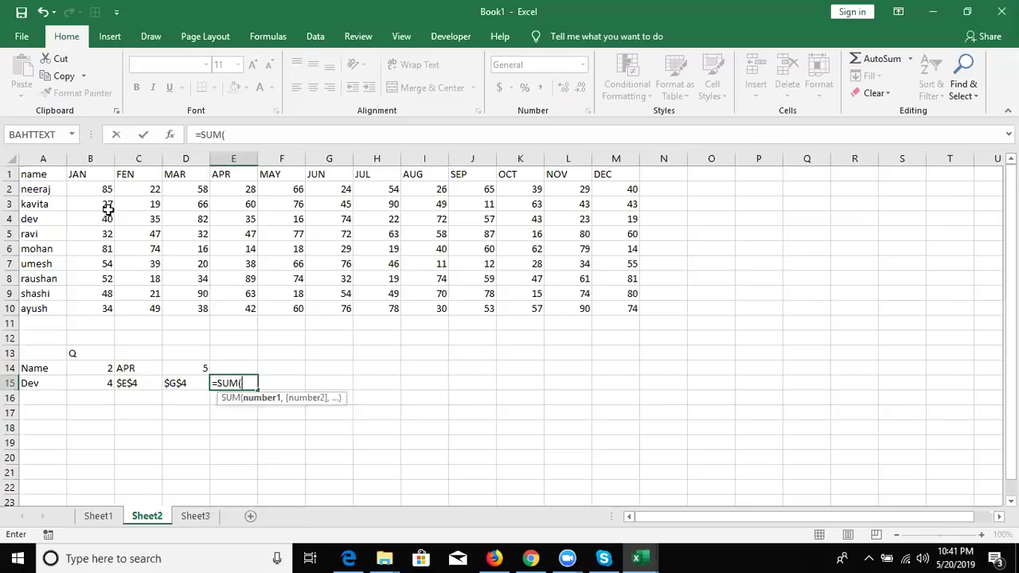
click(105, 204)
drag(163, 194, 176, 204)
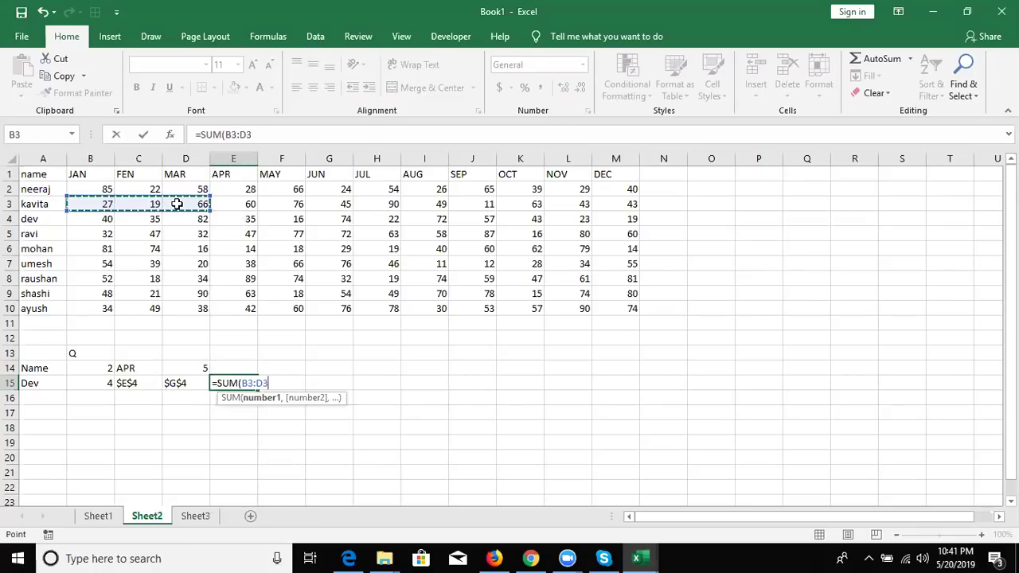
key(Escape)
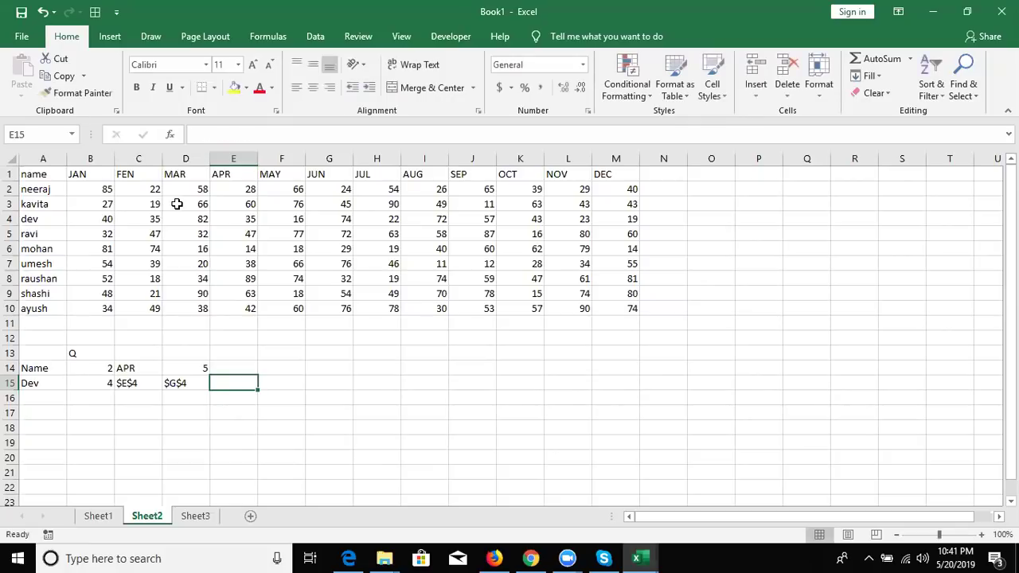
Step: Begin E15's formula as =C15&":"& to join the addresses
text(=)
key(Left)
key(Left)
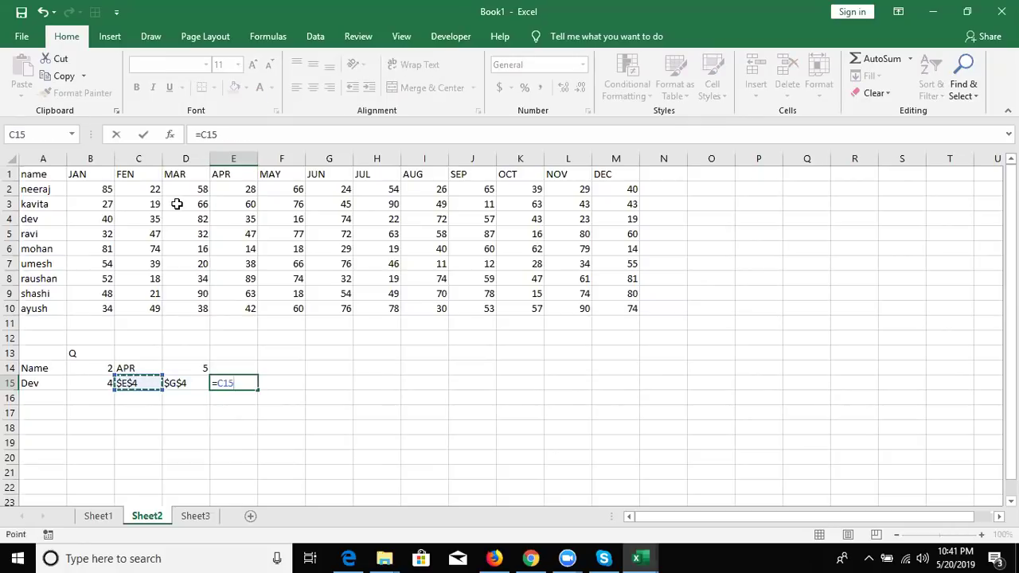
text(&":")
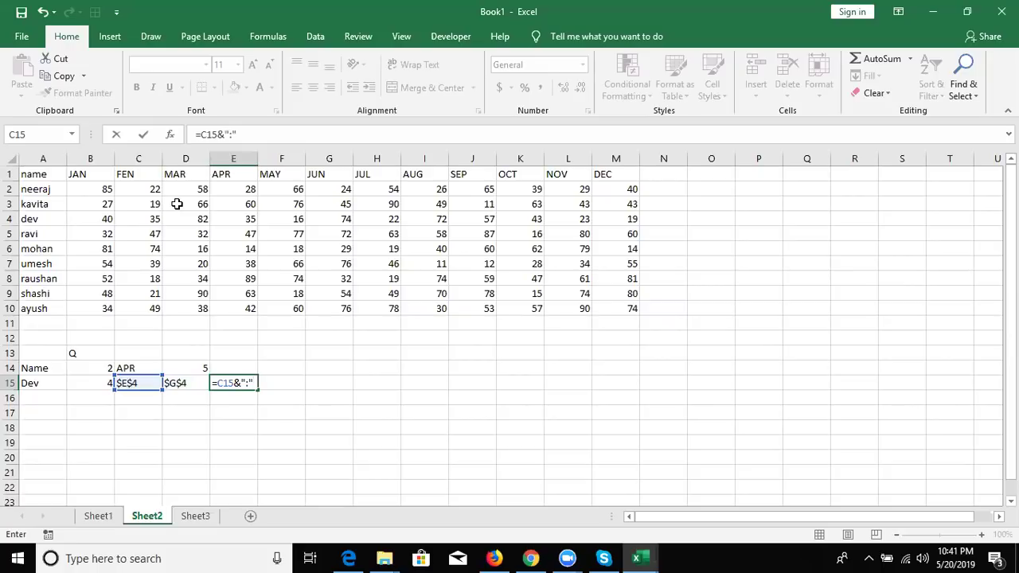
text(&)
Step: Complete E15 as =C15&":"&D15, giving the range text $E$4:$G$4
click(181, 384)
key(Return)
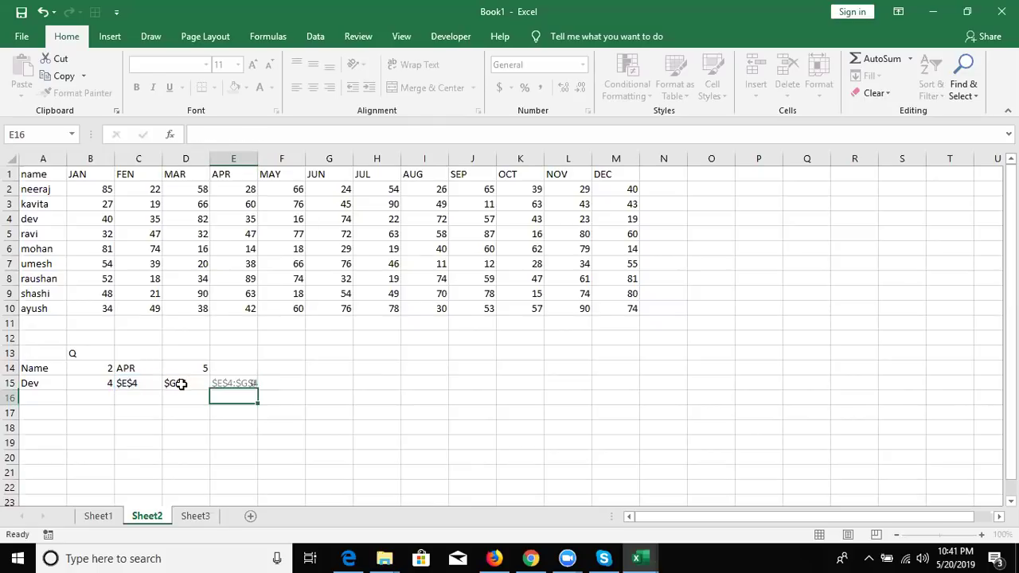
key(Up)
key(Right)
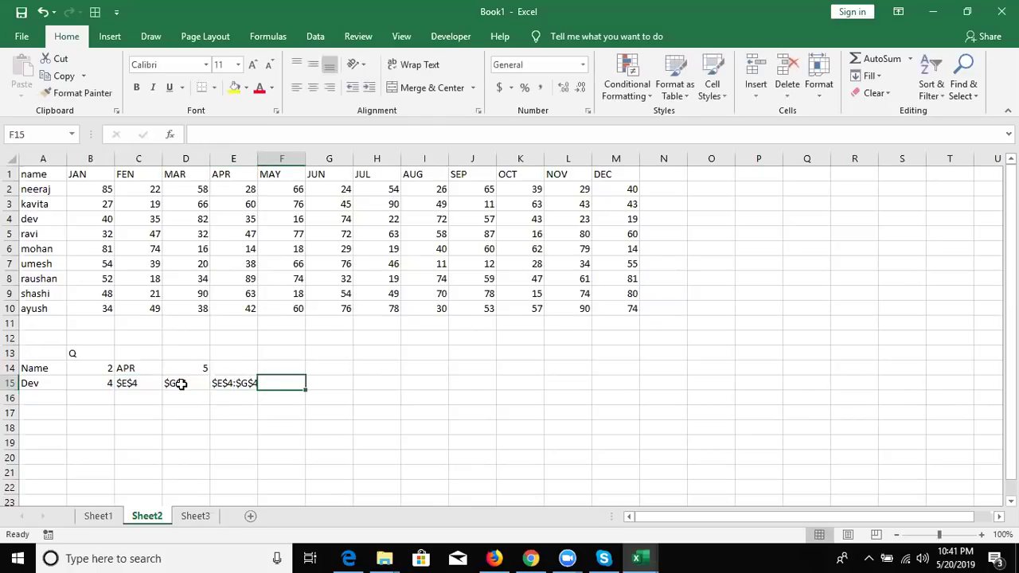
Step: Enter =SUM(E15) in F15
text(=su)
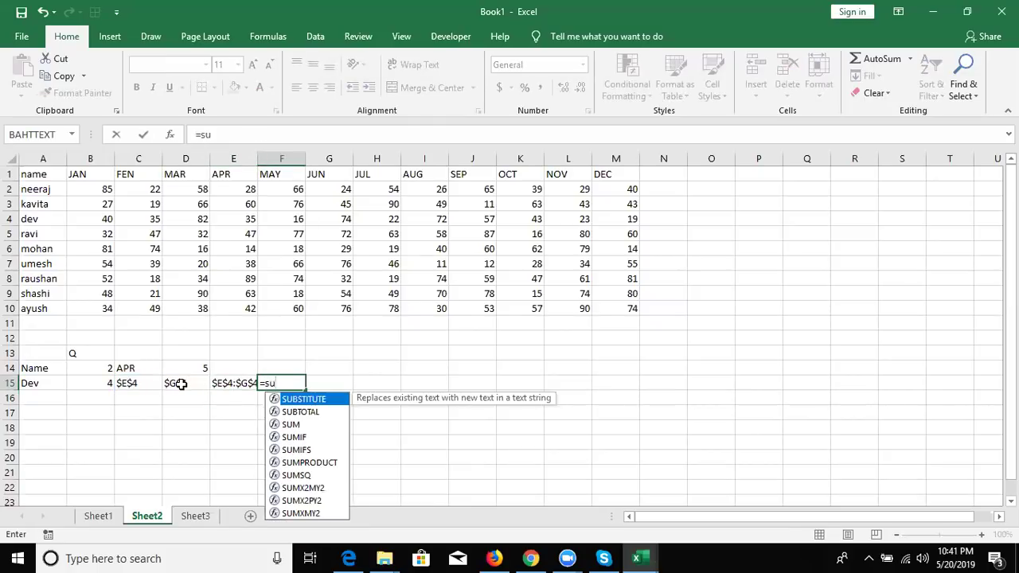
text(m)
key(Tab)
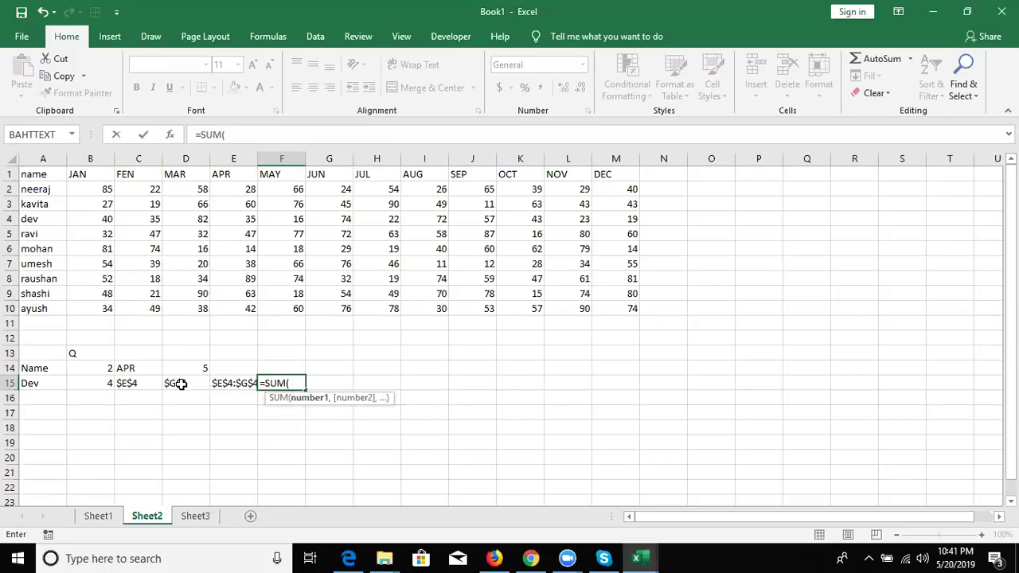
key(Left)
text())
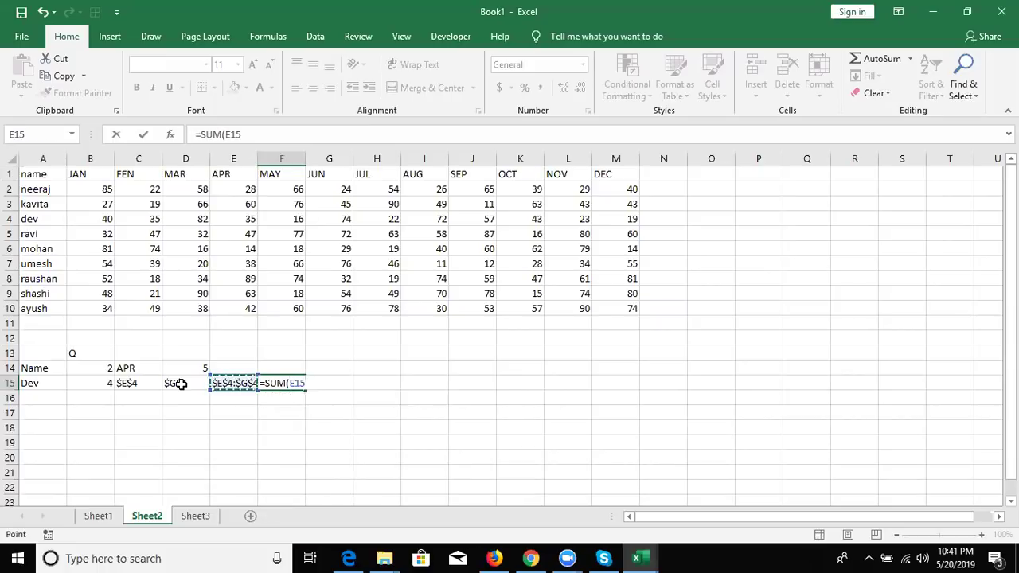
key(Return)
key(Up)
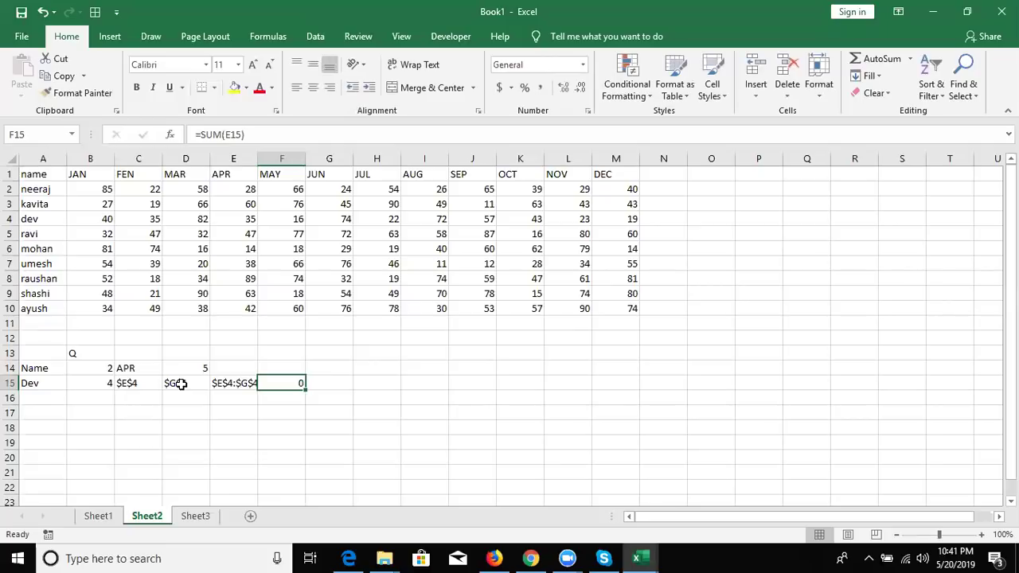
Step: Rewrite F15 as =SUM(INDIRECT(E15)), accepting Excel's parenthesis correction, to total 125
double_click(297, 383)
click(296, 383)
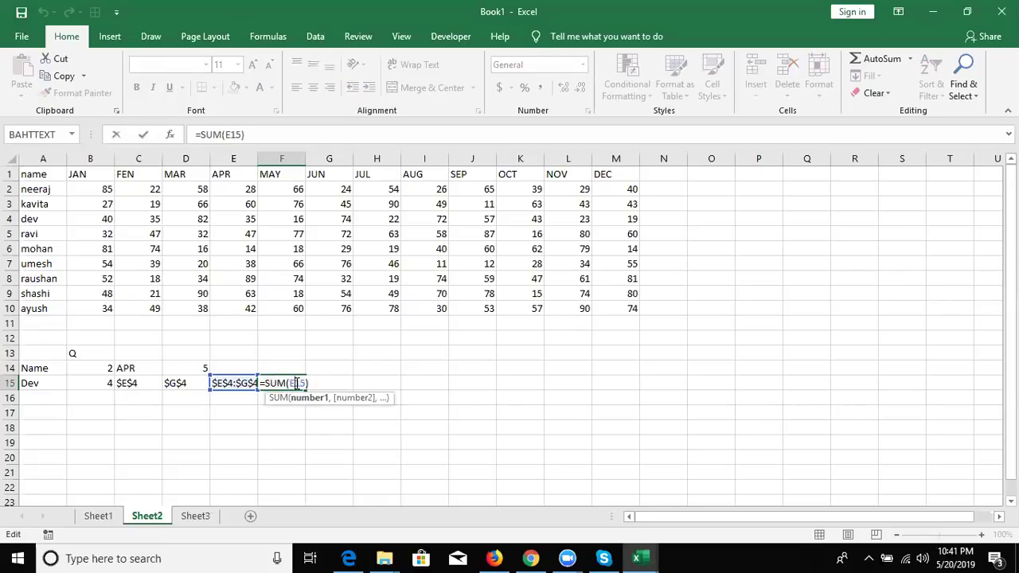
key(BackSpace)
key(Delete)
key(Delete)
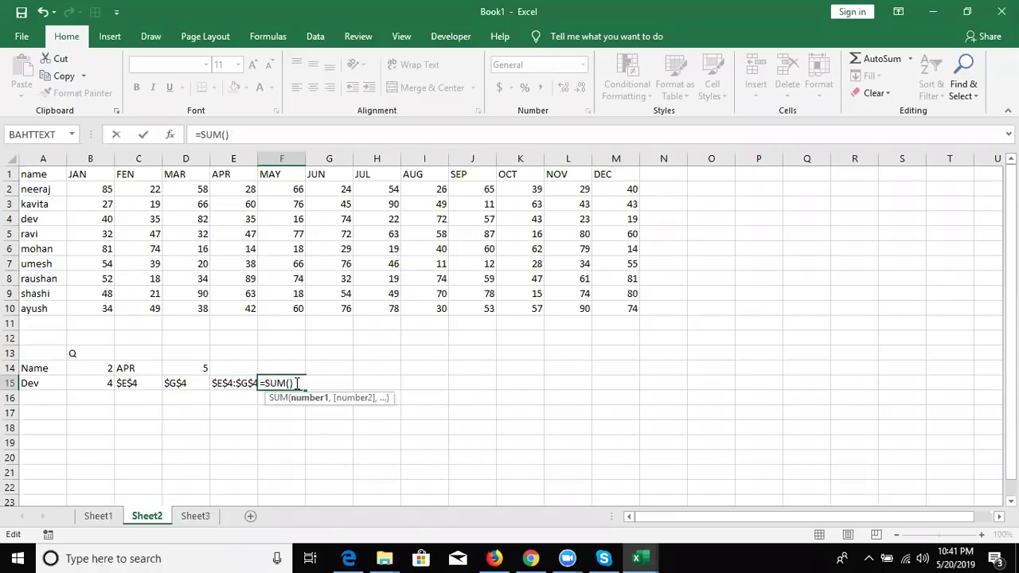
text(ind)
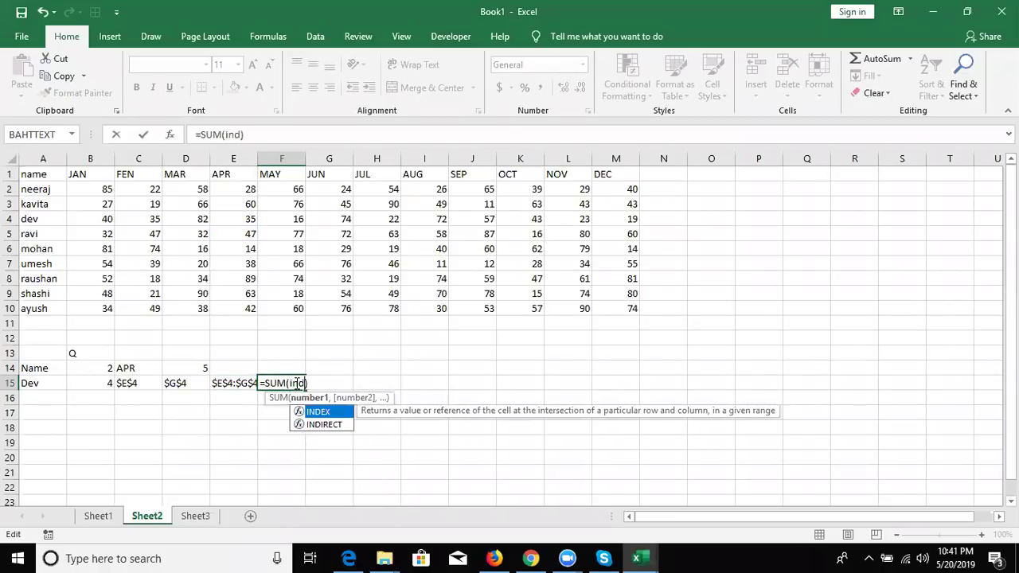
key(Down)
key(Tab)
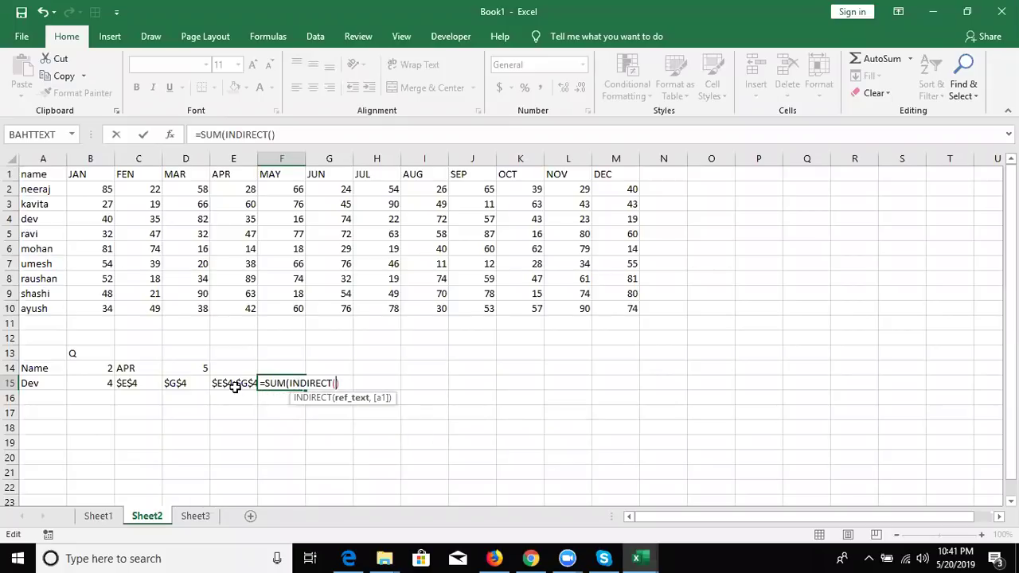
click(235, 388)
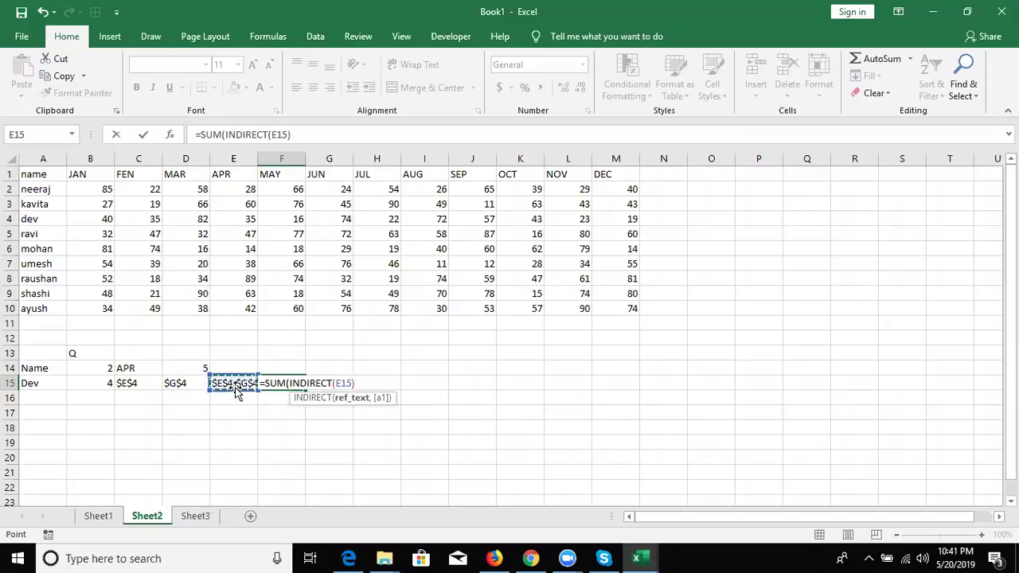
key(Return)
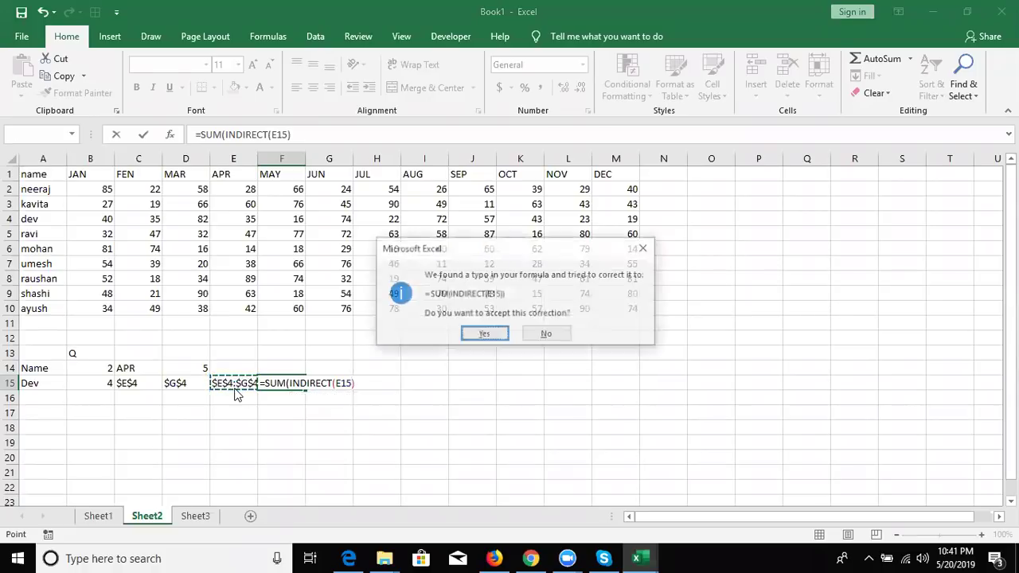
key(Return)
key(Up)
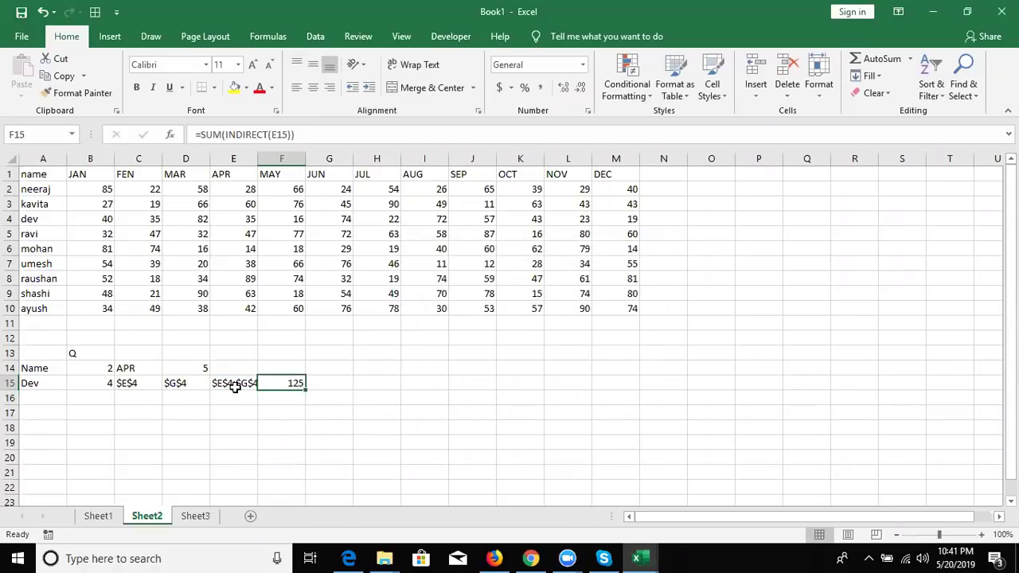
Step: Set B14 to 1, 2, 3, 4 in turn and finally back to 1
click(69, 373)
text(1)
key(Return)
click(68, 371)
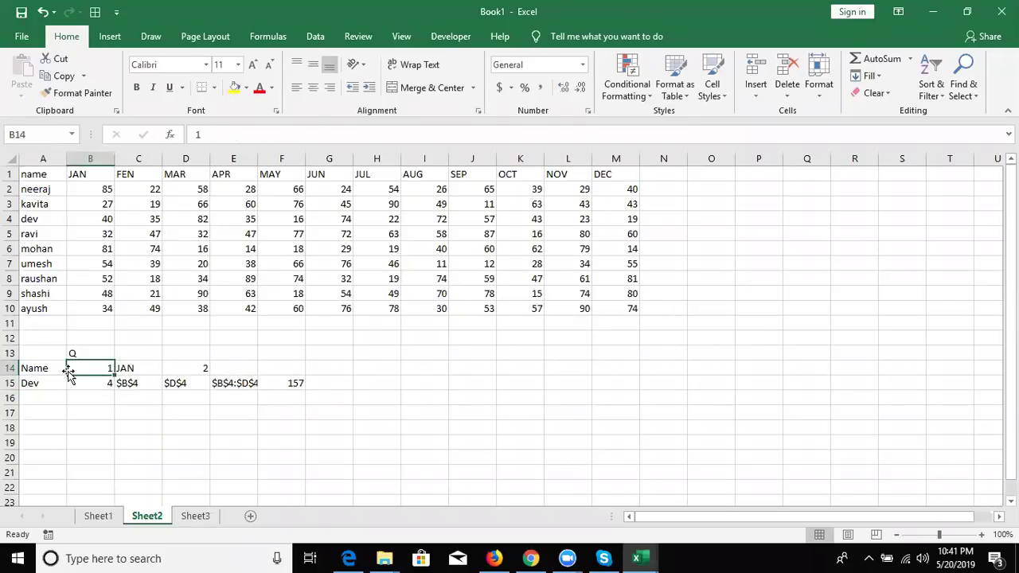
text(2)
key(Return)
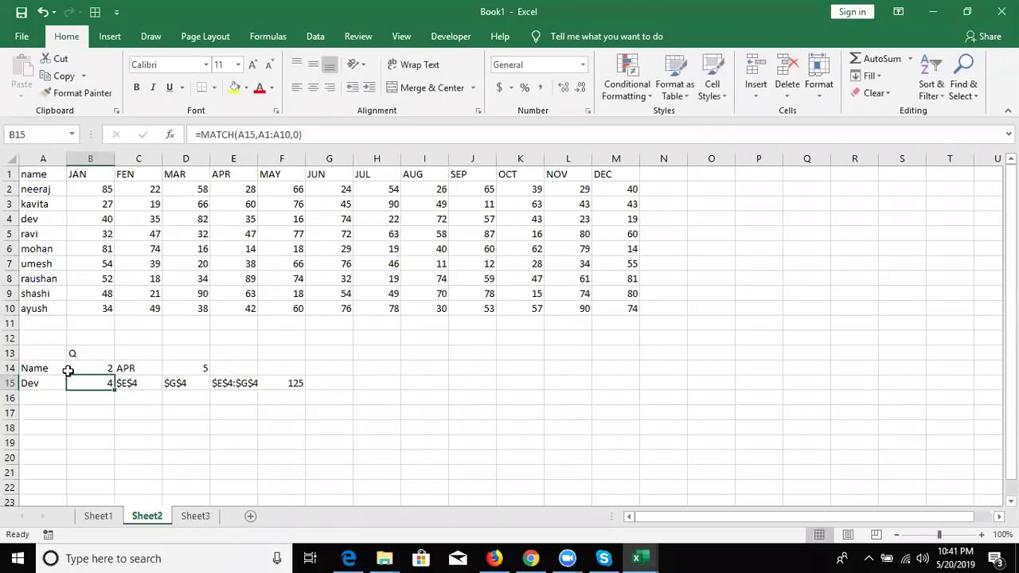
click(69, 371)
text(3)
key(Return)
click(69, 371)
text(4)
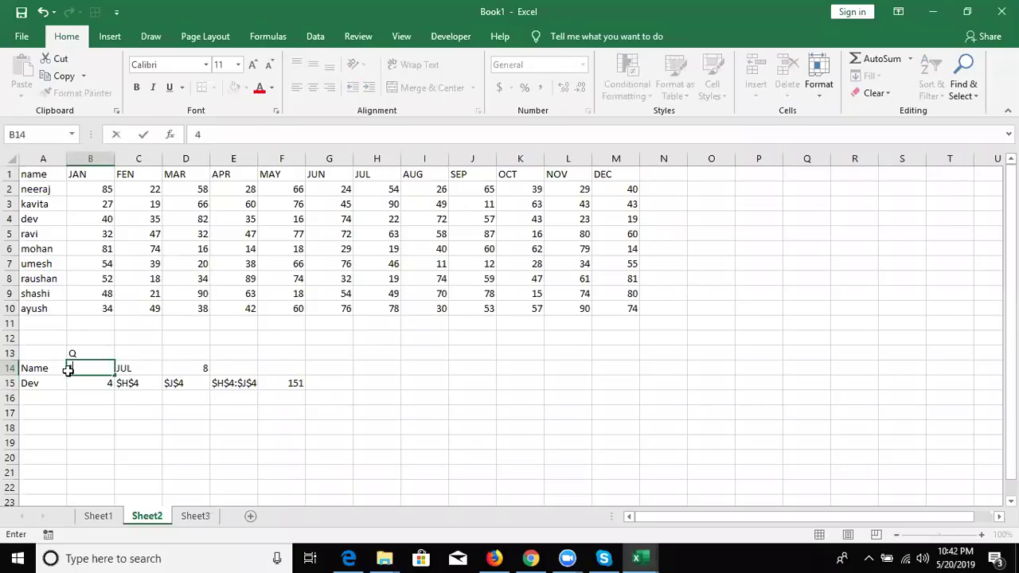
key(Return)
click(68, 368)
text(1)
key(Return)
Step: Change the name in A15 to ravi, so F15 totals JAN–MAR as 111
key(Left)
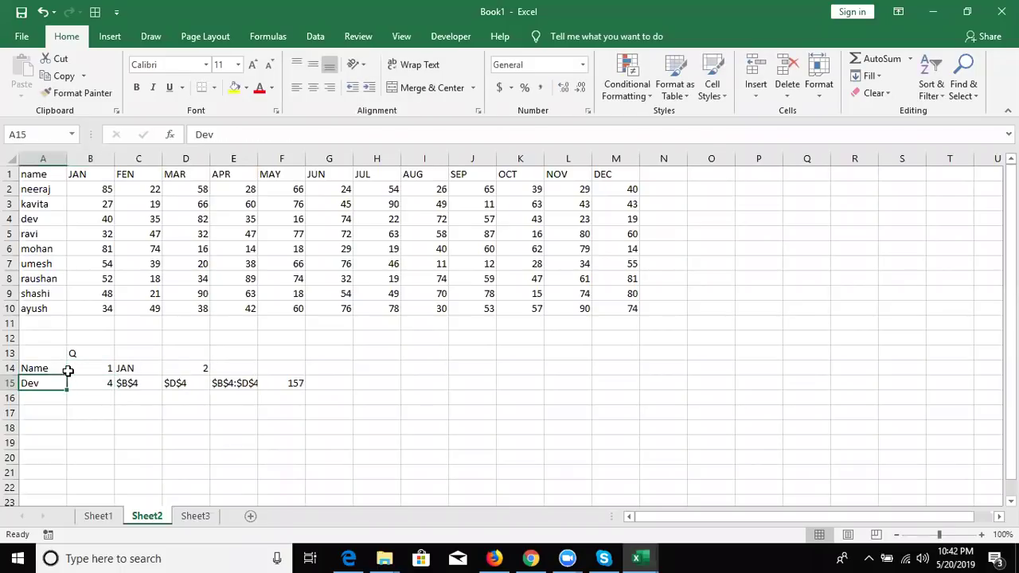
text(ravi)
key(Return)
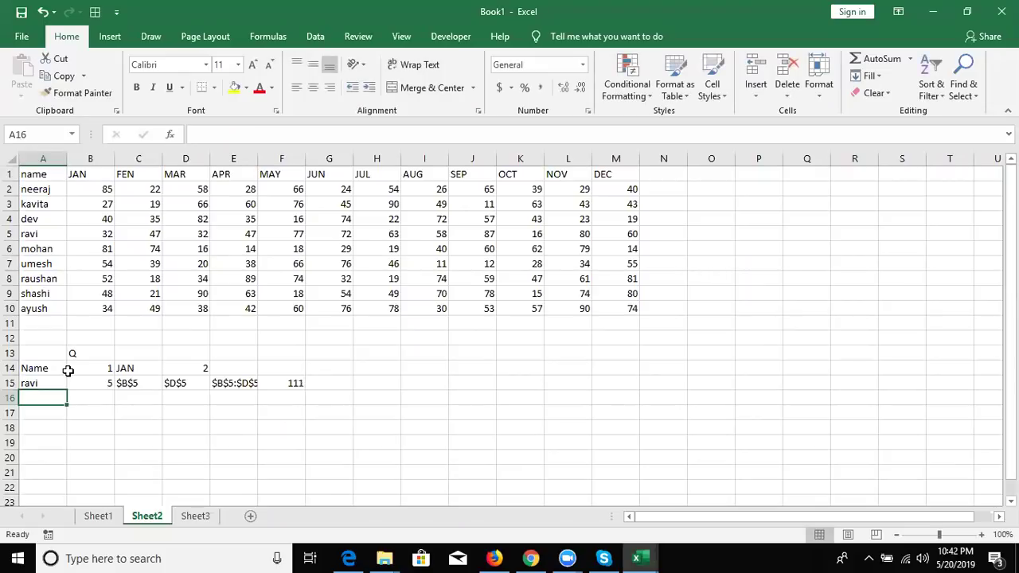
key(Up)
key(Right)
key(Right)
key(Right)
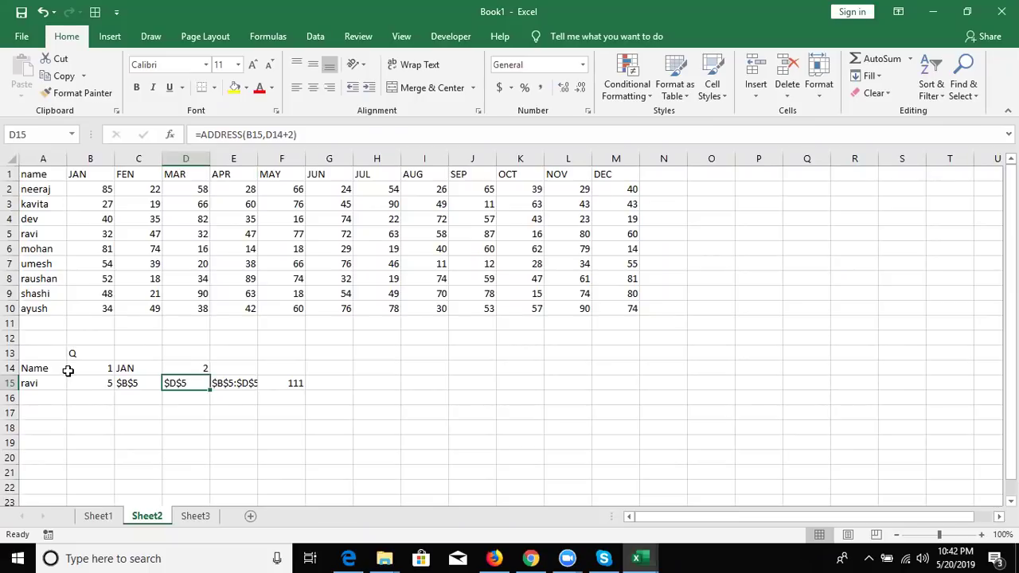
Step: Replace the C14 reference in D14's MATCH formula with C14's CHOOSE month expression, still returning 2
click(75, 379)
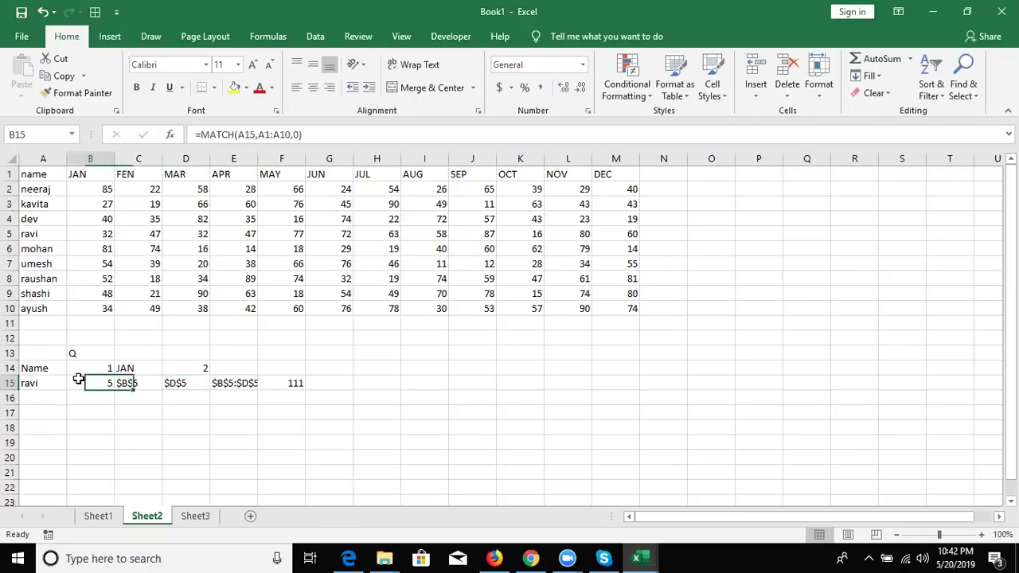
click(118, 367)
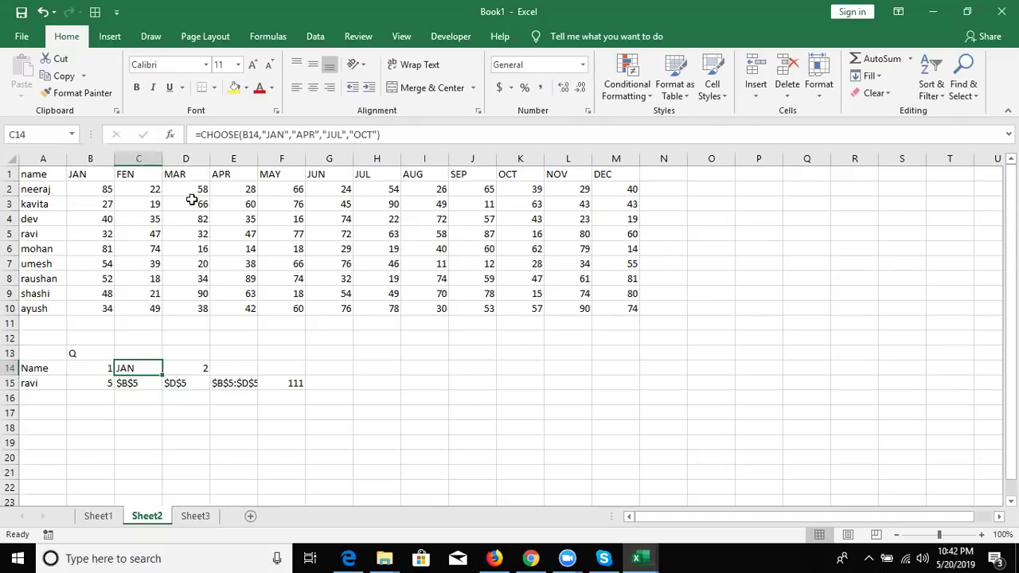
drag(202, 136, 436, 135)
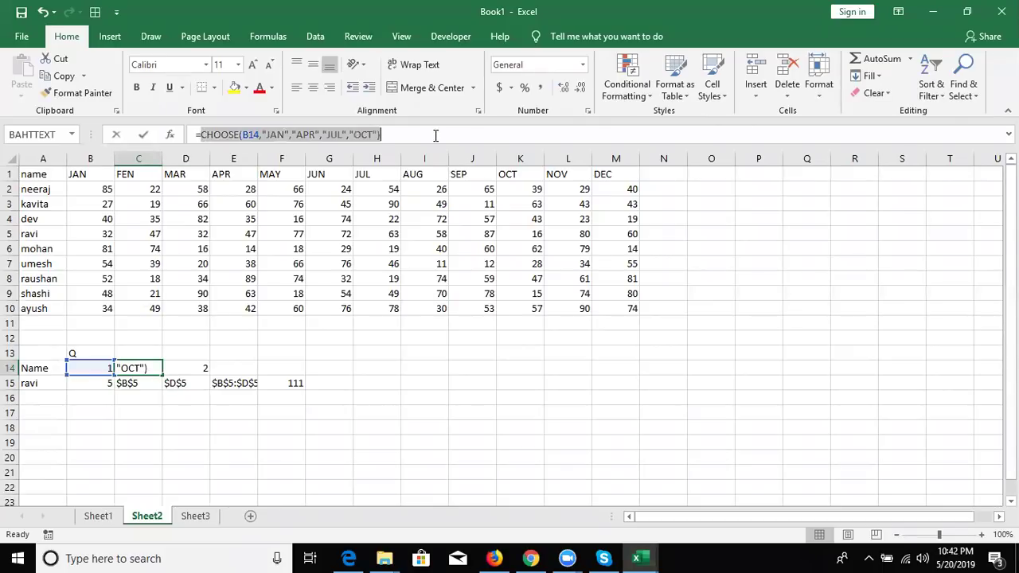
key(ctrl+c)
key(Escape)
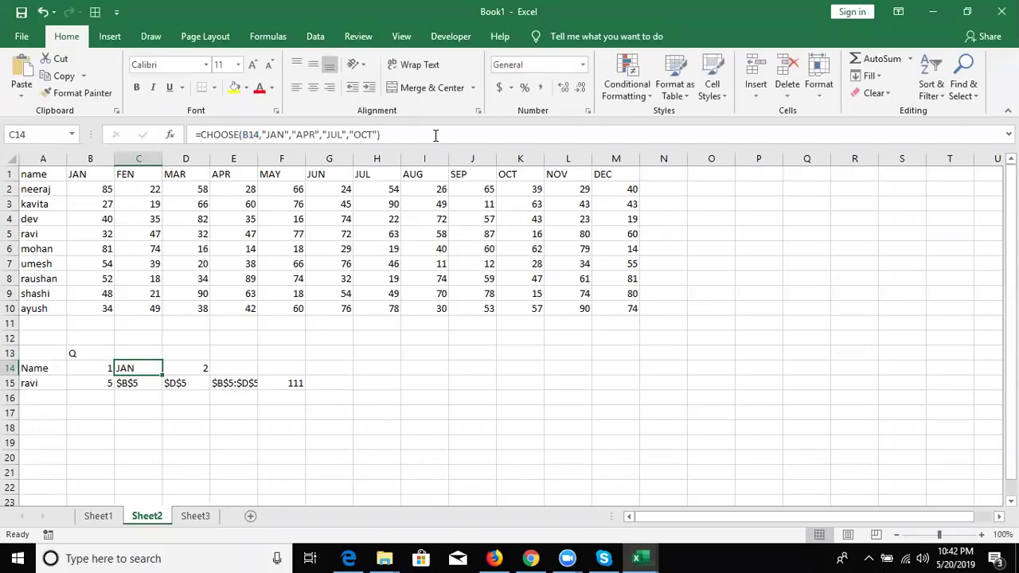
key(Right)
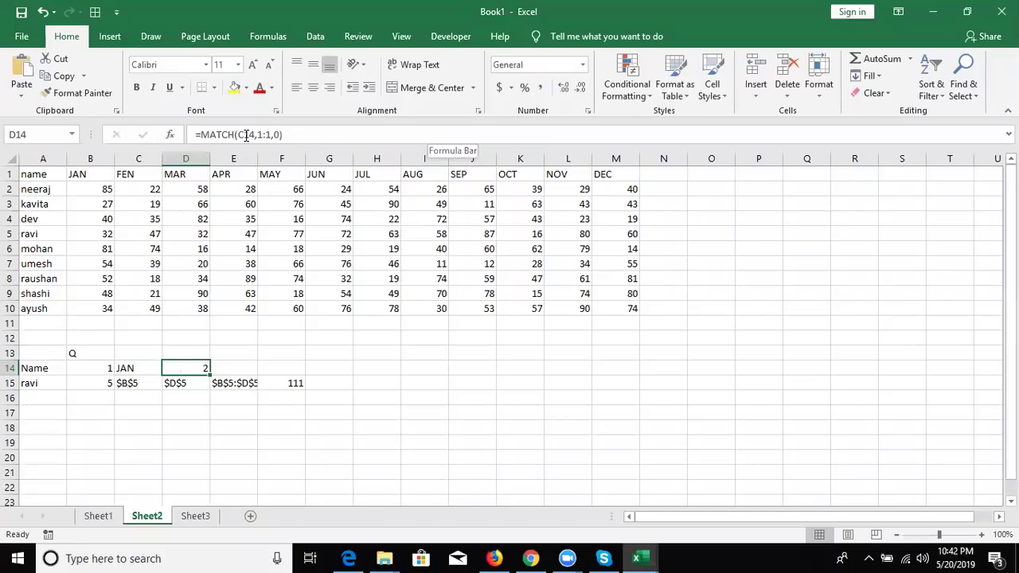
double_click(247, 134)
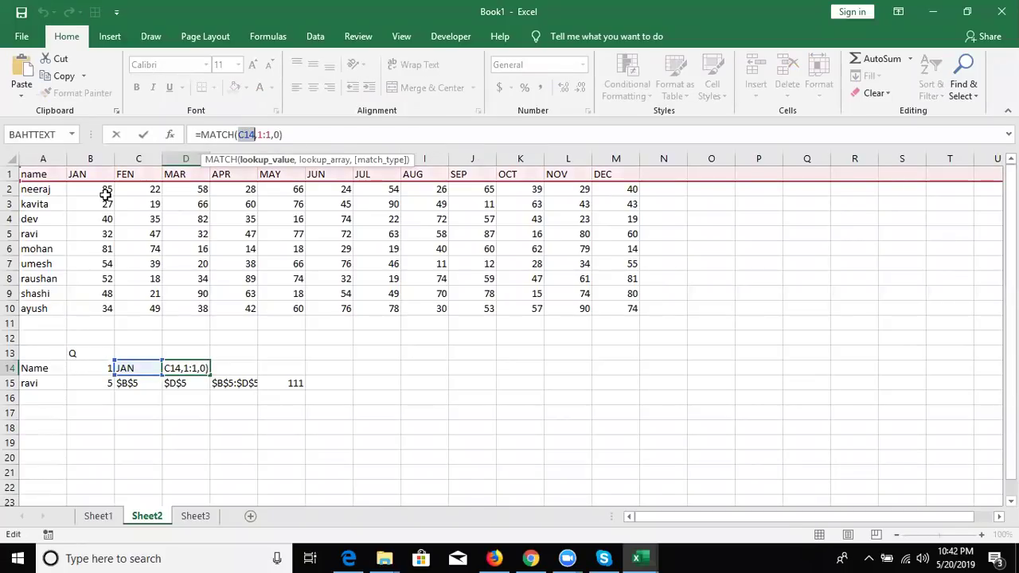
key(ctrl+v)
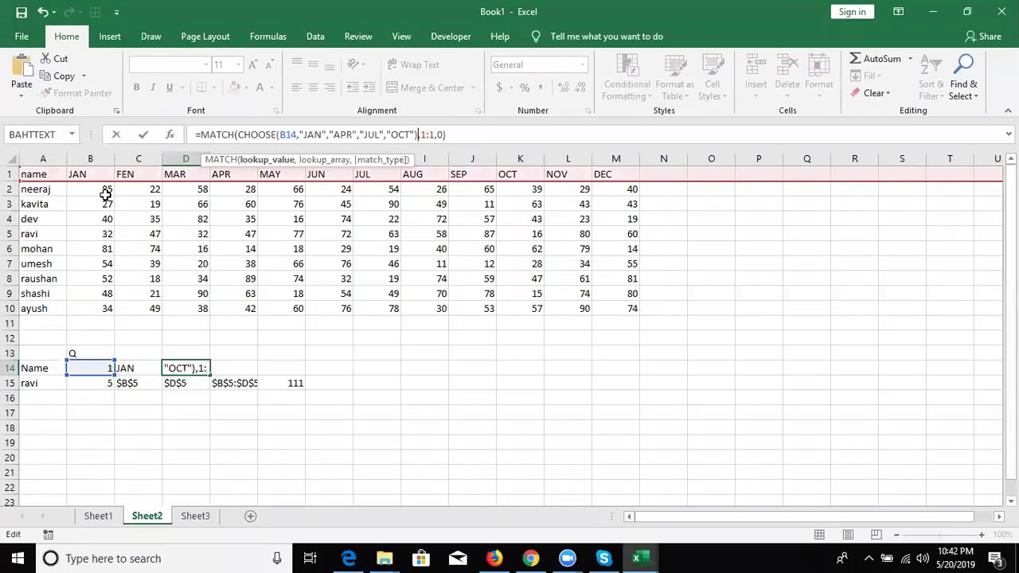
key(Return)
key(Up)
key(Down)
key(Left)
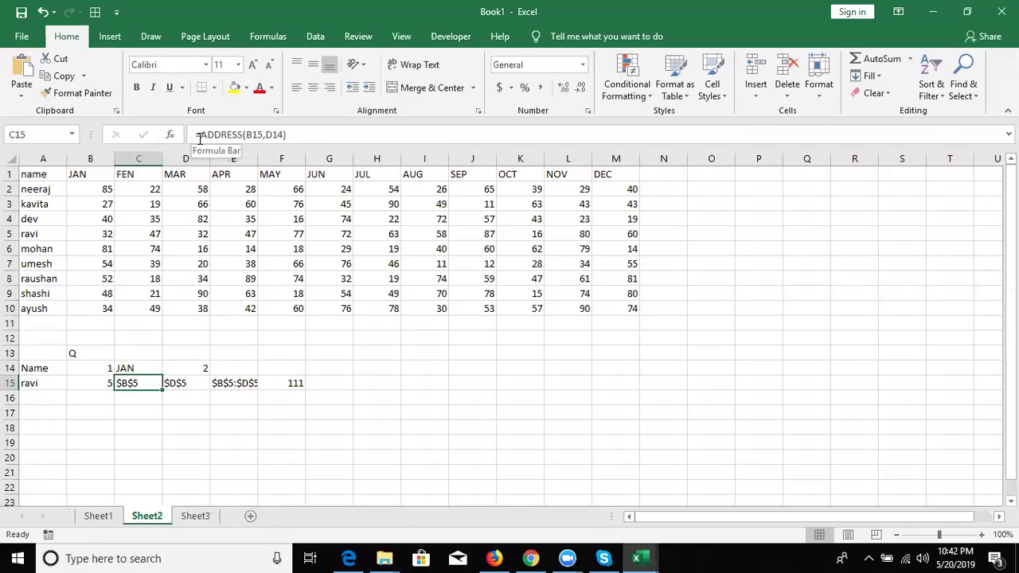
Step: In C15's ADDRESS formula, replace the B15 reference with B15's MATCH name lookup
drag(199, 137, 262, 128)
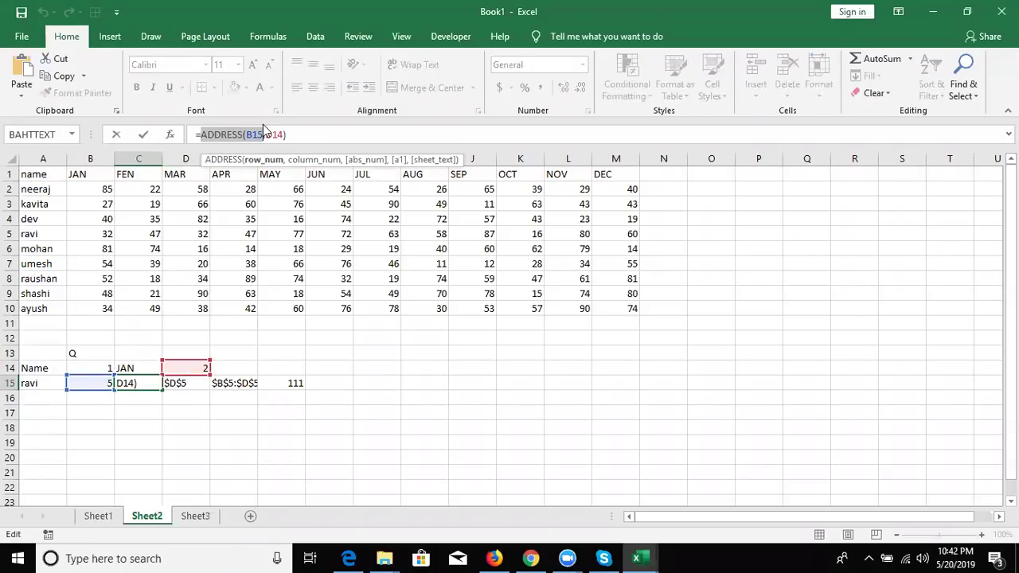
key(Escape)
key(Left)
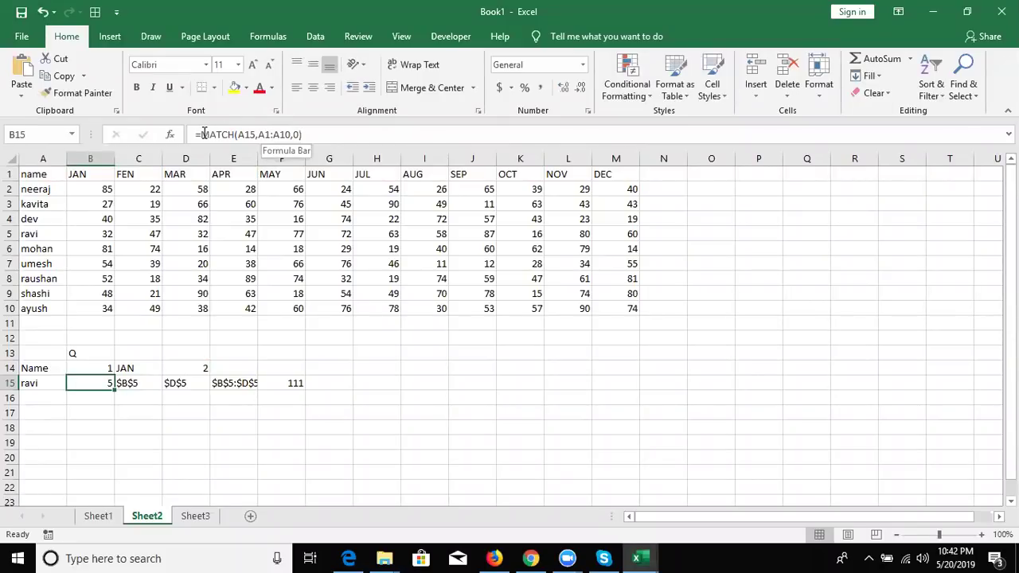
drag(204, 134, 371, 126)
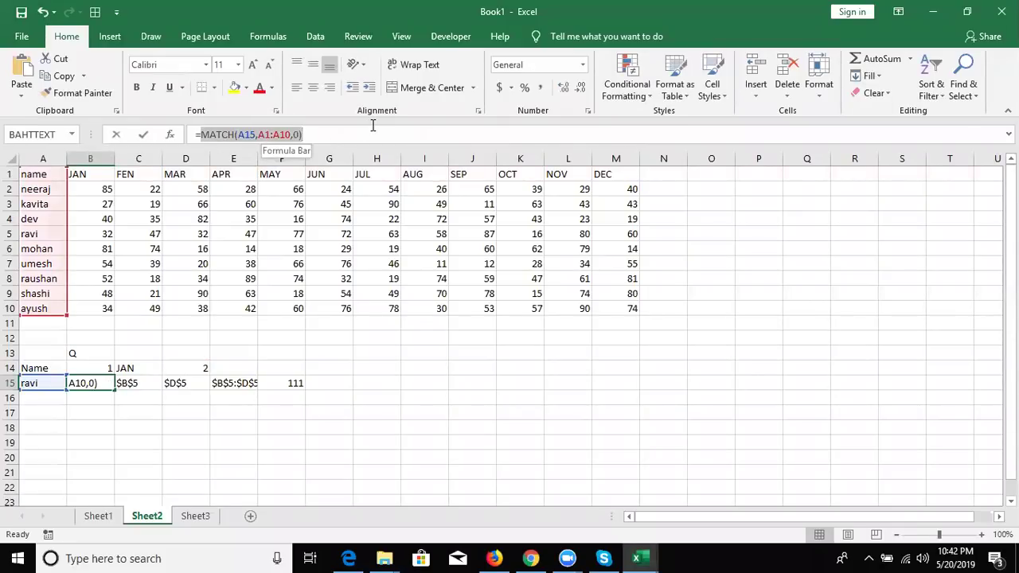
key(Escape)
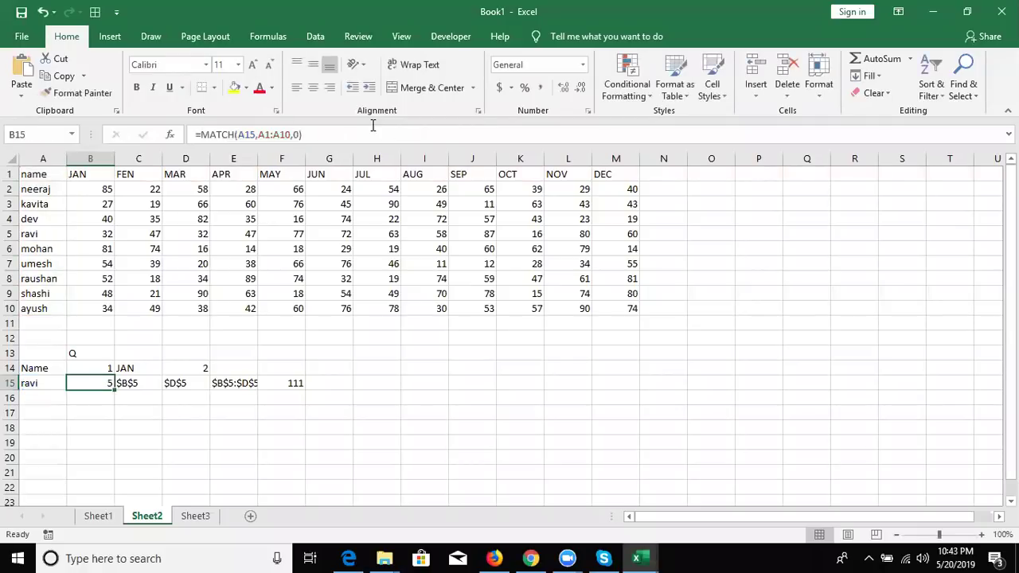
key(Right)
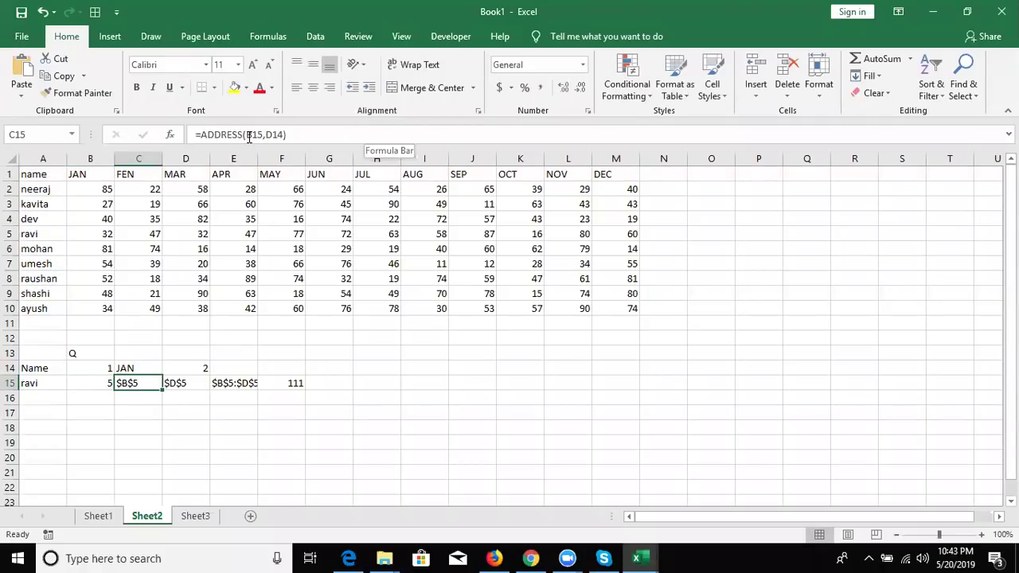
double_click(248, 135)
key(ctrl+v)
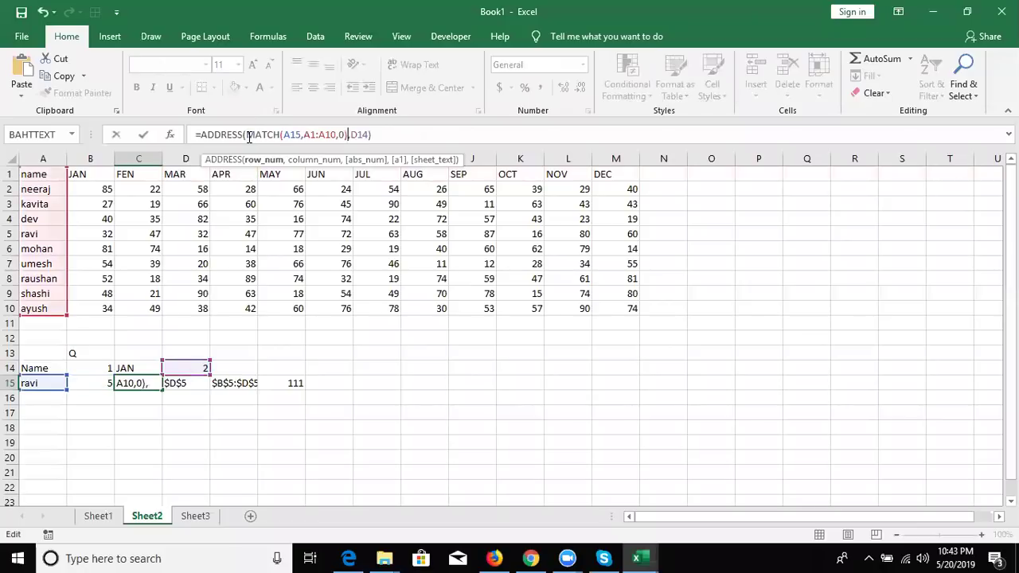
key(Return)
Step: Replace D14 in C15's formula with D14's MATCH(CHOOSE) month lookup, still showing $B$5
key(Up)
key(Right)
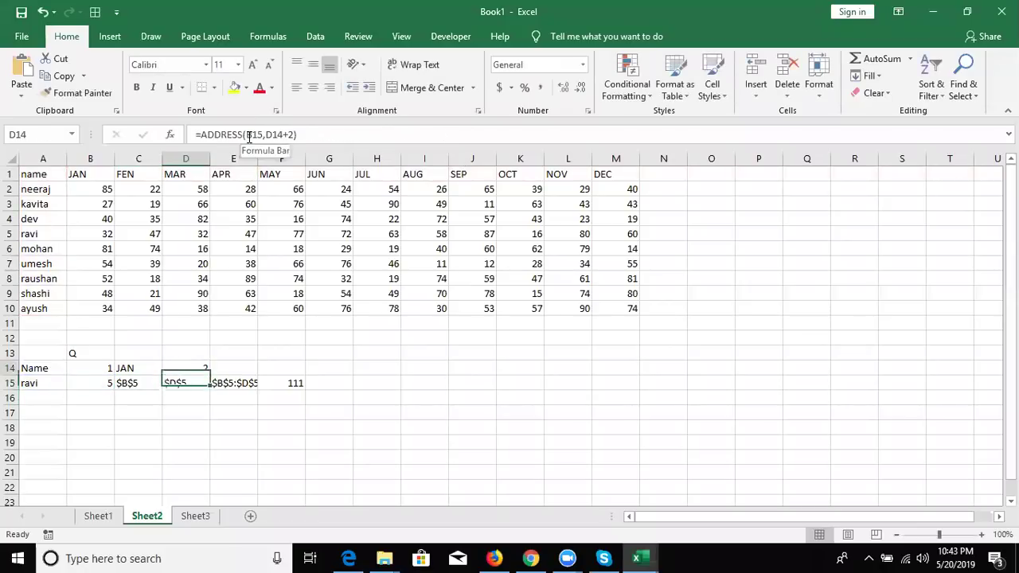
key(Up)
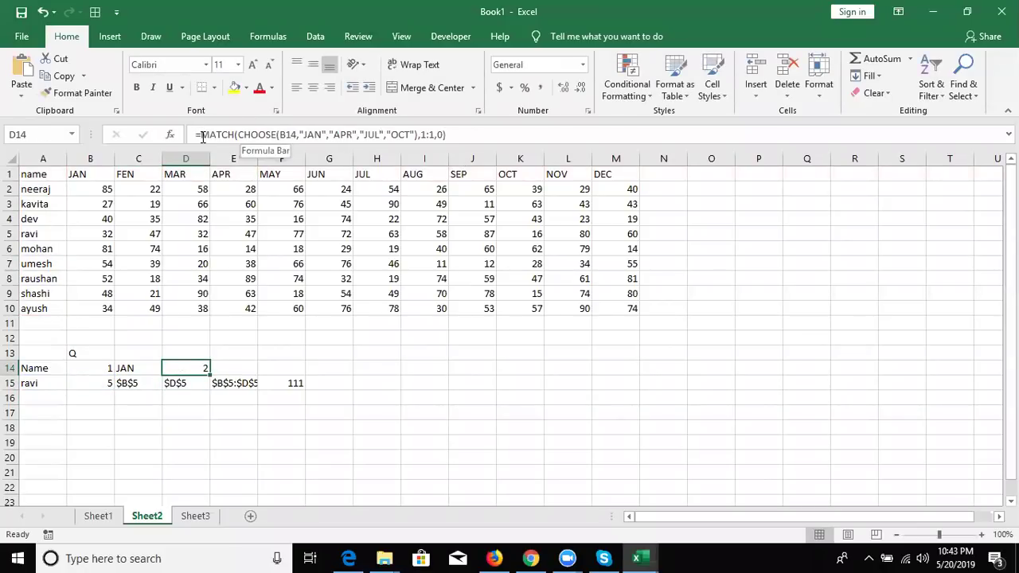
drag(203, 137, 448, 137)
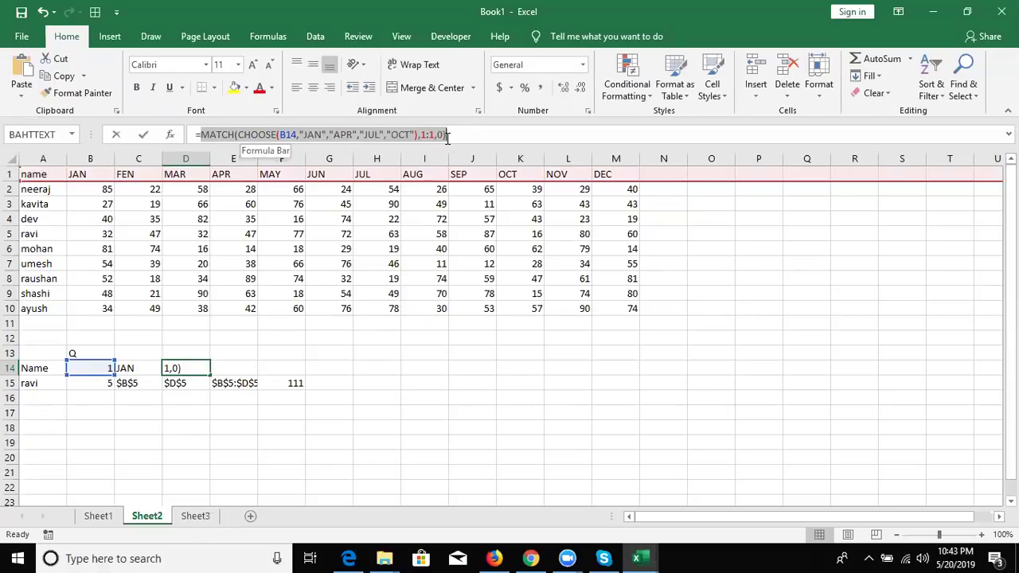
key(BackSpace)
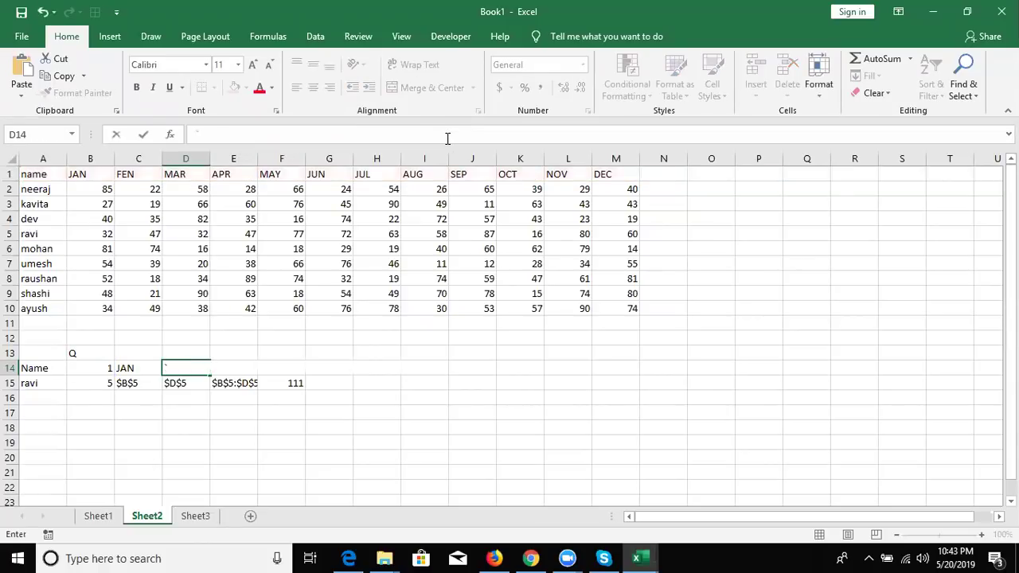
key(Escape)
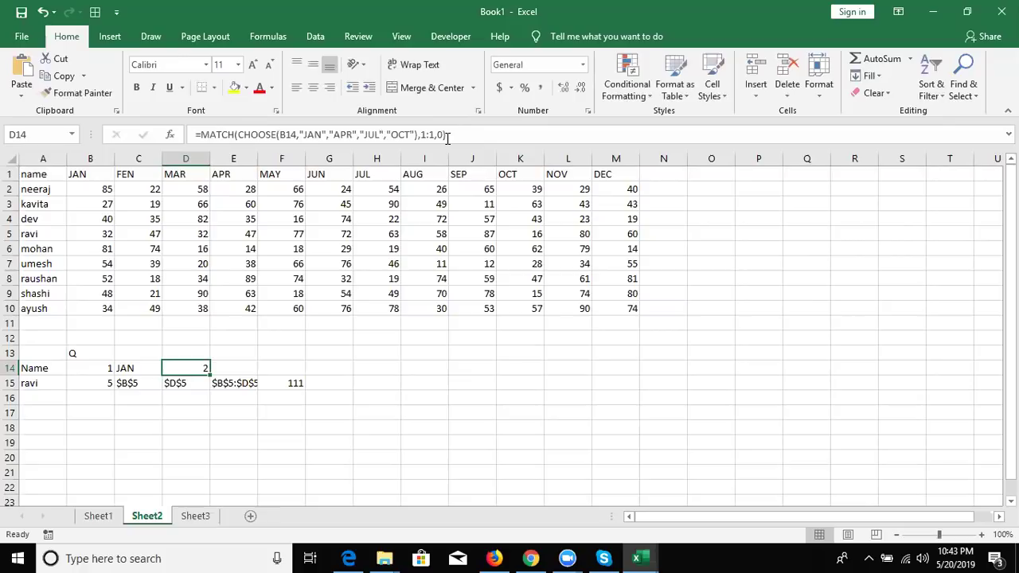
key(Down)
key(Left)
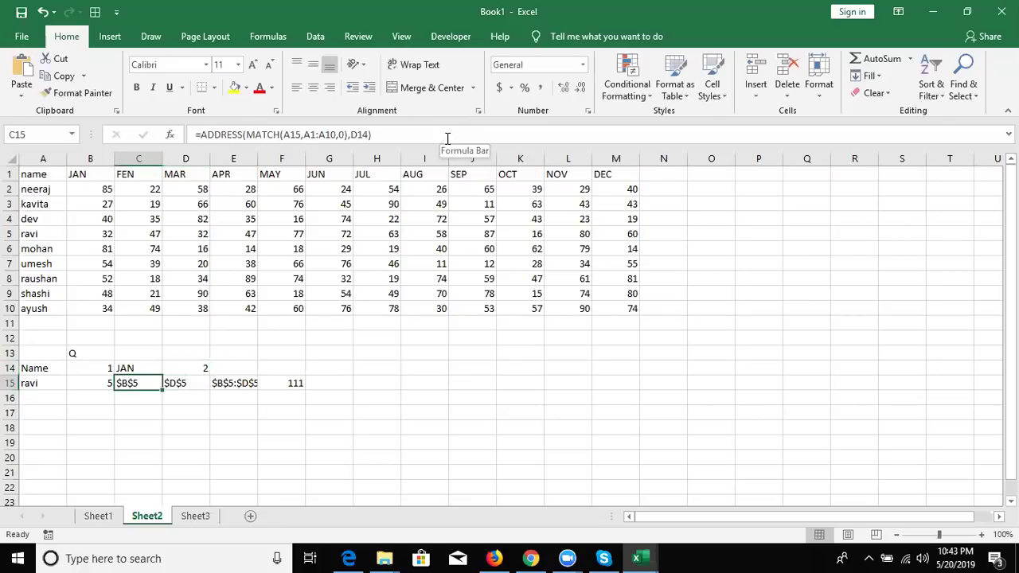
double_click(362, 136)
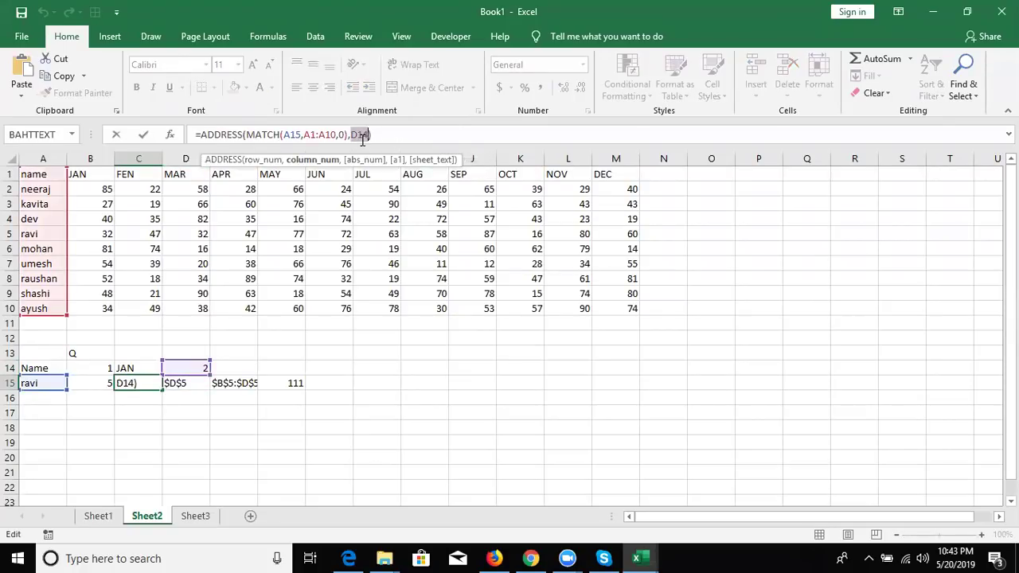
key(ctrl+v)
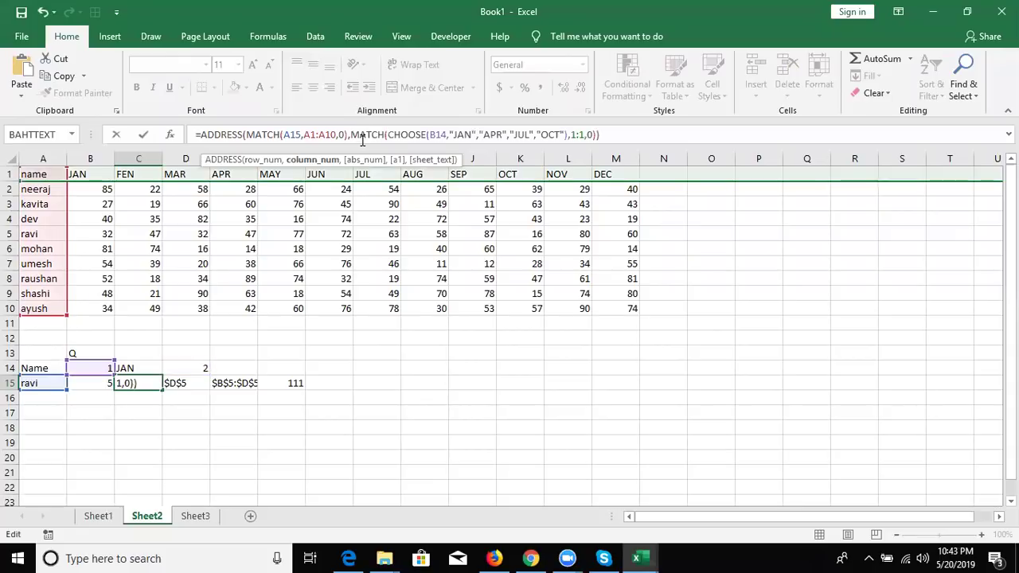
key(Return)
key(Up)
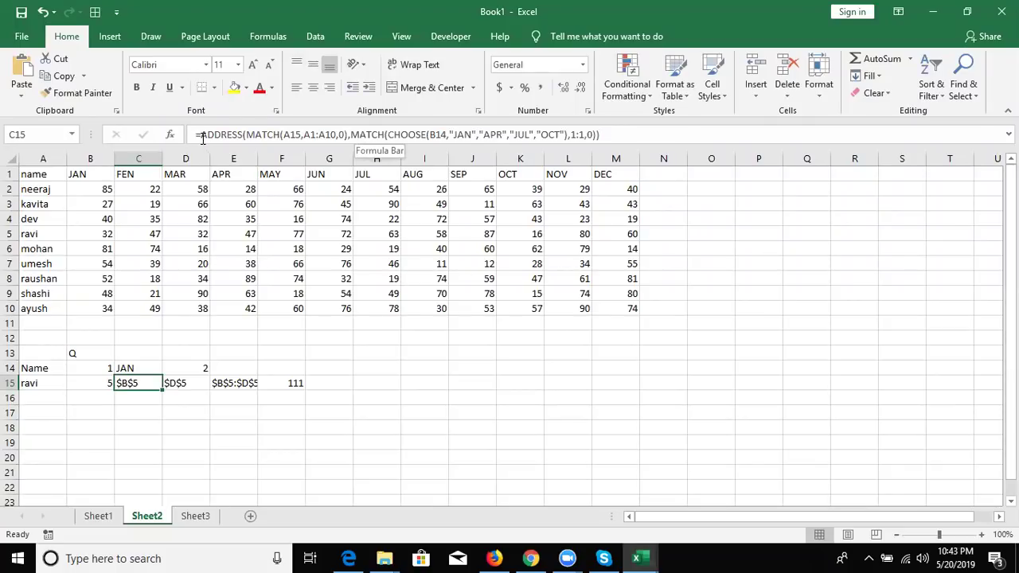
Step: Replace B15 in D15's ADDRESS formula with the MATCH(A15,A1:A10,0) name lookup
click(184, 385)
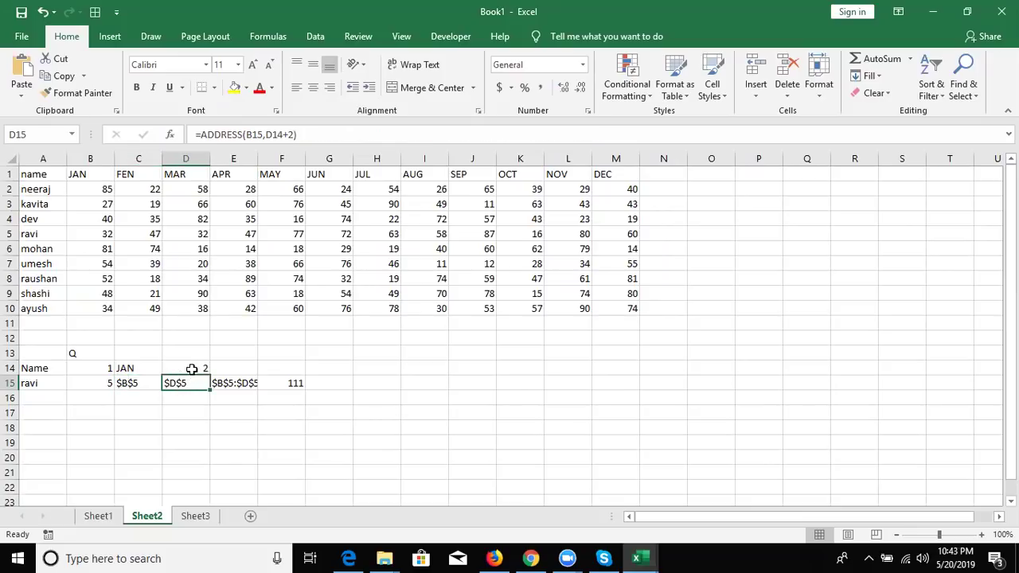
click(193, 369)
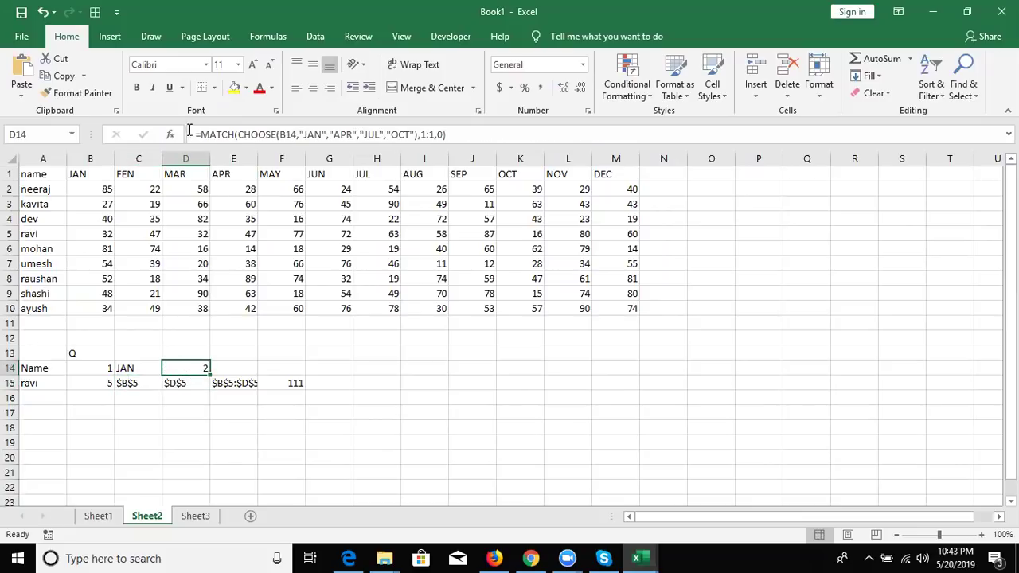
click(182, 383)
double_click(182, 383)
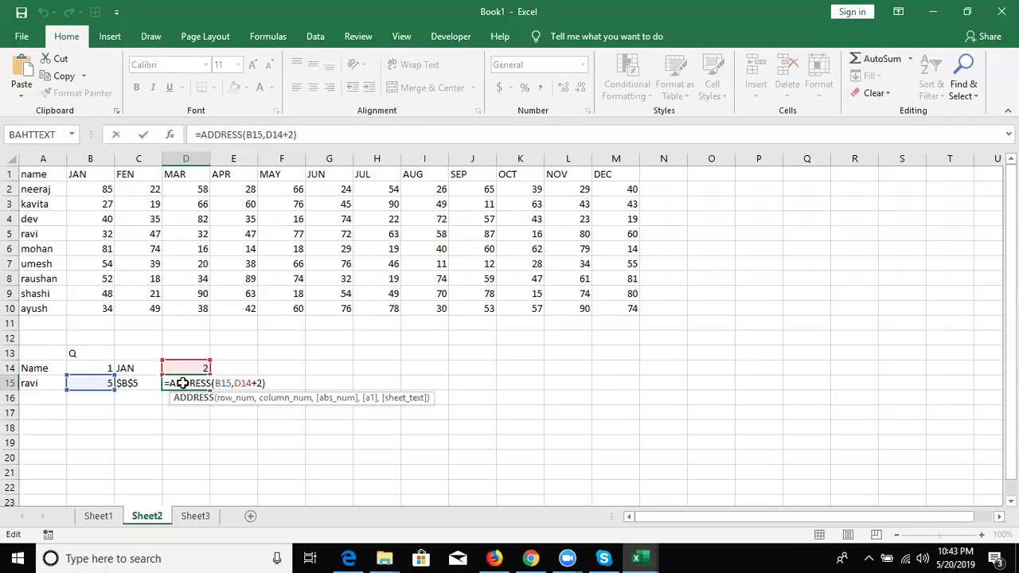
key(Escape)
click(82, 382)
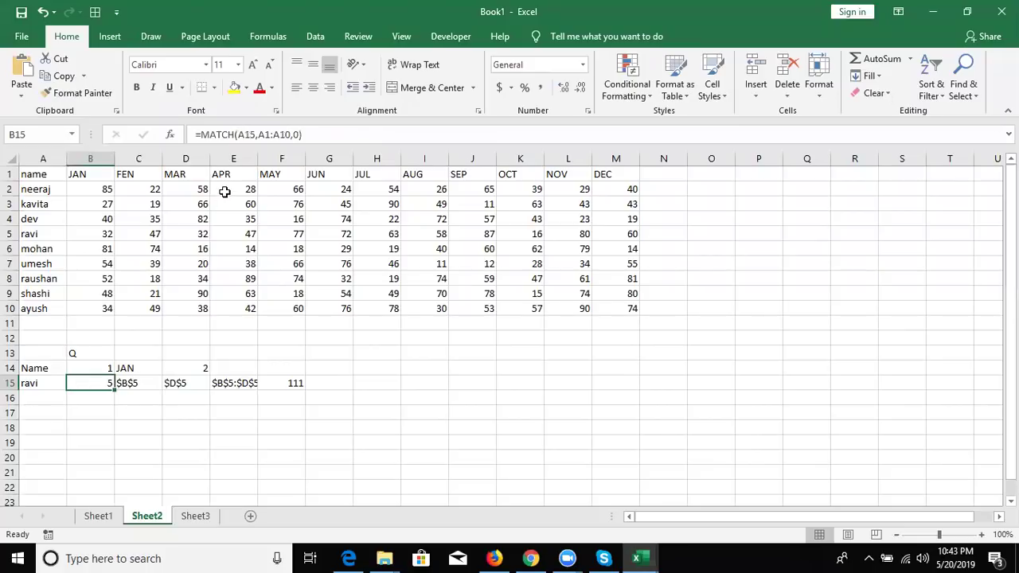
drag(200, 135, 331, 149)
key(ctrl+c)
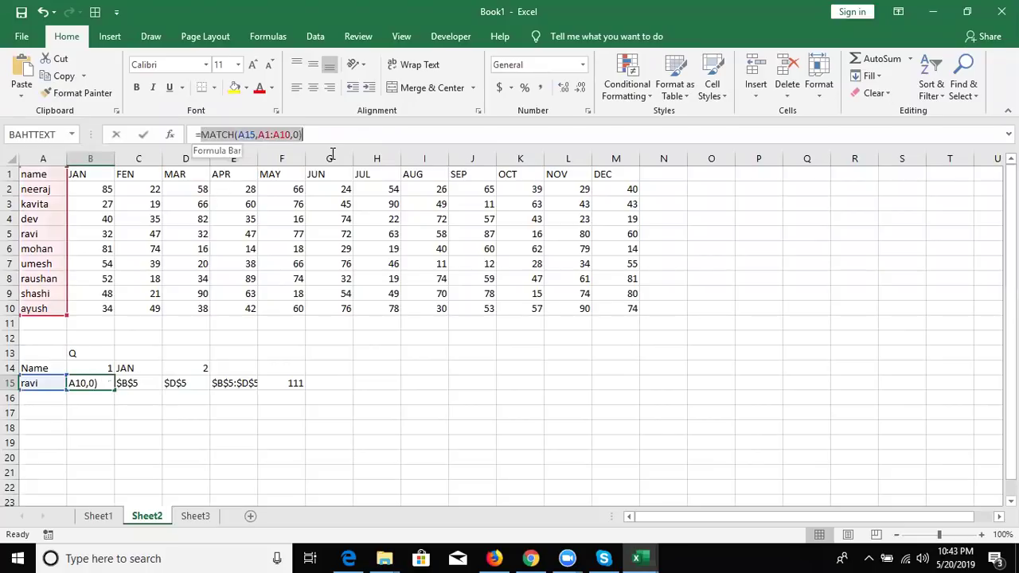
key(ctrl+Return)
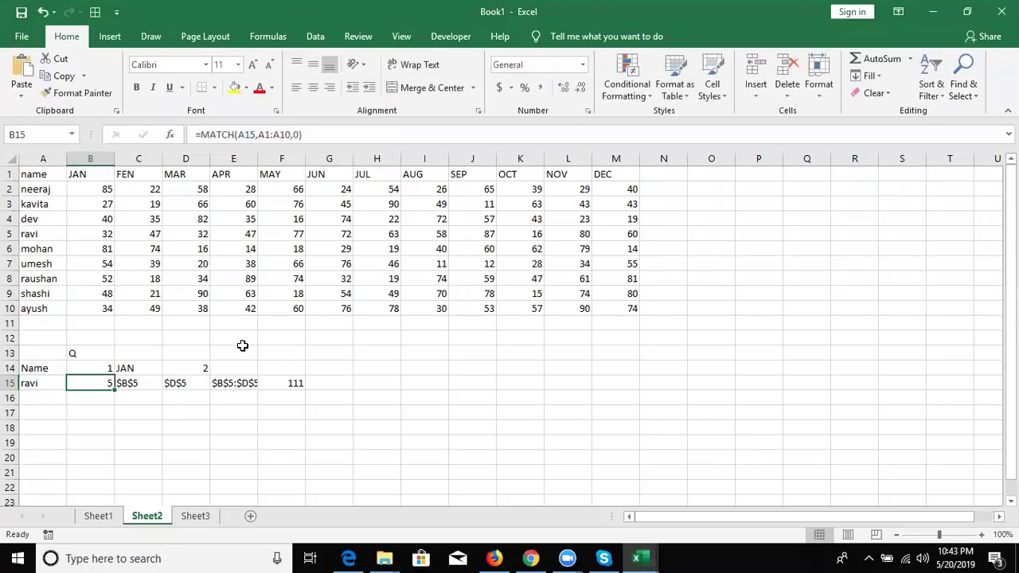
click(186, 382)
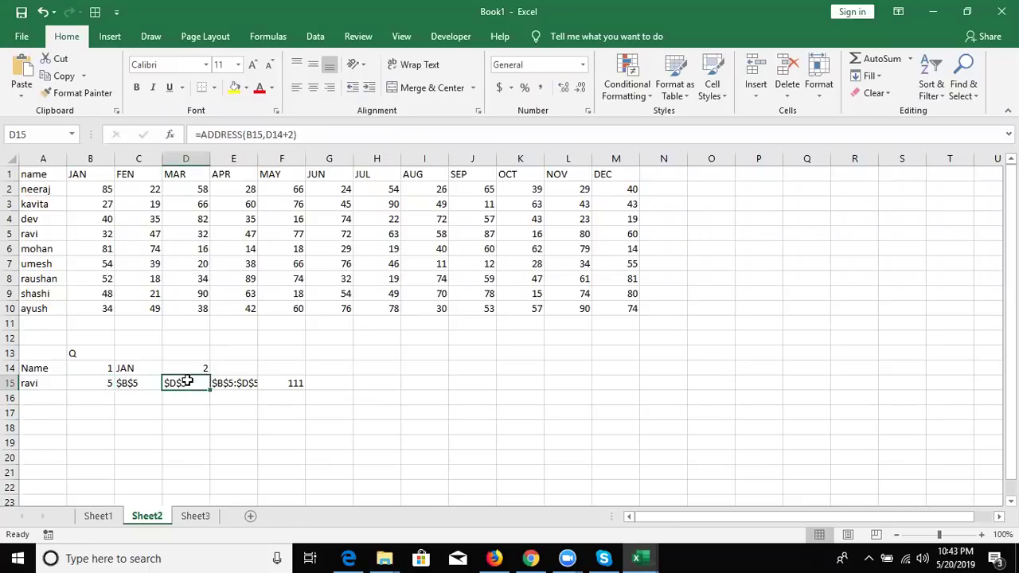
double_click(255, 135)
key(ctrl+v)
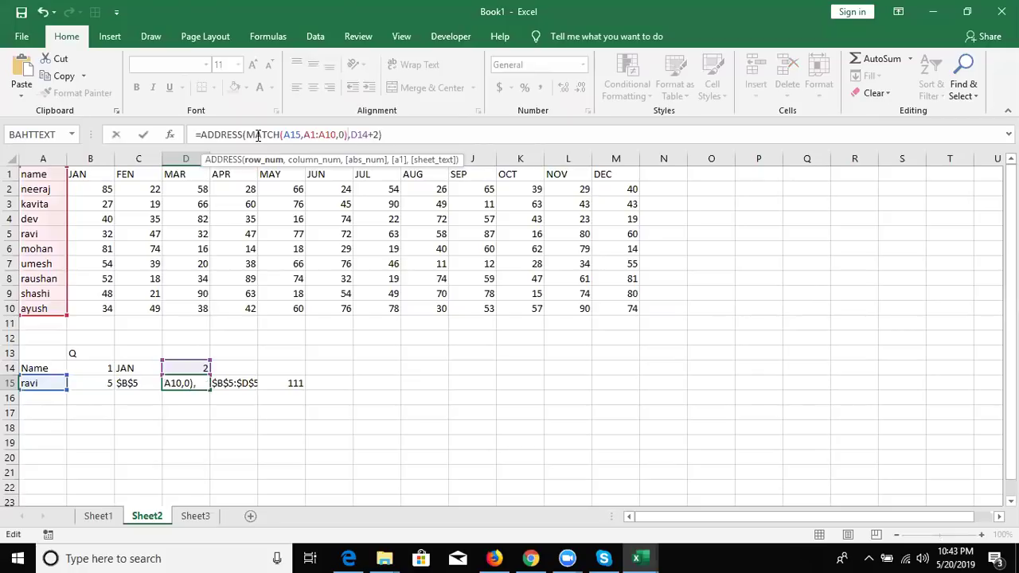
key(Return)
Step: Copy D14's MATCH(CHOOSE) month lookup and work it into D15's formula in place of D14
key(Up)
key(Left)
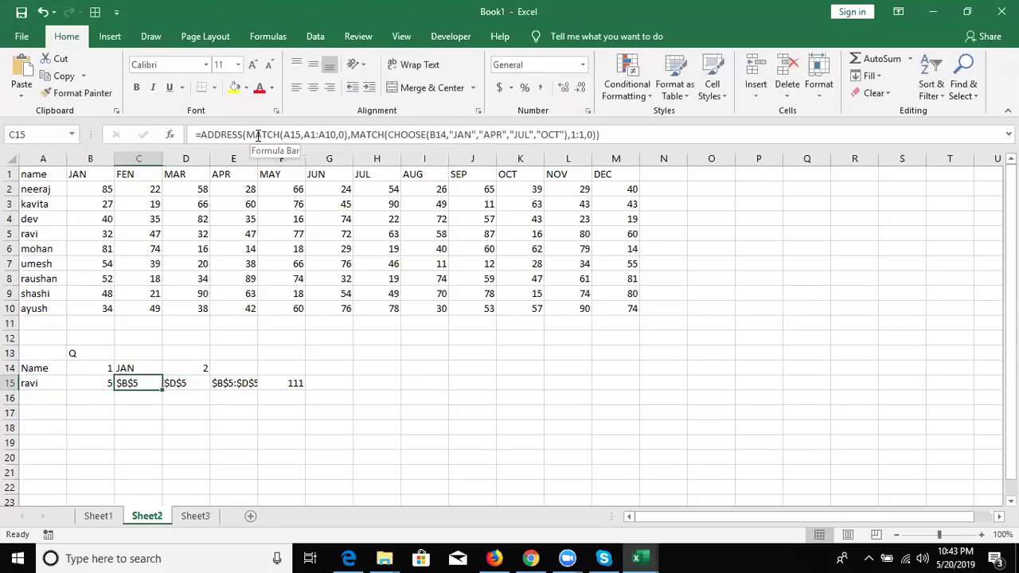
click(206, 365)
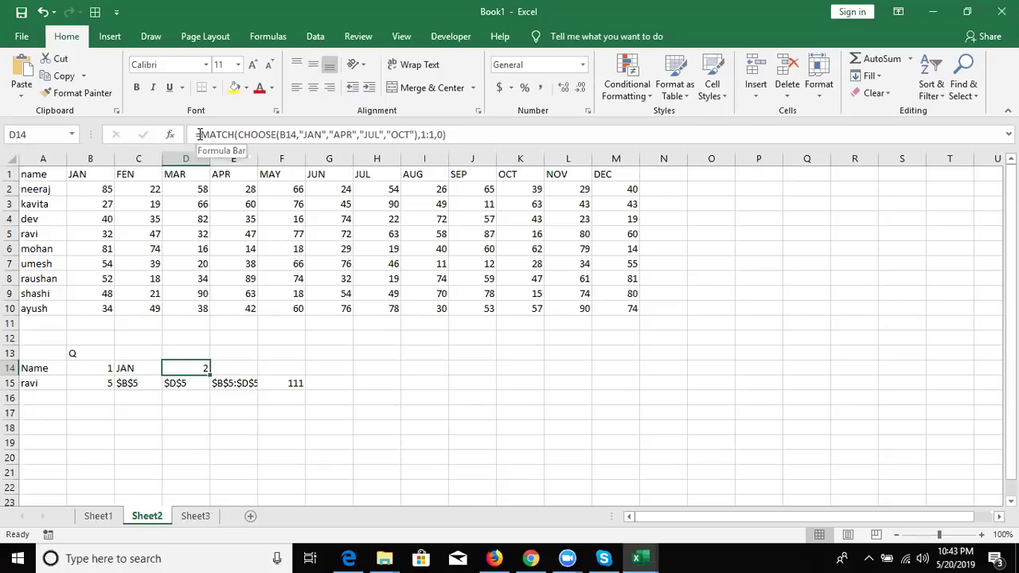
drag(200, 134, 499, 117)
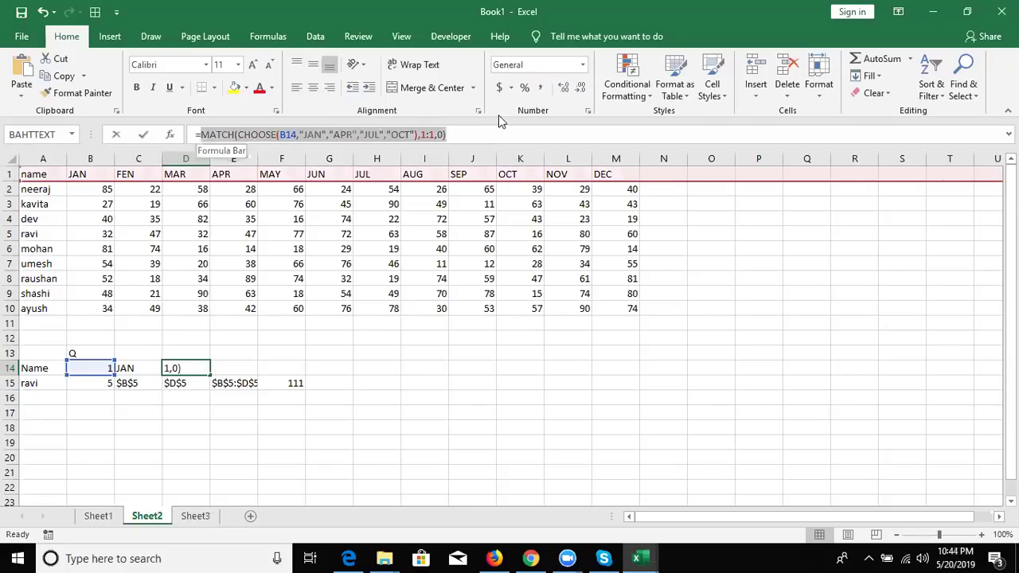
key(Return)
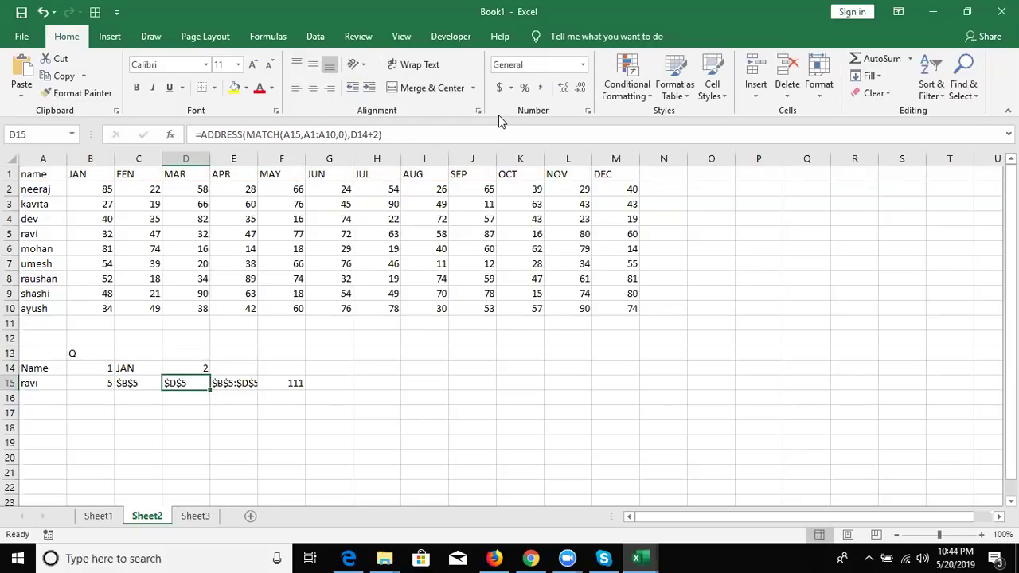
double_click(360, 134)
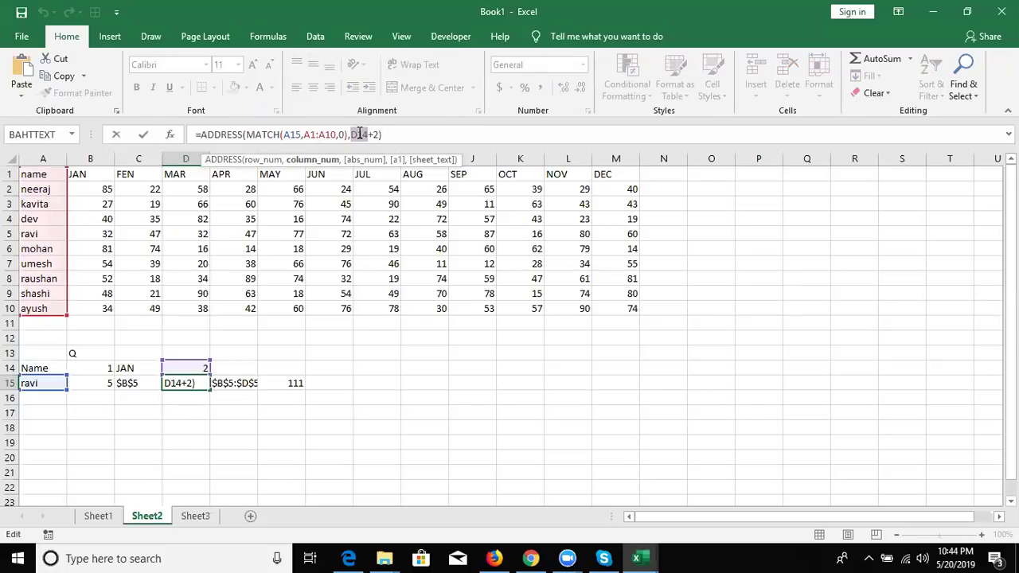
key(Return)
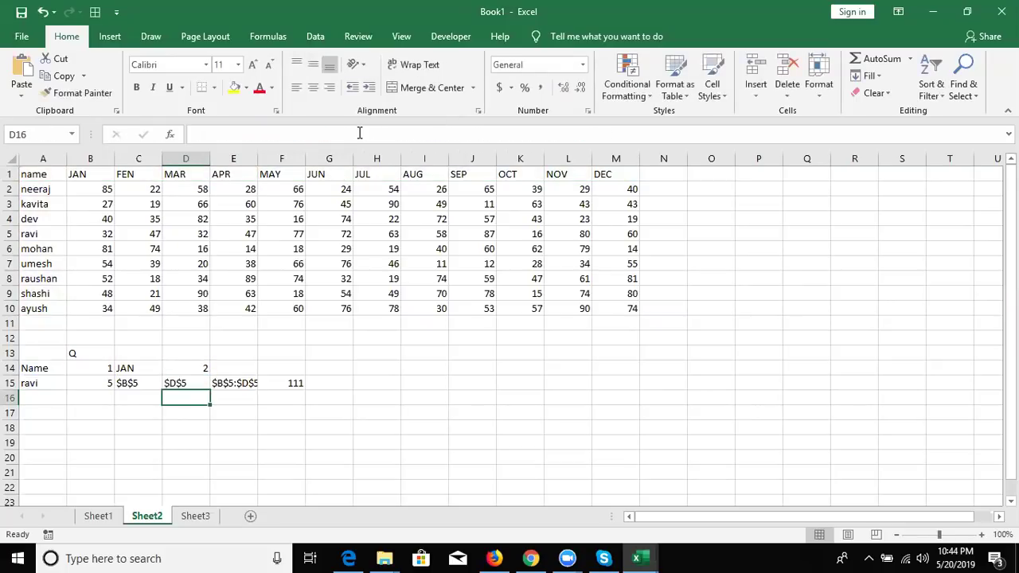
key(Up)
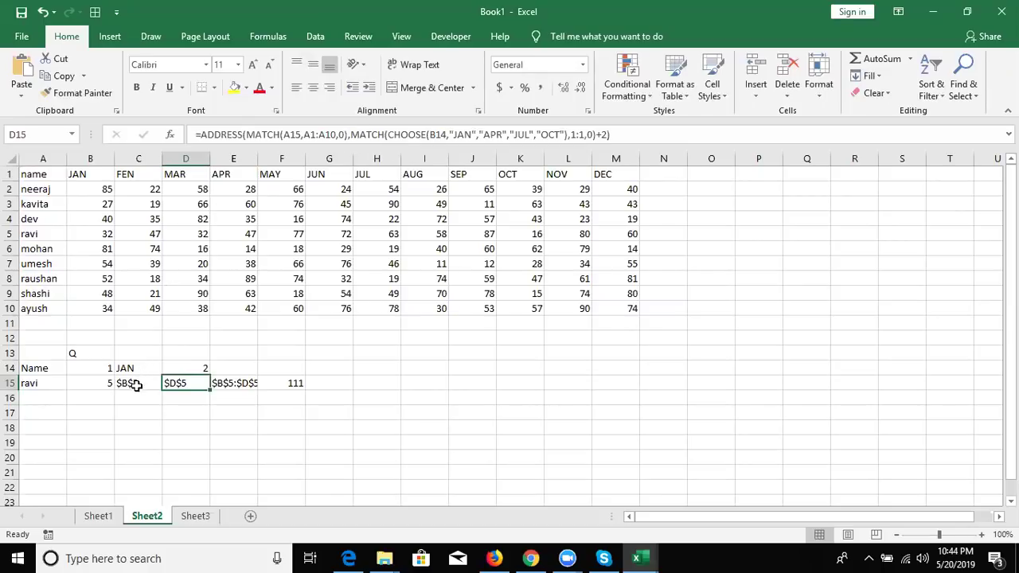
Step: In E15, replace the C15 reference with C15's full ADDRESS formula
click(134, 385)
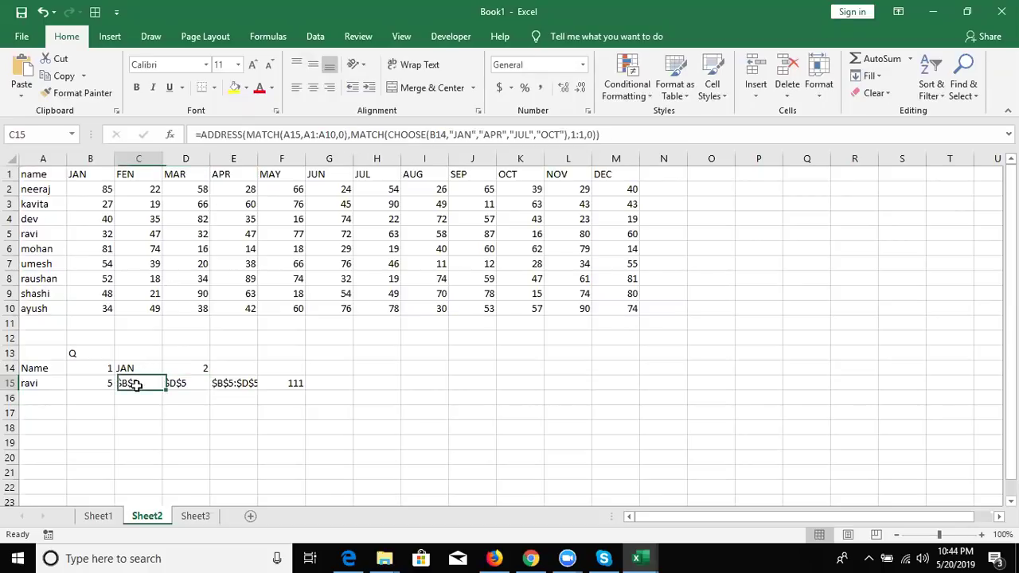
click(201, 135)
drag(201, 135, 624, 133)
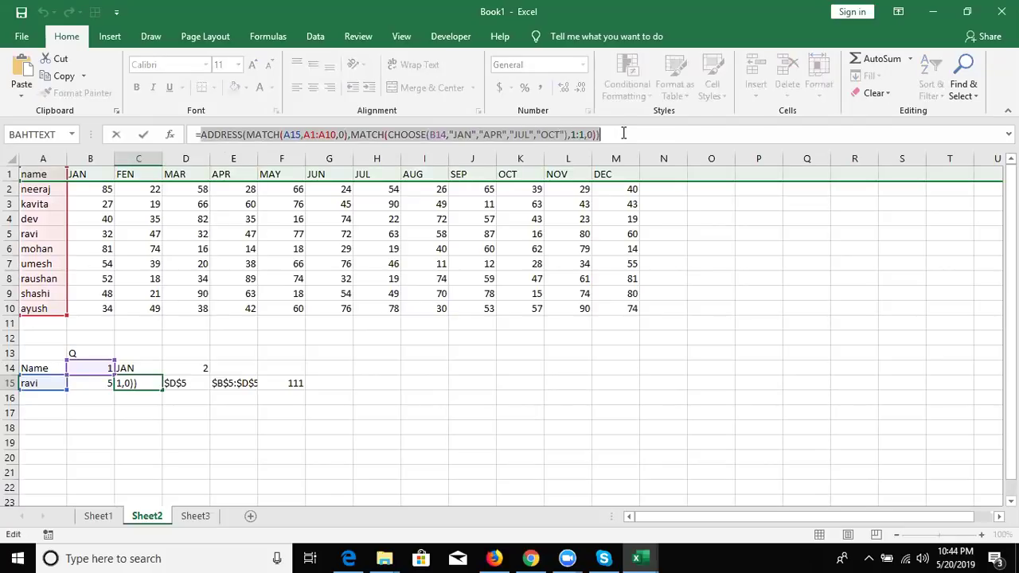
key(Escape)
key(Right)
key(Right)
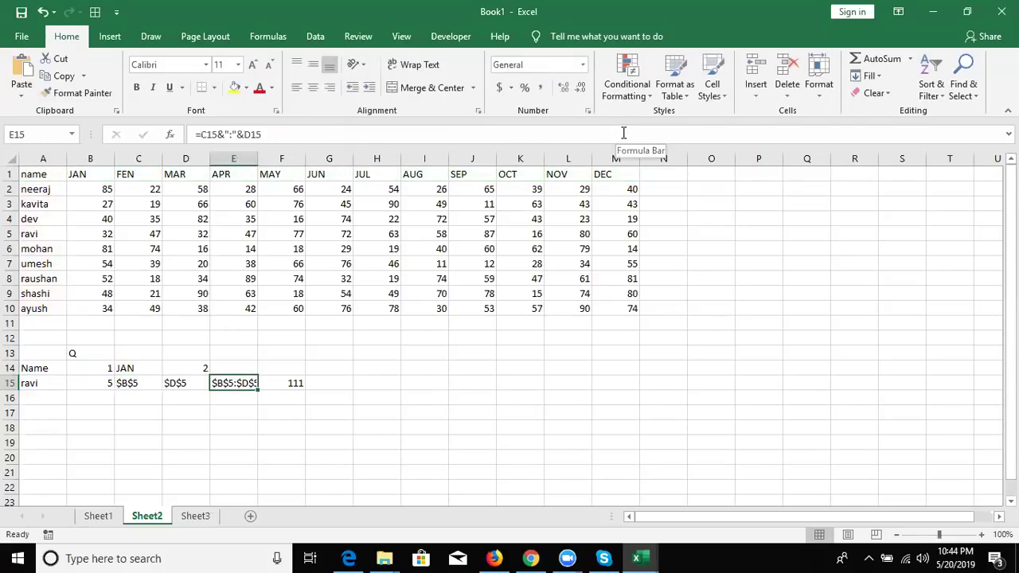
double_click(213, 134)
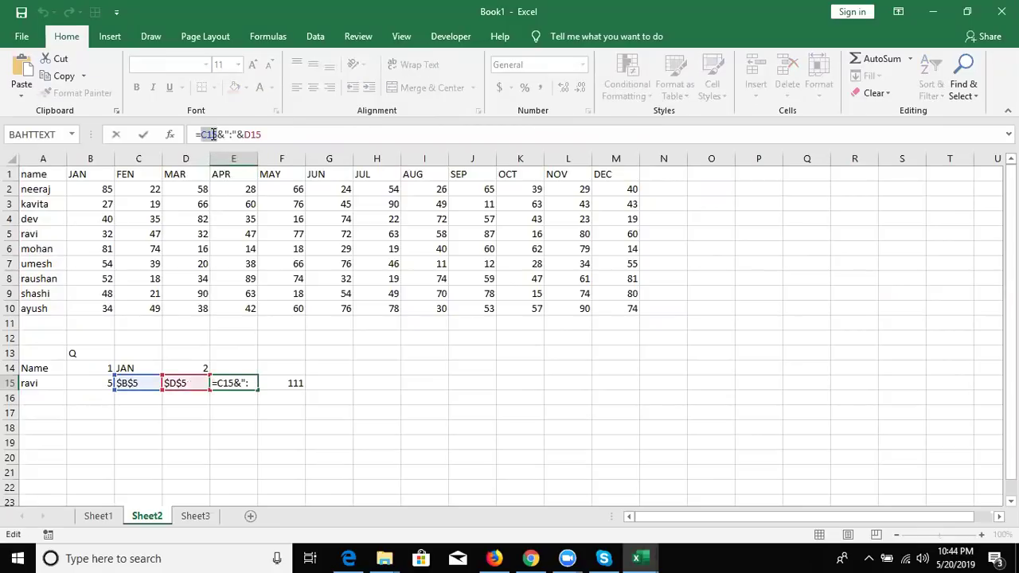
text(ADDRESS(MATCH(A15,A1:A10,0),MATCH(CHOOSE(B14,"JAN","APR","JUL","OCT"),1:1,0)))
key(ctrl+Return)
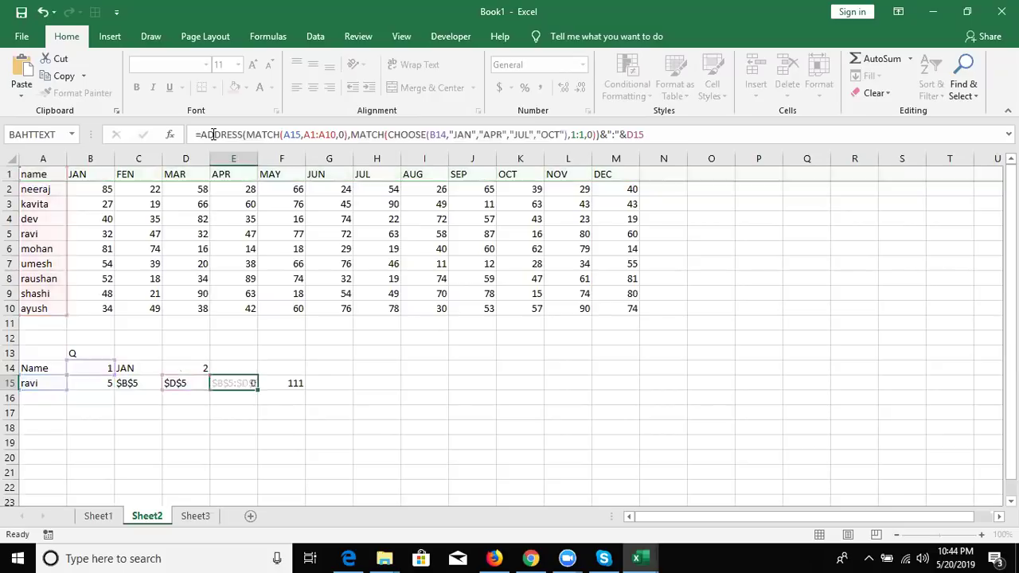
Step: Replace the D15 reference at the end of E15's formula with D15's ADDRESS formula, keeping $B$5:$D$5
key(Left)
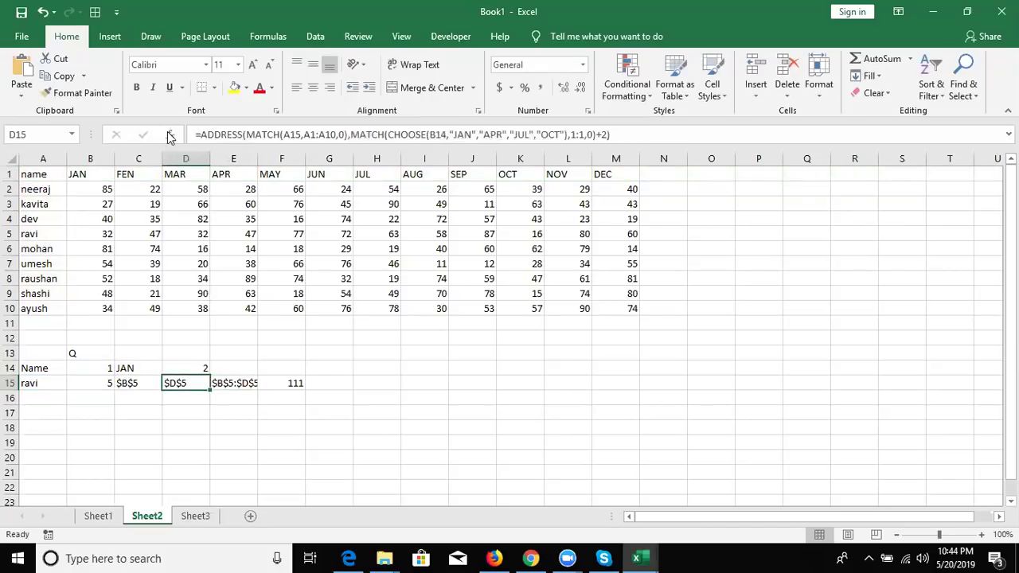
drag(199, 133, 632, 132)
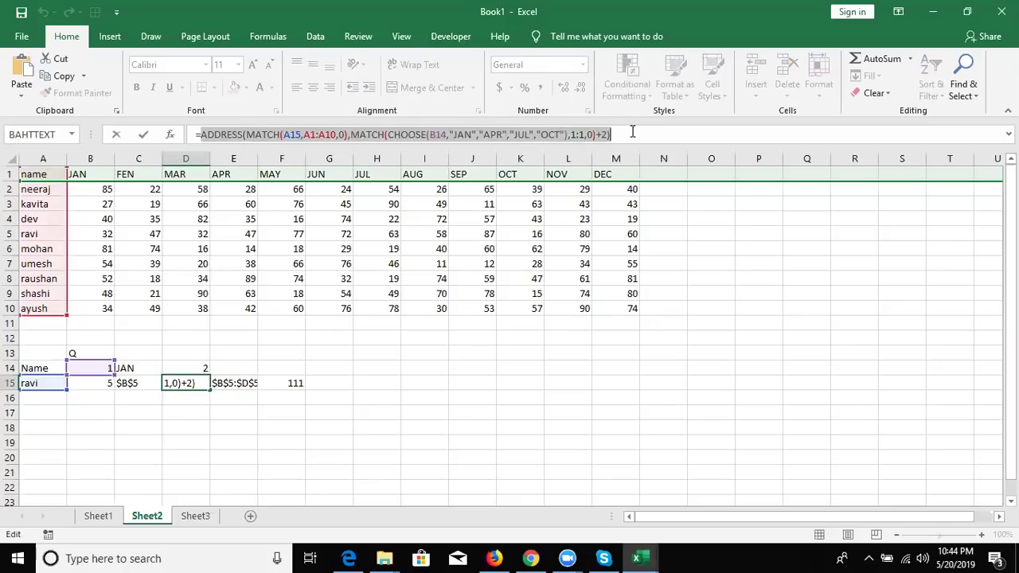
key(Escape)
key(Right)
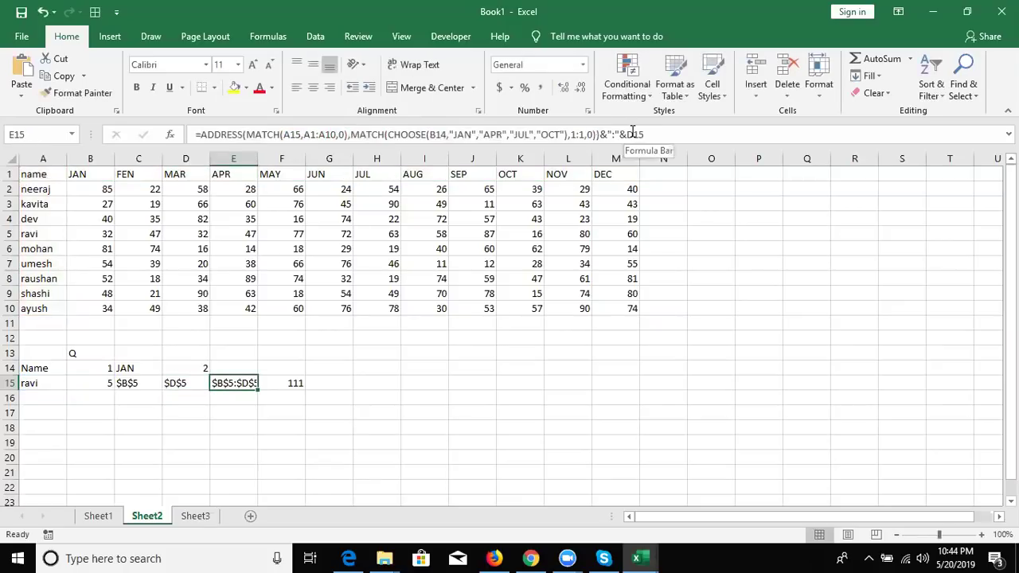
click(630, 133)
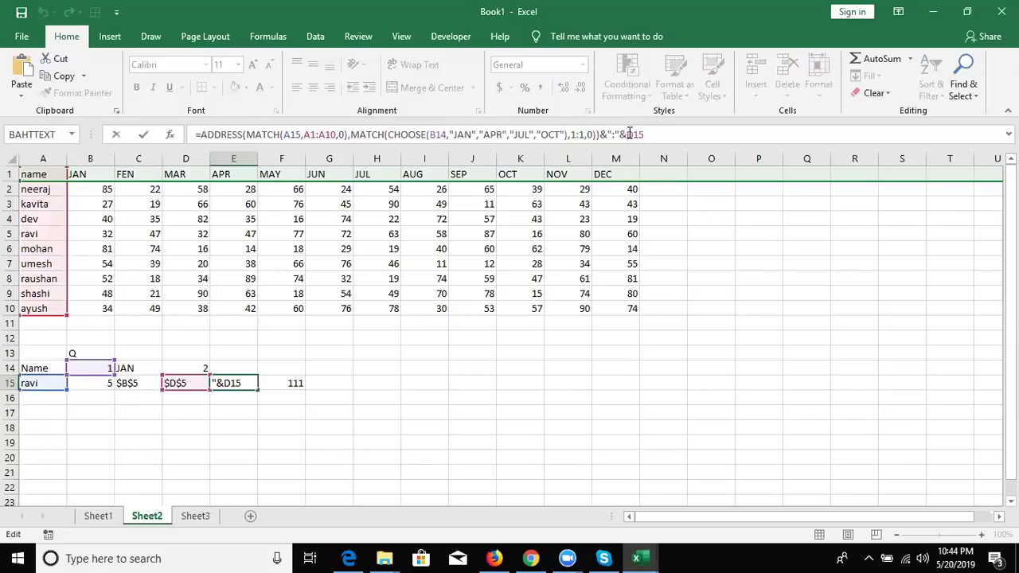
double_click(630, 134)
key(ctrl+v)
key(Return)
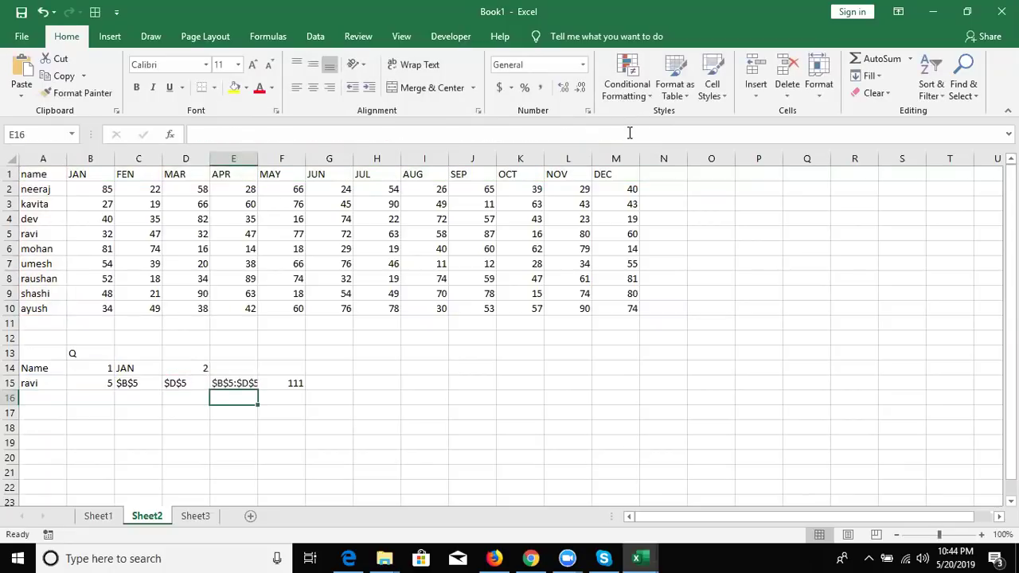
key(Up)
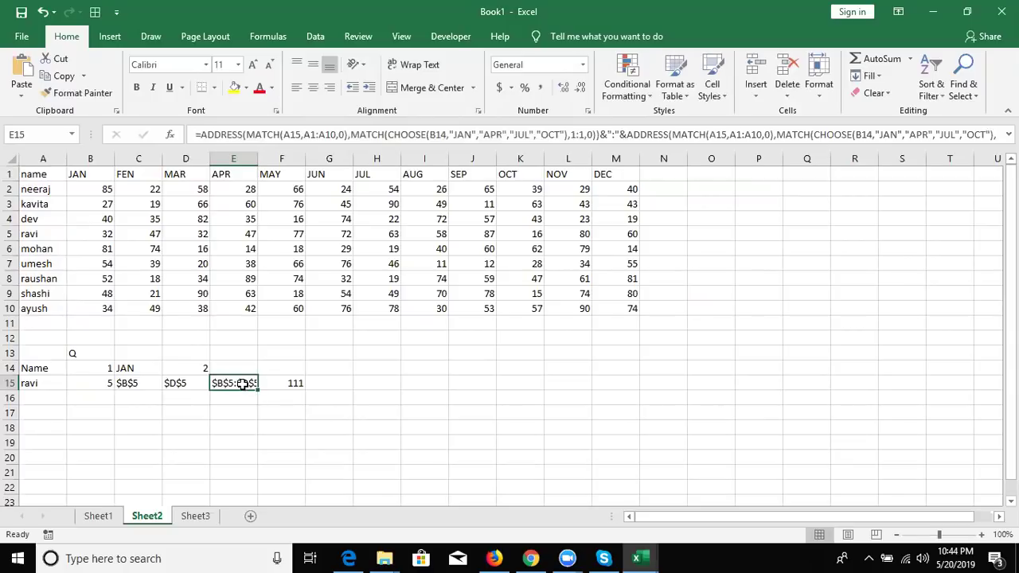
Step: Replace the E15 reference in F15's INDIRECT with E15's full ADDRESS formula, still giving 111
double_click(243, 384)
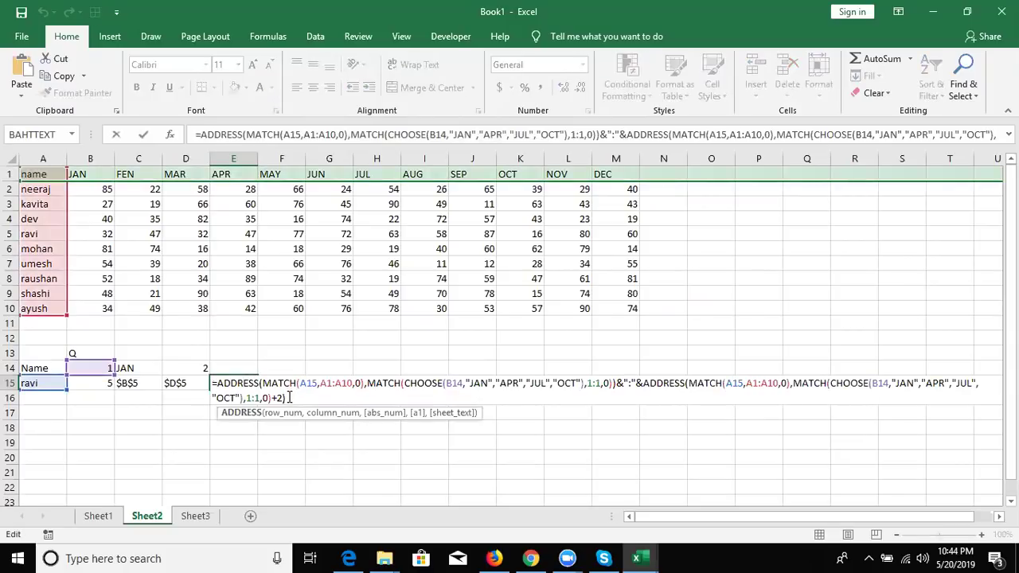
drag(290, 397, 215, 381)
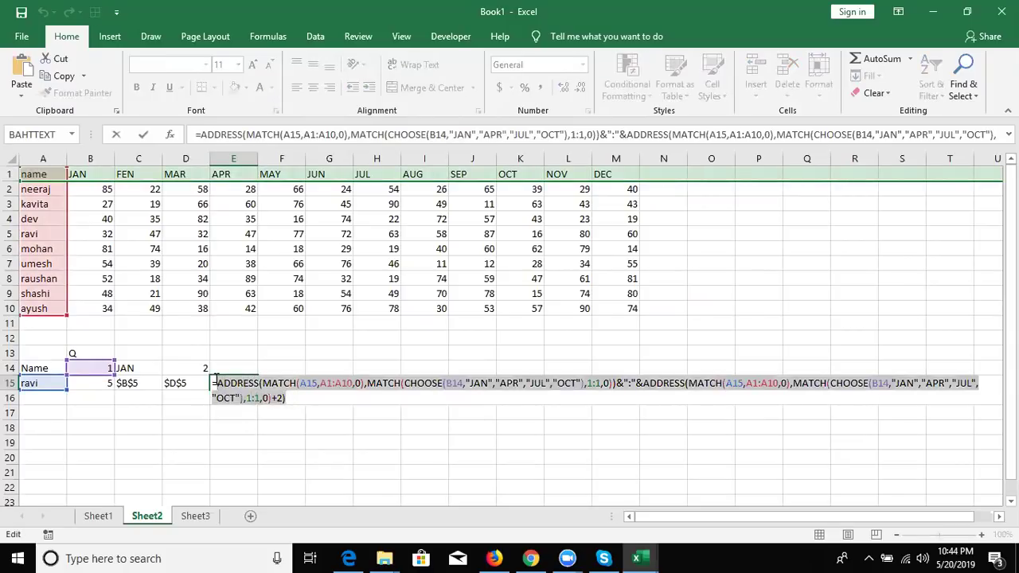
key(ctrl+c)
key(Escape)
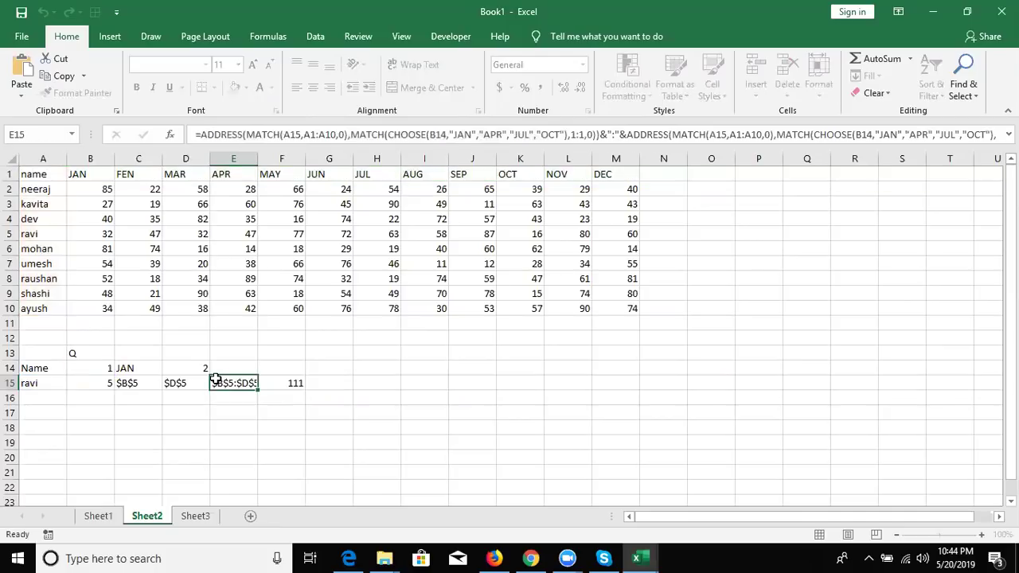
key(Right)
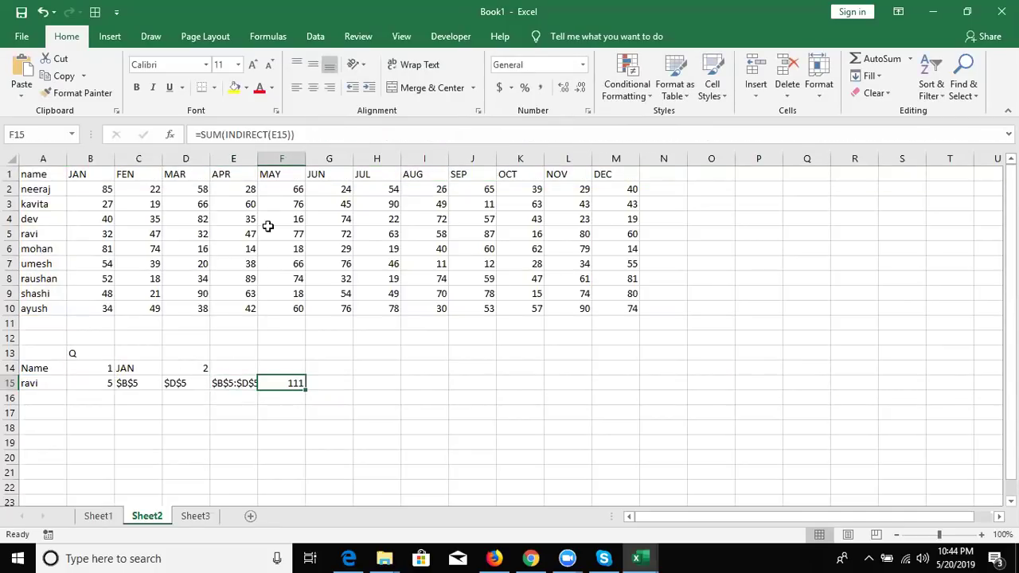
click(278, 134)
double_click(278, 134)
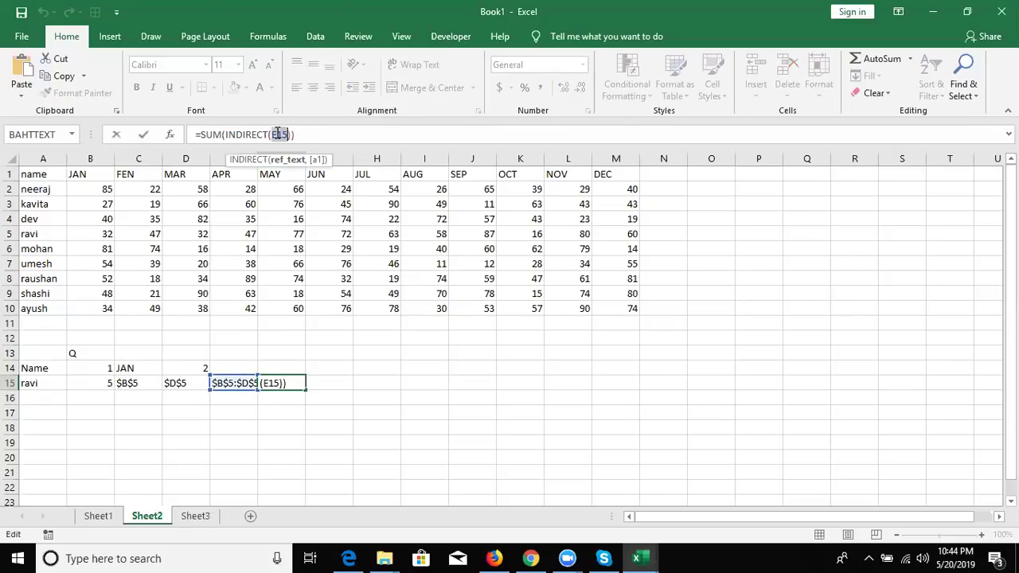
key(ctrl+v)
key(Return)
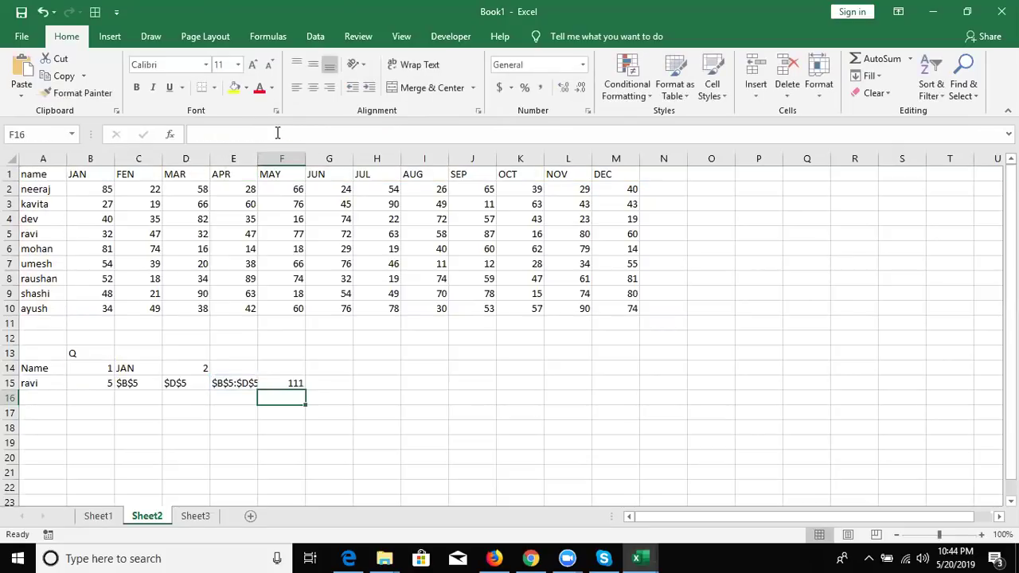
Step: Clear the helper cells B15:E15
key(Up)
key(Left)
key(shift+Left)
key(shift+Left)
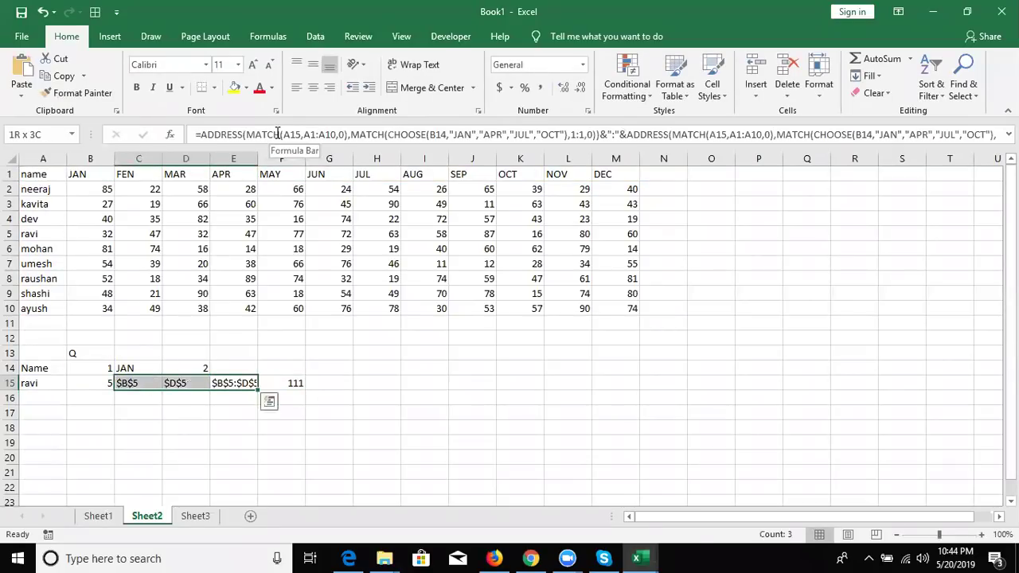
key(shift+Left)
key(F2)
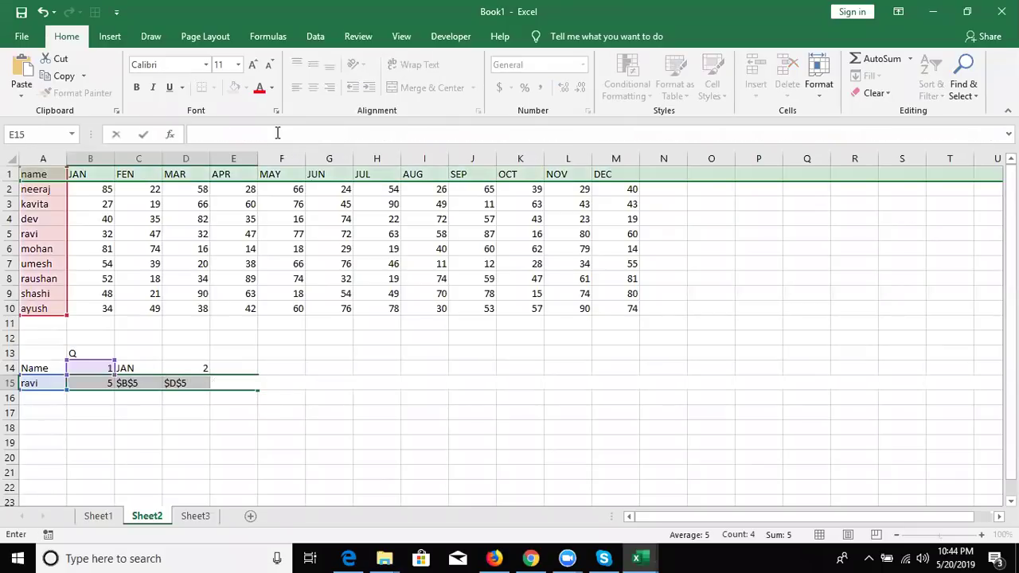
key(Escape)
key(BackSpace)
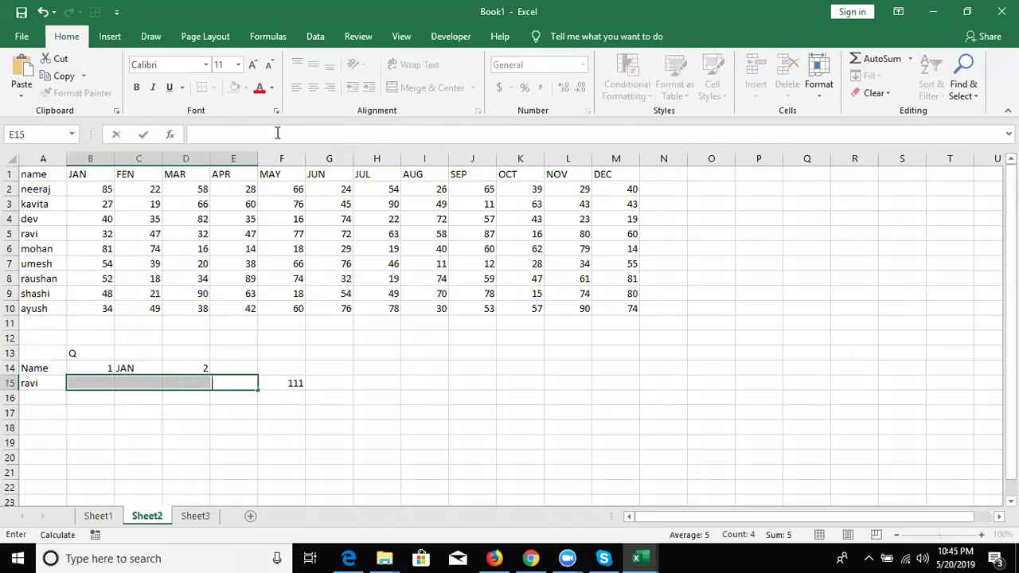
key(Up)
Step: Clear JAN and 2 from helper cells C14:D14
key(Left)
key(Left)
key(Left)
key(Up)
key(Right)
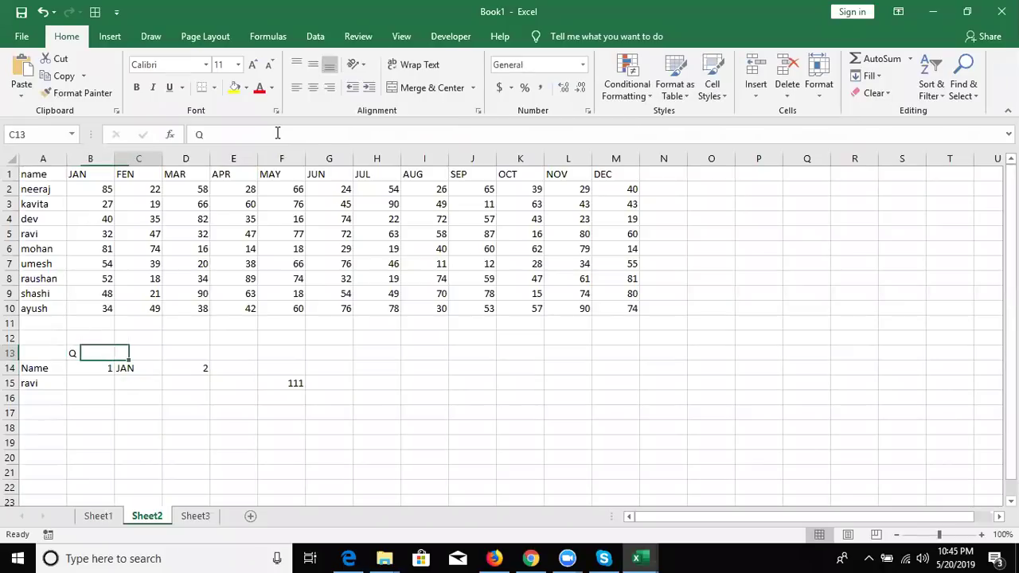
key(Down)
key(shift+Right)
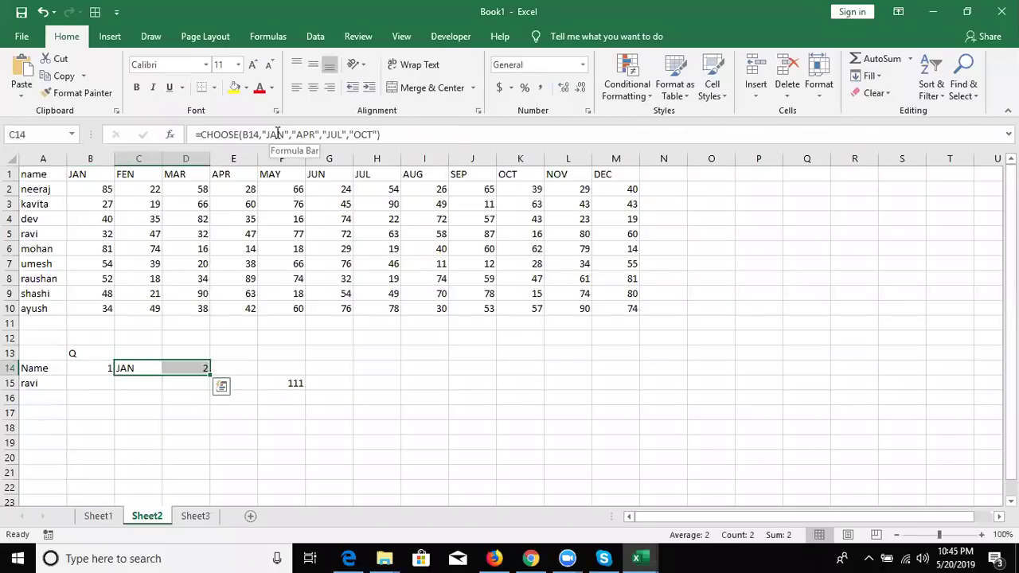
key(Delete)
Step: Move the combined SUM(INDIRECT(ADDRESS…)) formula from F15 into B15
key(Right)
key(Right)
key(Right)
key(Down)
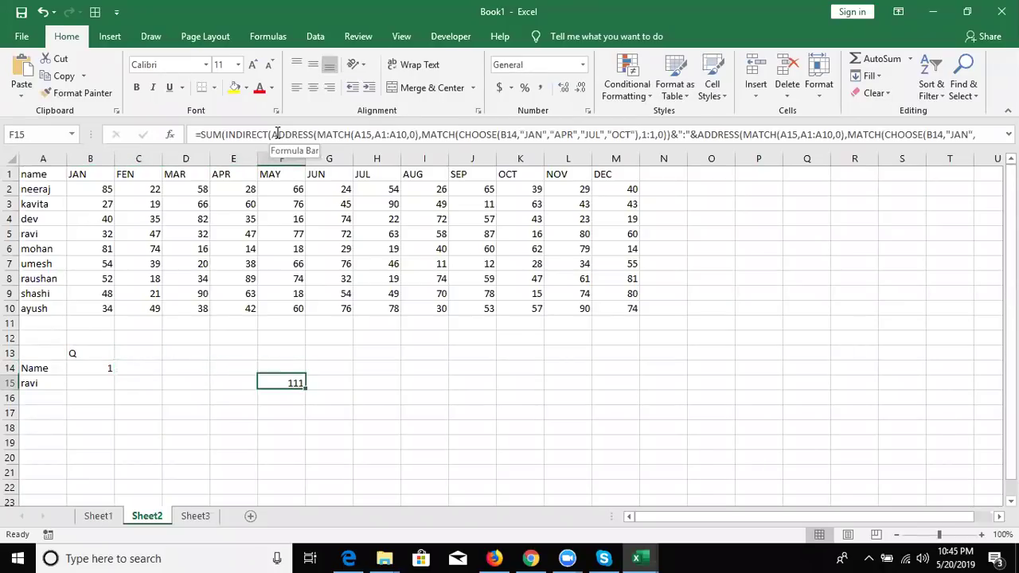
key(ctrl+x)
key(Left)
key(Left)
key(Left)
key(Left)
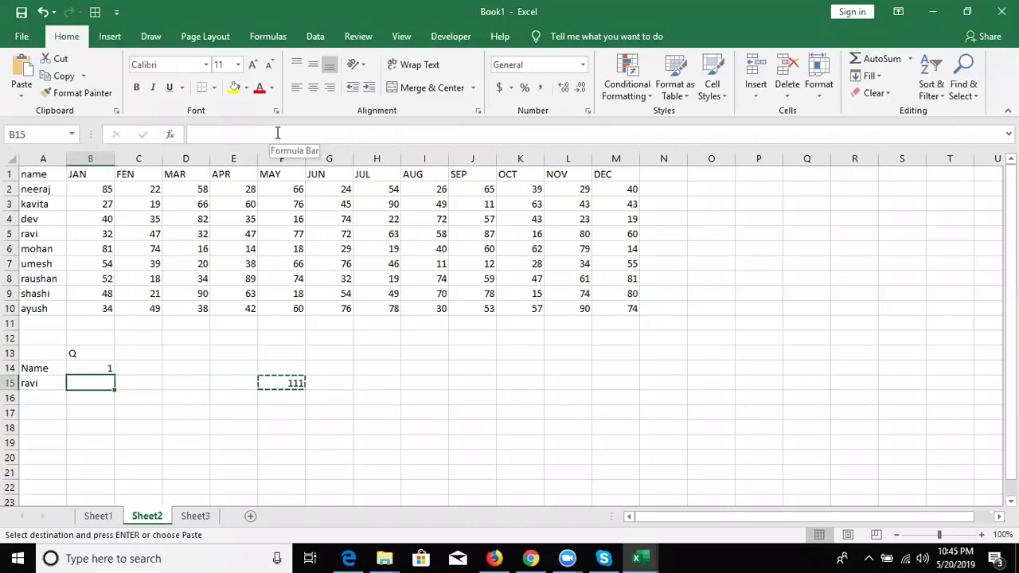
key(Return)
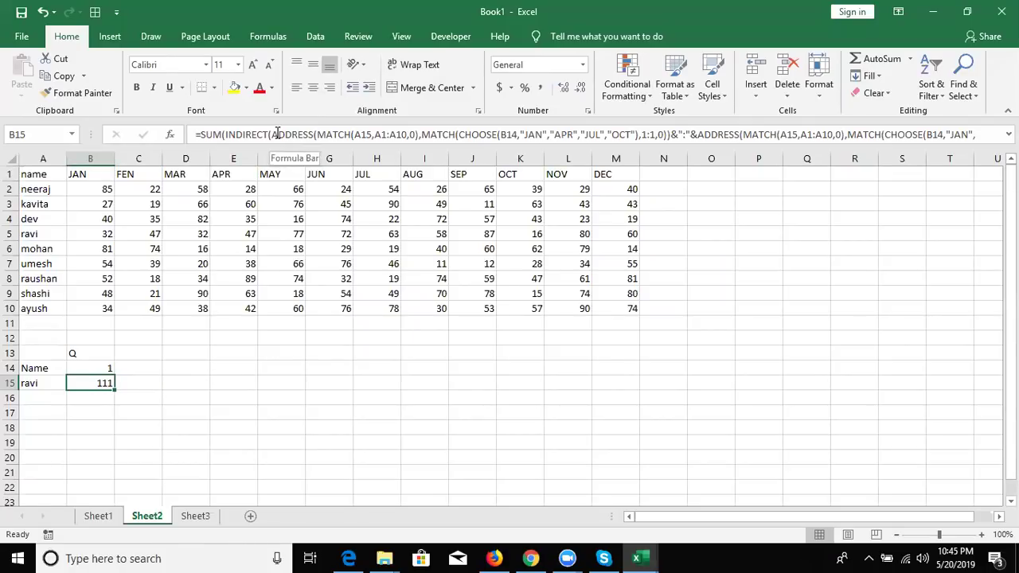
Step: On Sheet1, enter =ROW() in B8 so it shows 8
click(114, 516)
click(262, 325)
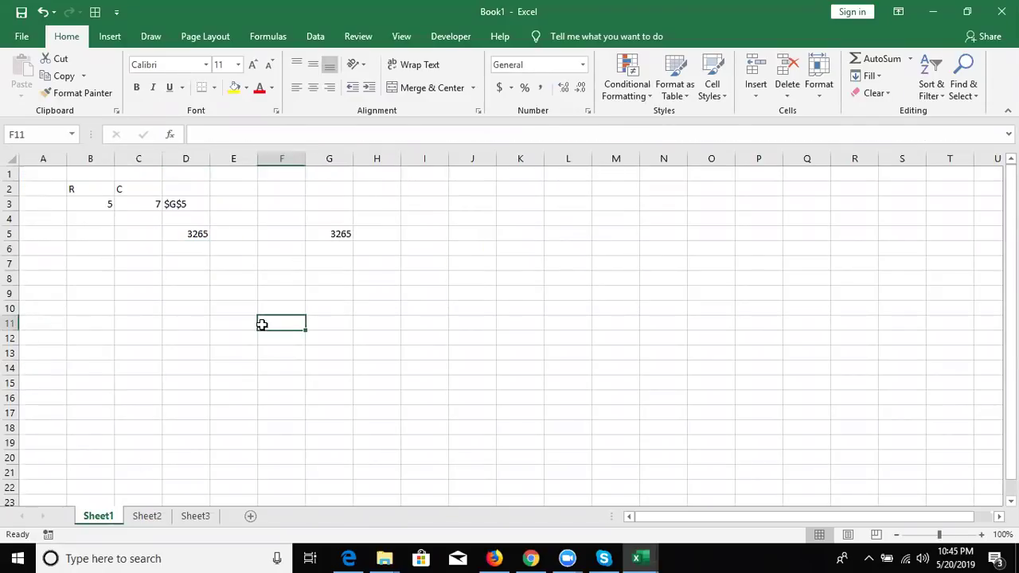
click(185, 278)
click(71, 274)
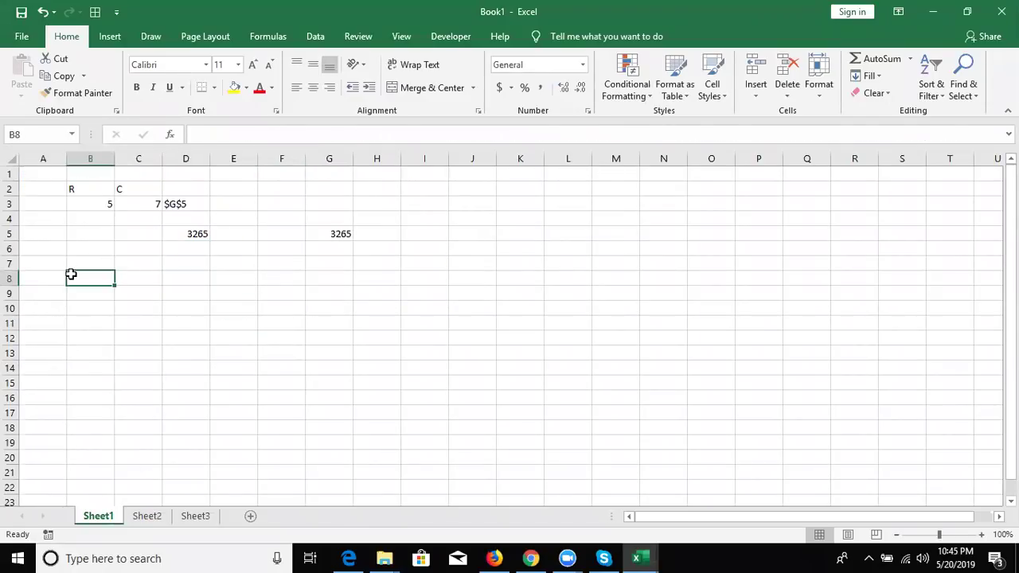
text(ro)
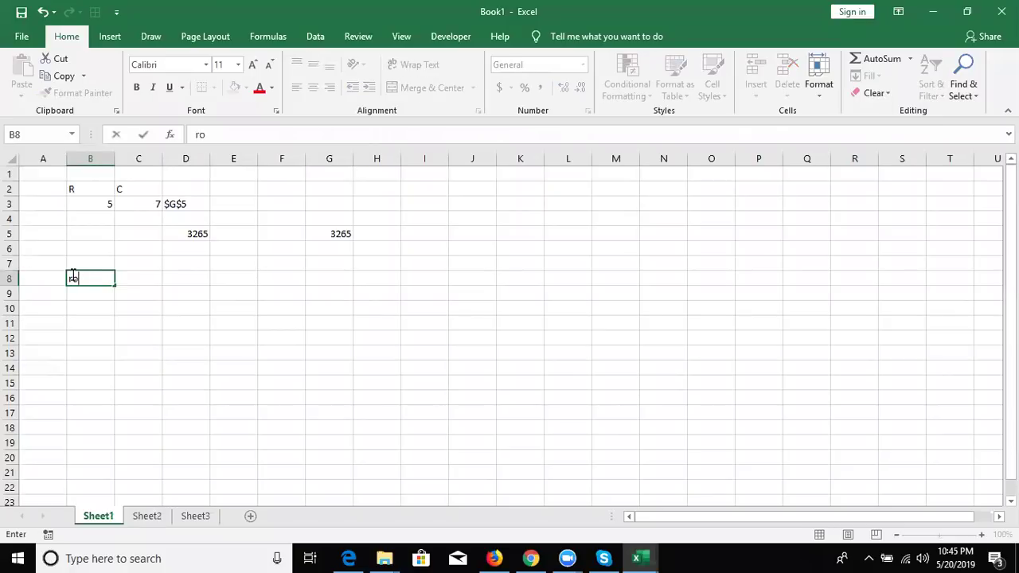
key(BackSpace)
key(BackSpace)
text(=)
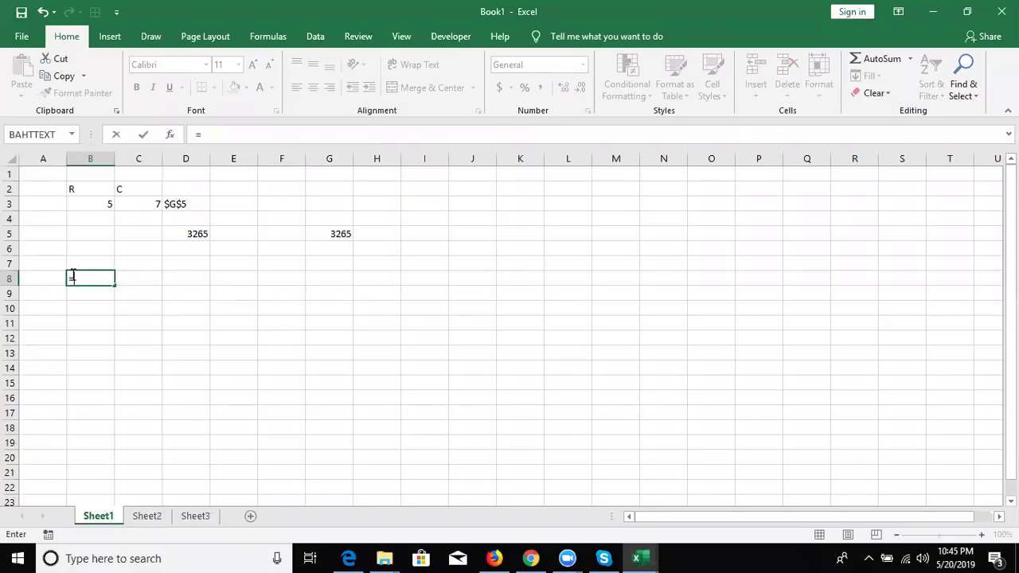
text(row)
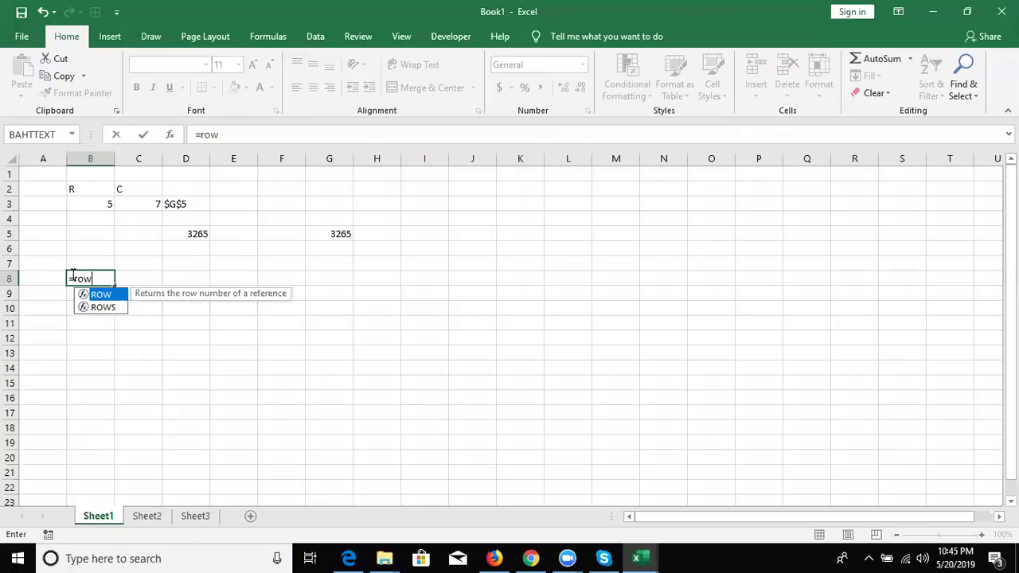
key(Tab)
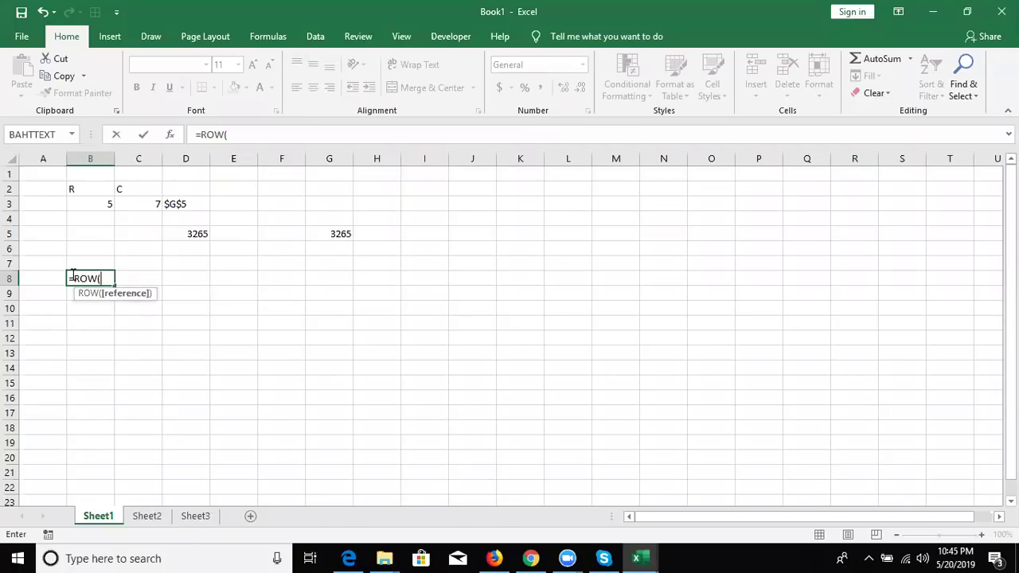
text())
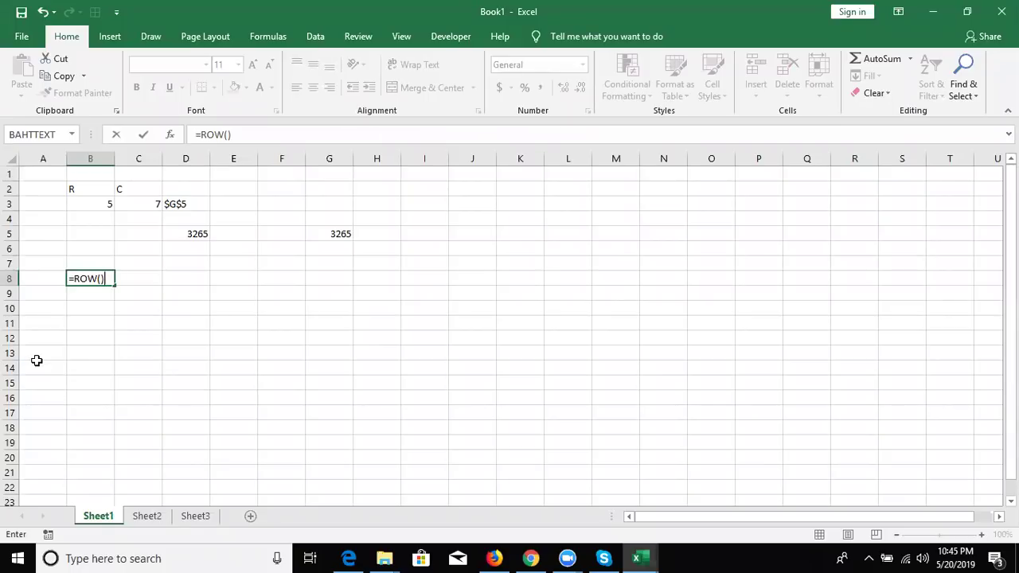
key(Return)
Step: Enter =ROW(E7) in C8 so it returns 7
key(Up)
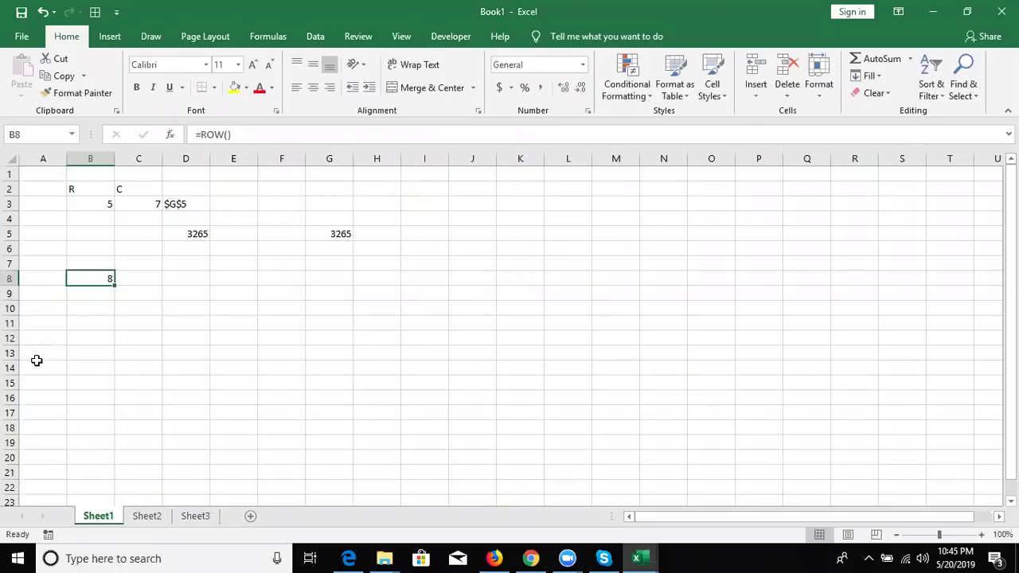
key(Right)
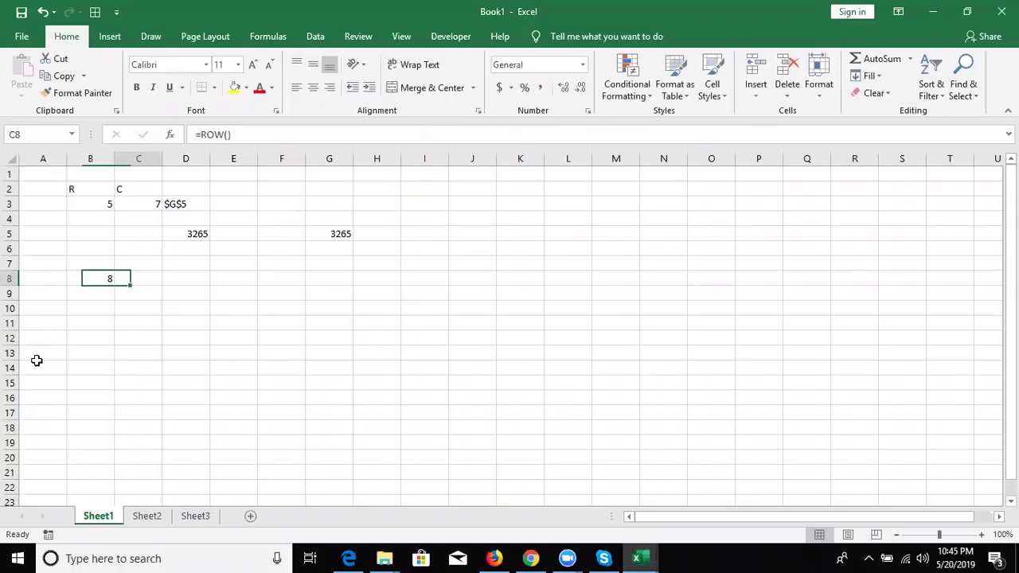
text(=ro)
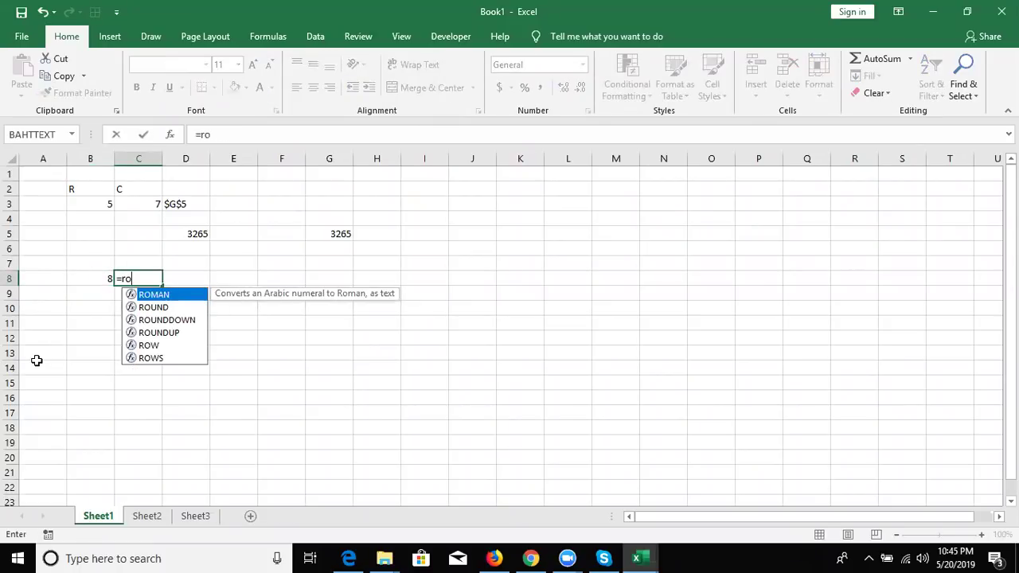
text(w)
key(Tab)
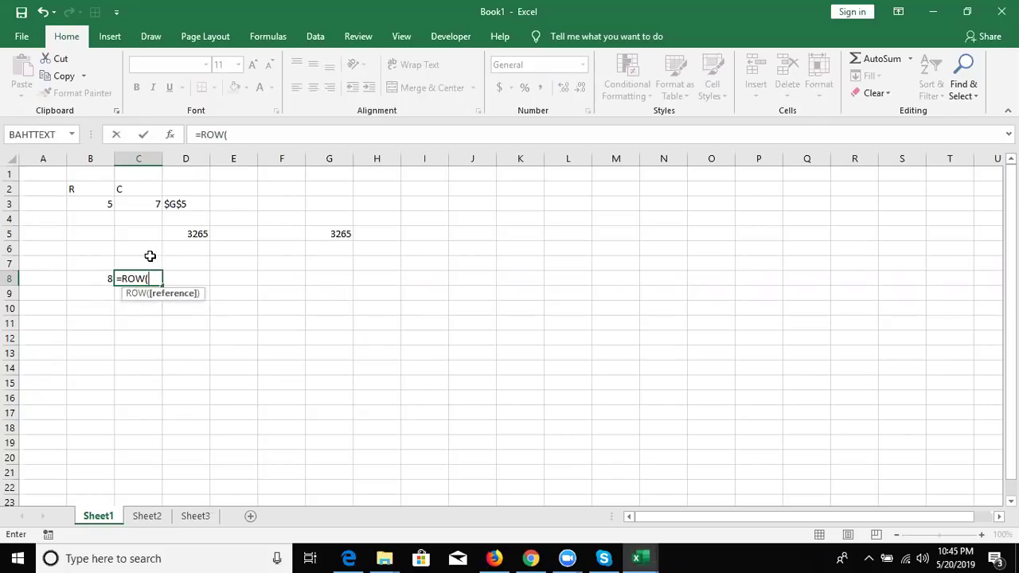
click(238, 260)
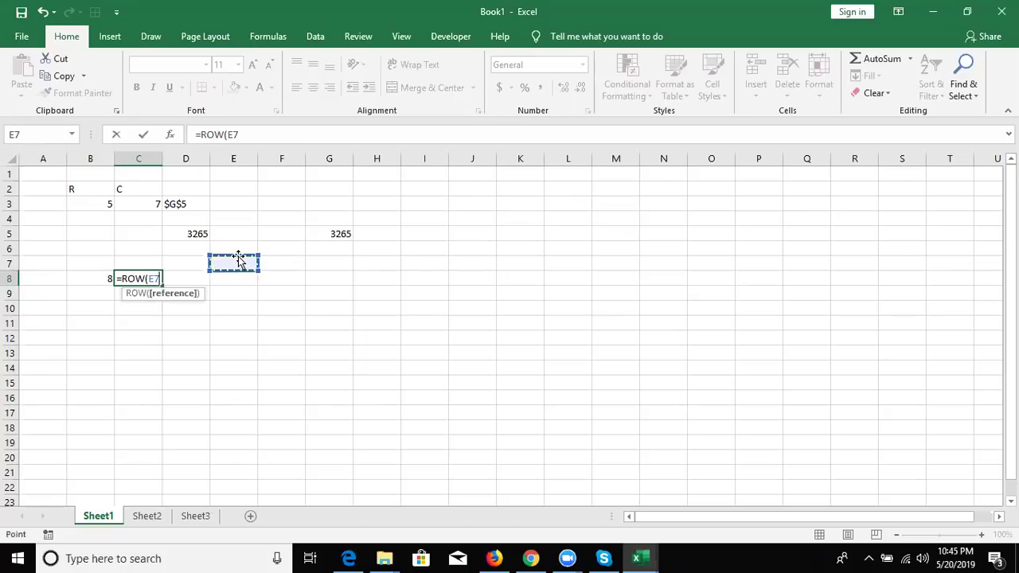
text())
key(Return)
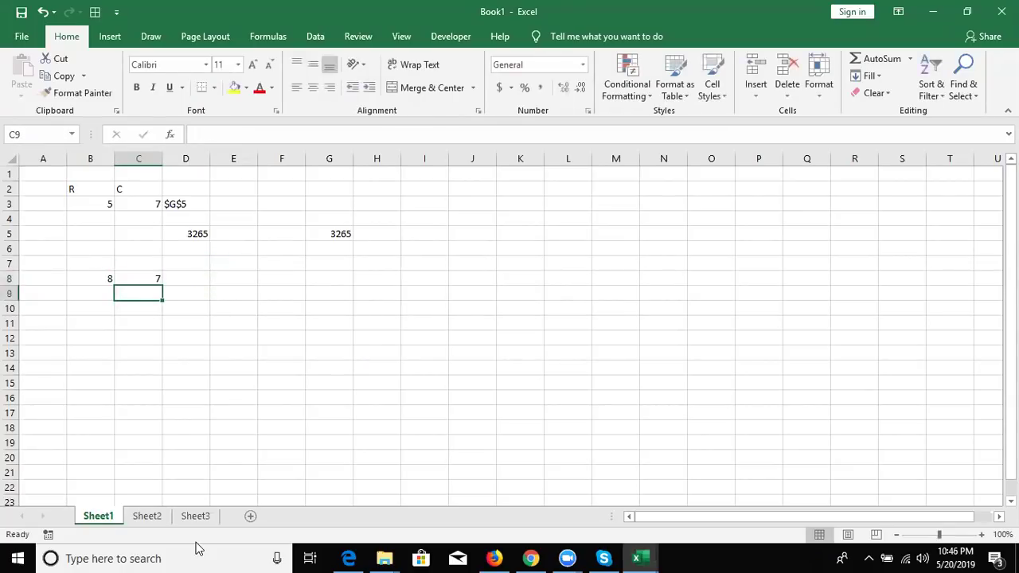
Step: On Sheet3, number A1:A20 with 1–20, then delete rows 6–13
click(193, 516)
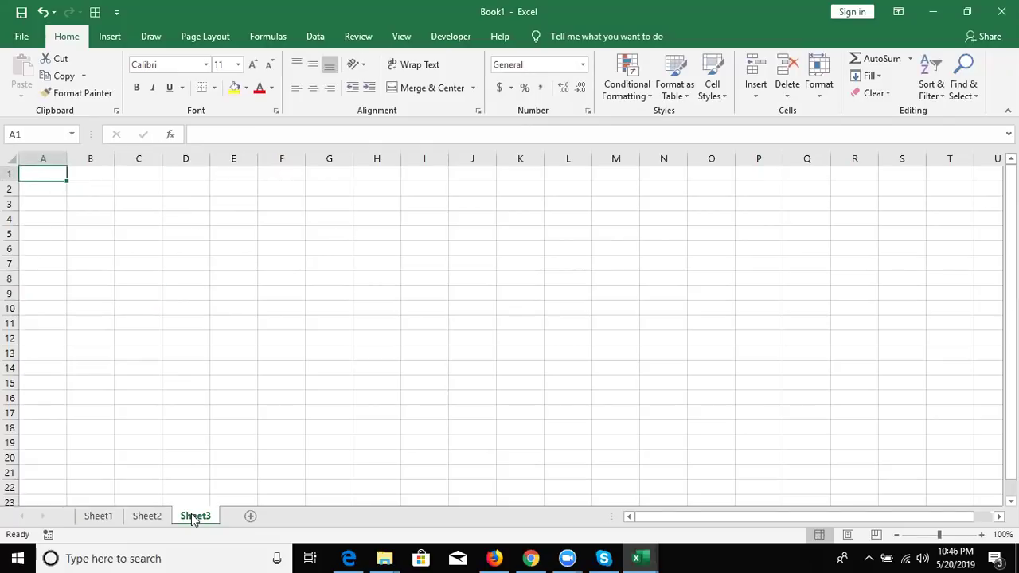
text(1)
key(Return)
text(2)
key(Return)
key(Up)
key(Up)
key(shift+Down)
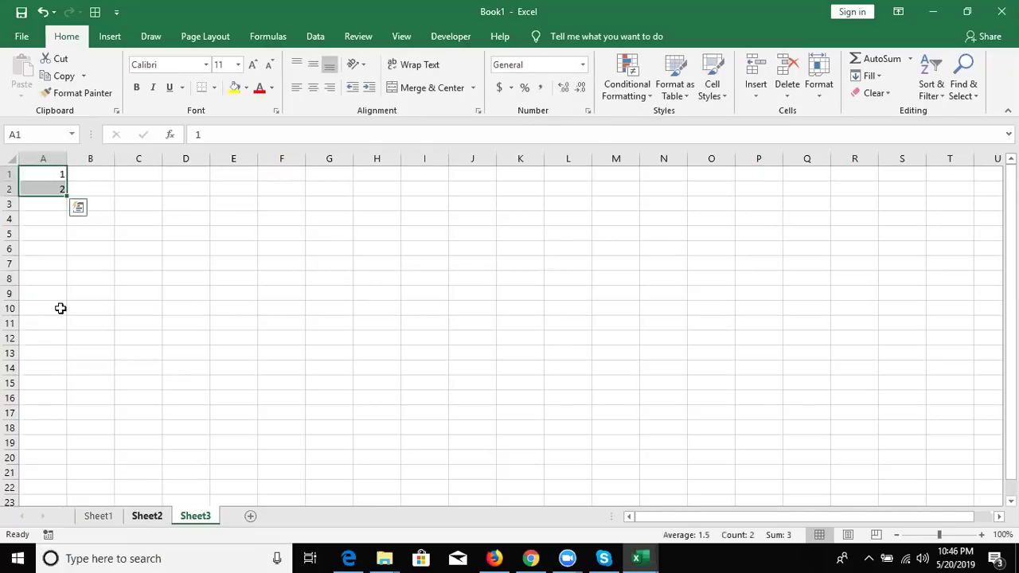
drag(70, 193, 36, 457)
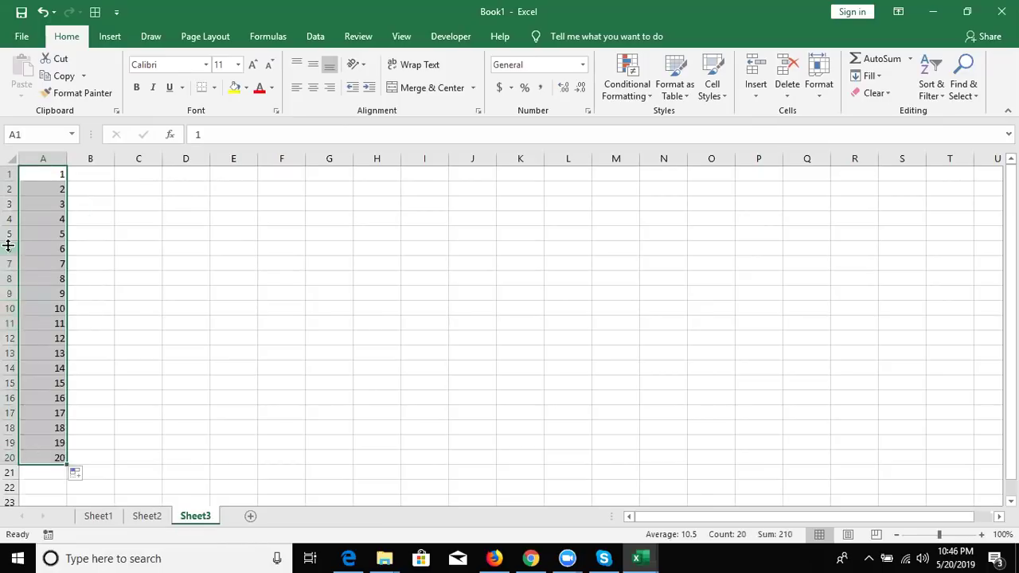
drag(11, 249, 6, 348)
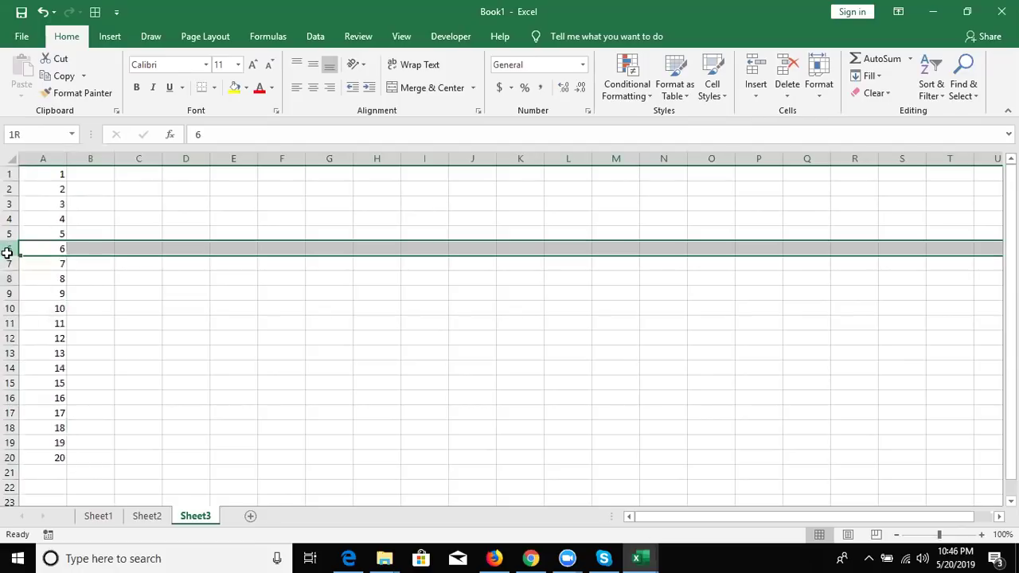
key(ctrl+minus)
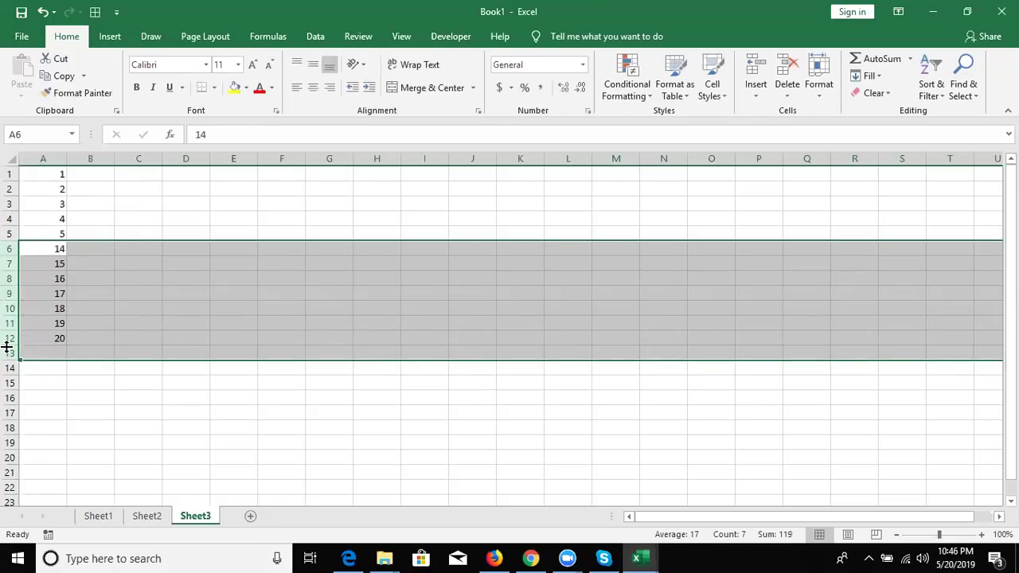
Step: Fill =ROW() from A1 down to A20, then delete rows 8–15 to keep numbering gap-free
key(ctrl+Home)
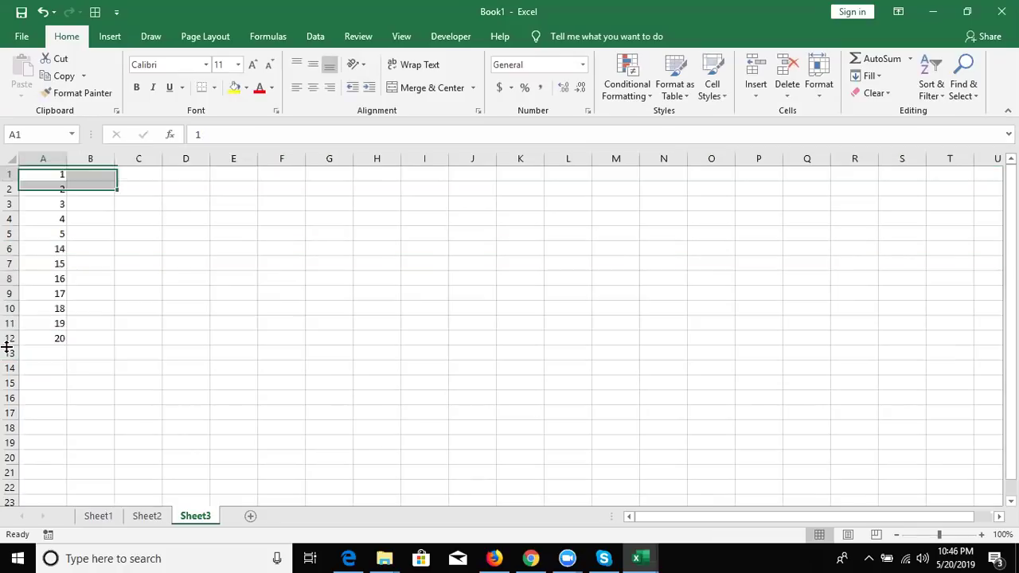
text(=row)
key(Tab)
text())
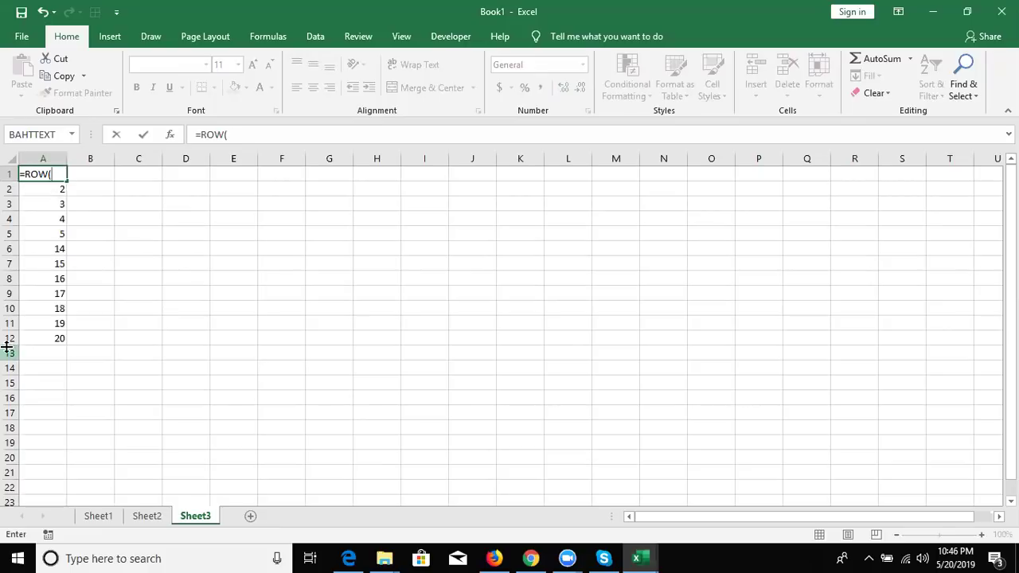
key(Return)
key(Up)
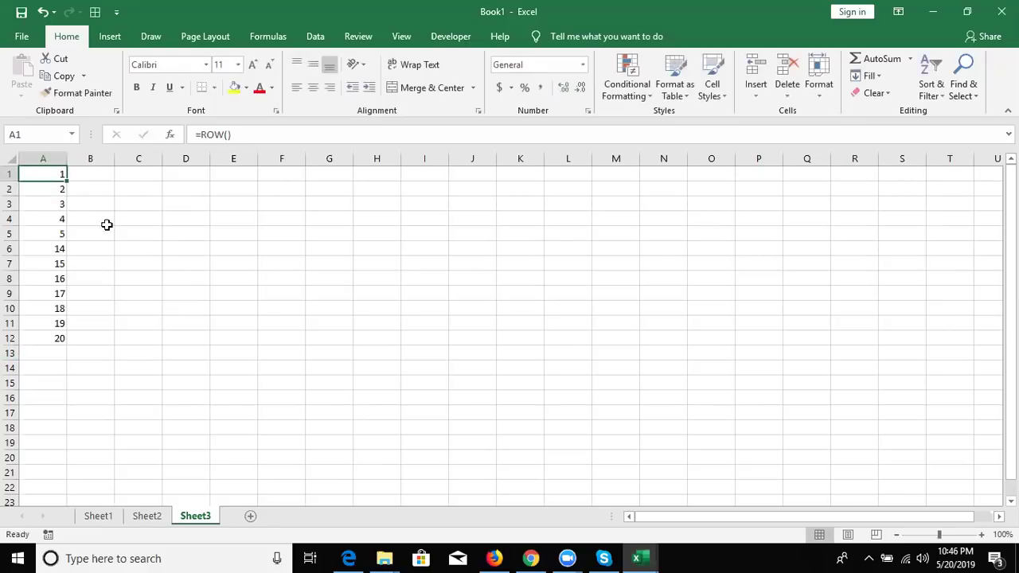
double_click(67, 182)
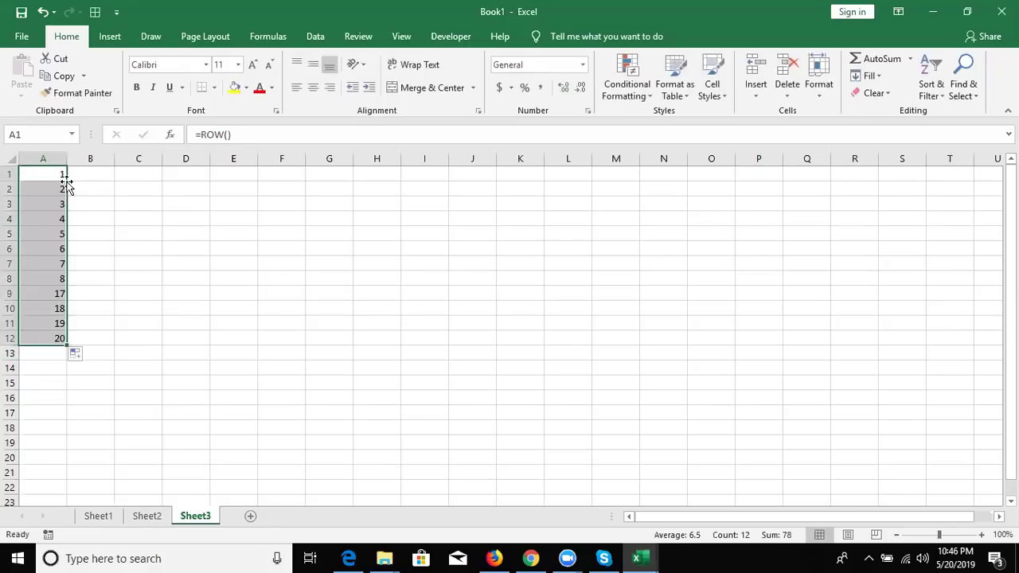
drag(67, 345, 67, 461)
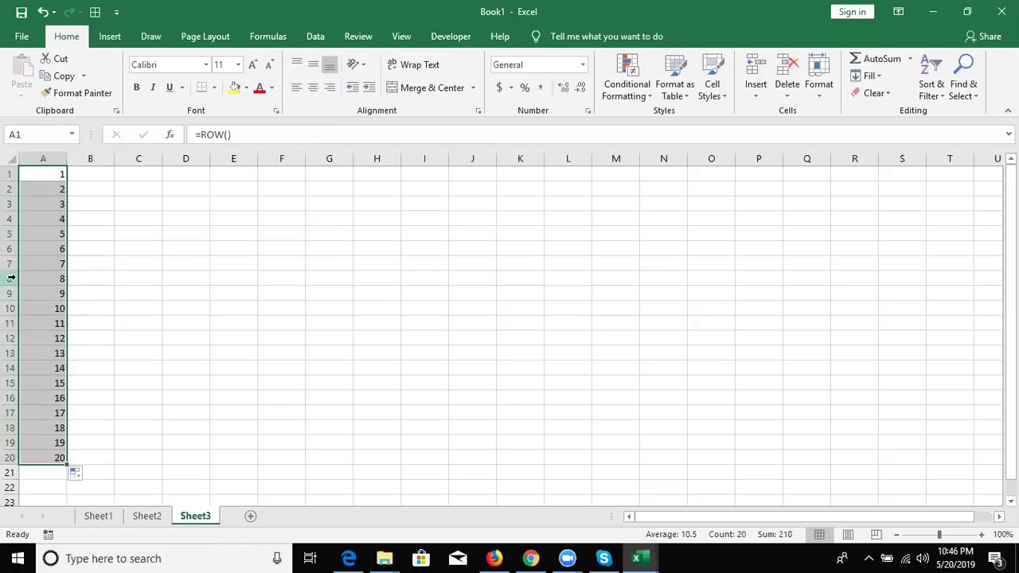
drag(8, 278, 7, 377)
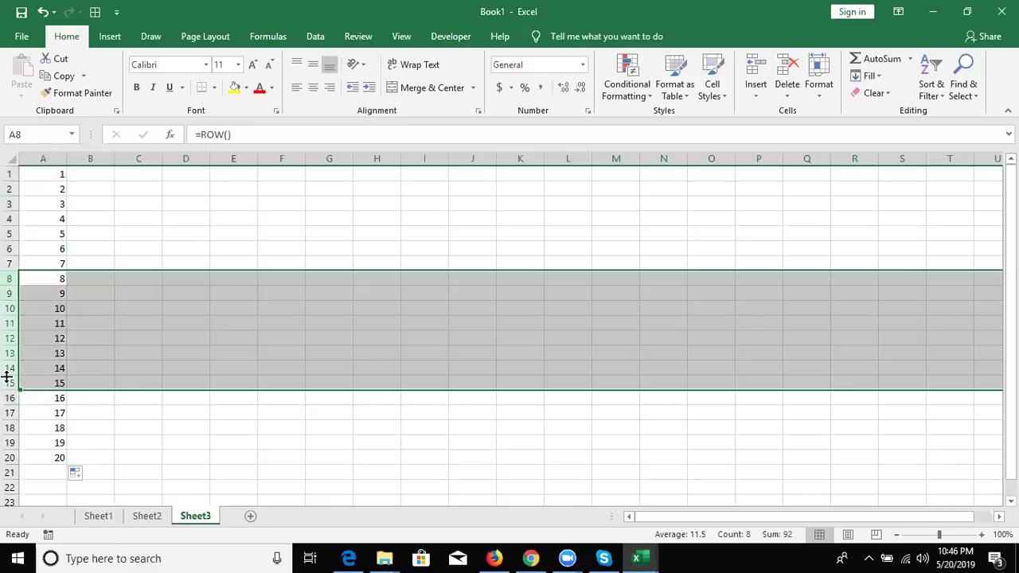
key(ctrl+minus)
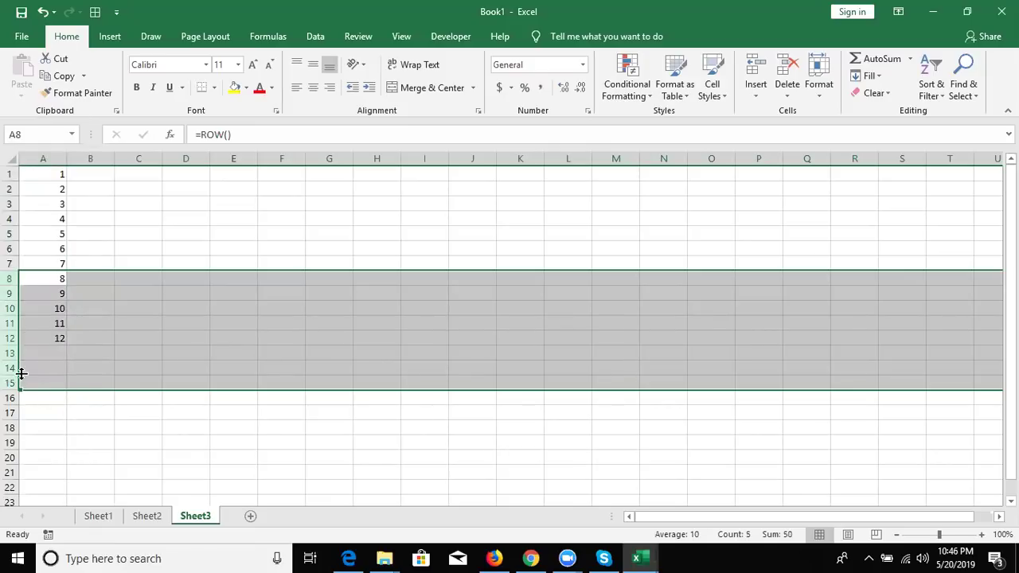
Step: Label E10 'sr' and enter =ROW() in E11
click(232, 314)
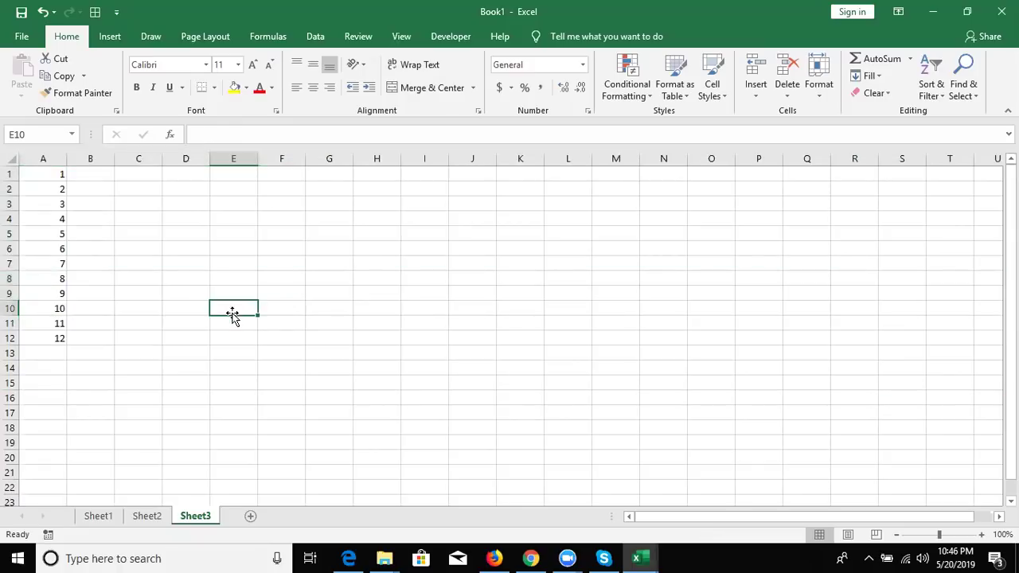
text(sr)
key(Return)
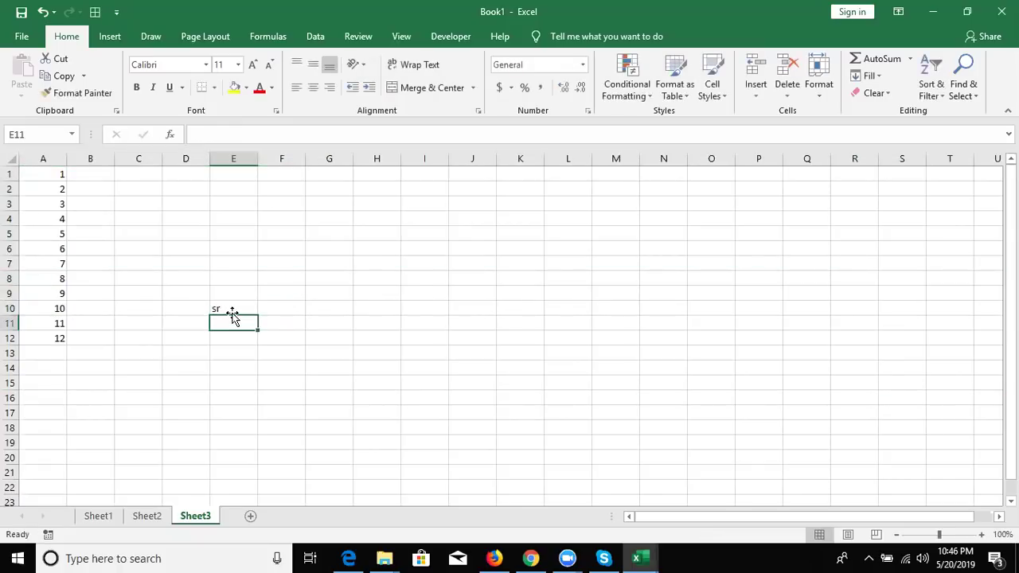
text(=row)
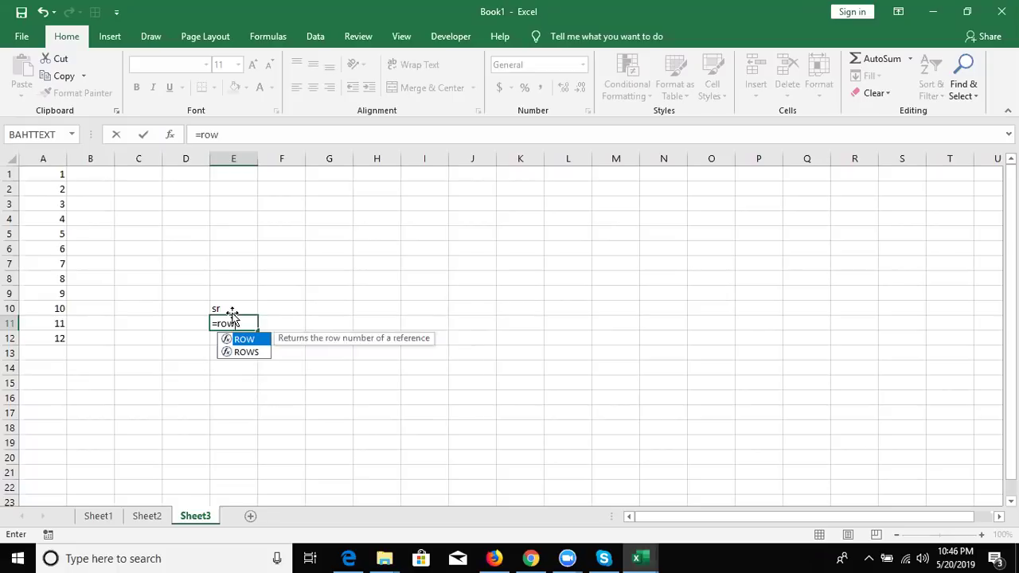
key(Tab)
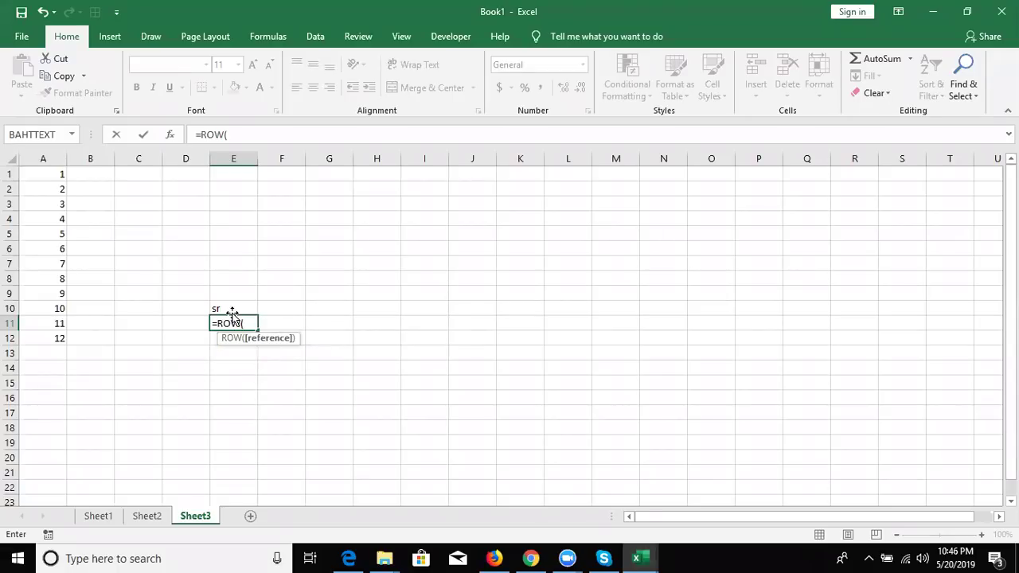
text())
key(Return)
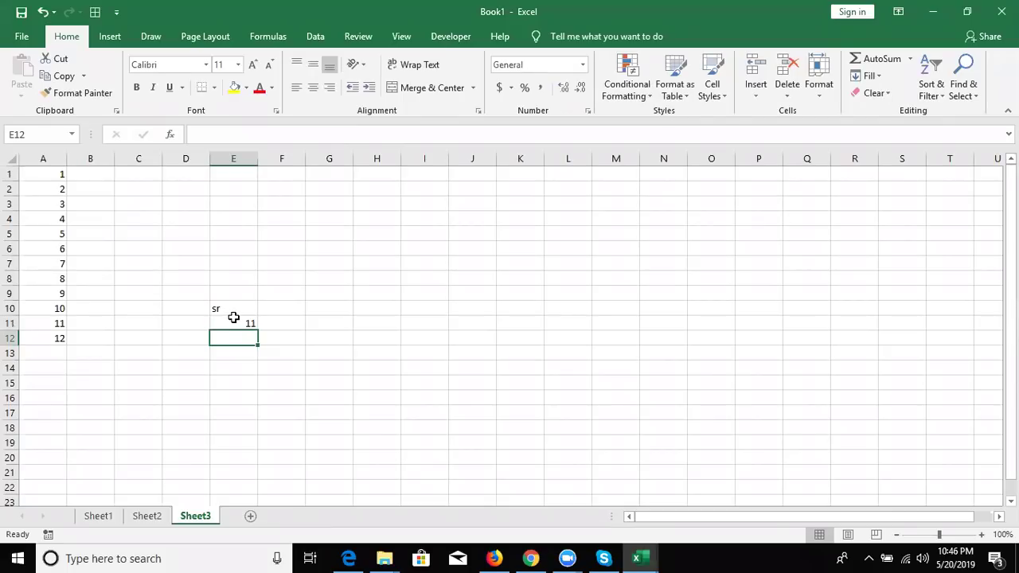
Step: Change E11's formula to =ROW()-10 so it returns 1
click(233, 321)
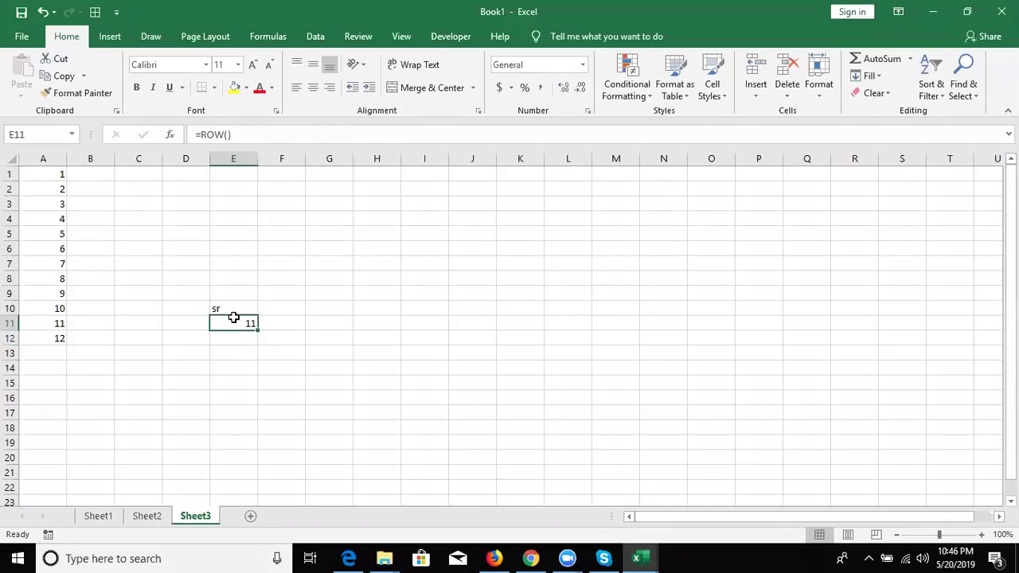
click(303, 135)
text(-10)
key(Return)
key(Up)
Step: Open the recent Data workbook and start the formula =ROW()-1 in J2
click(36, 42)
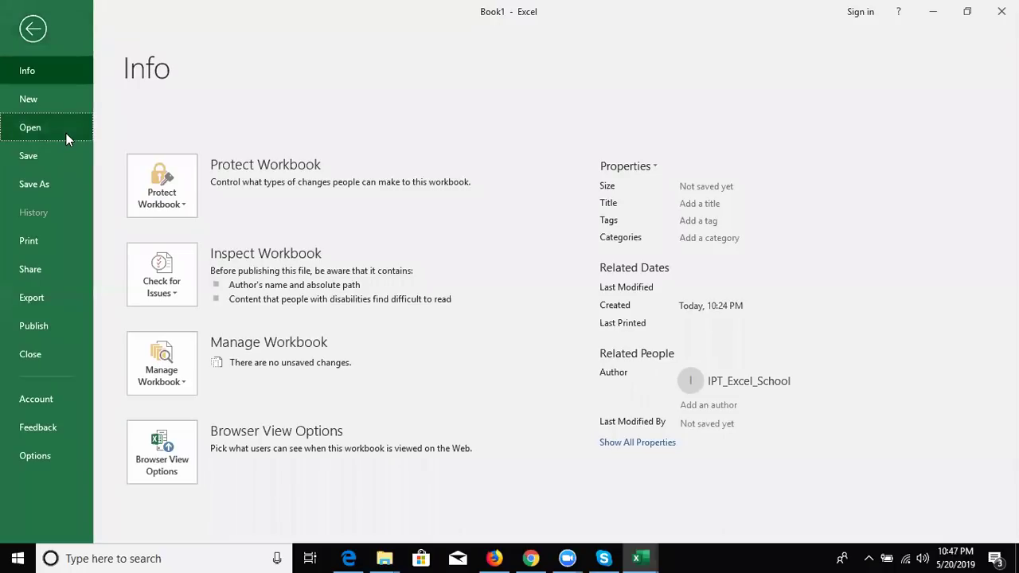
click(66, 133)
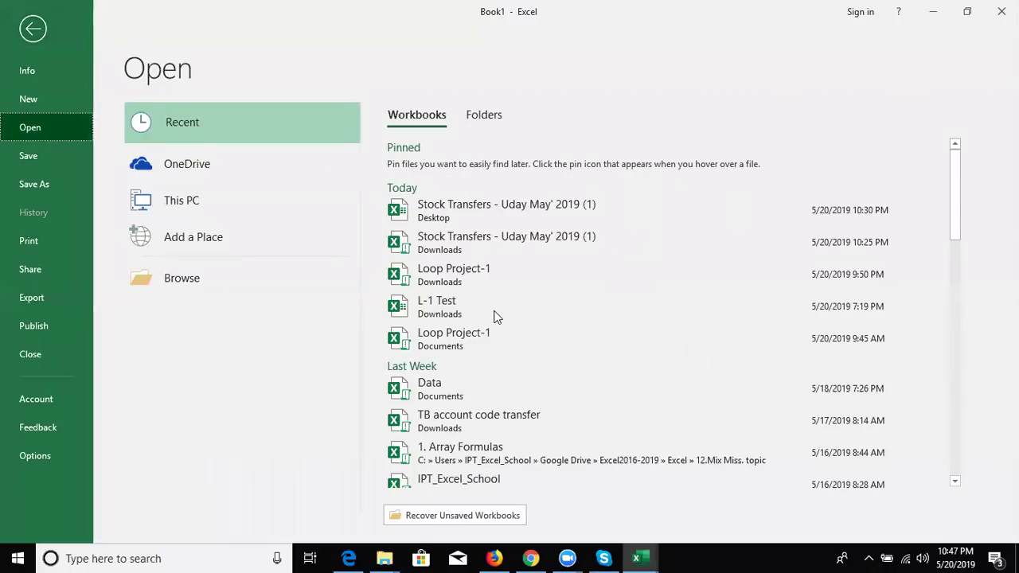
click(441, 395)
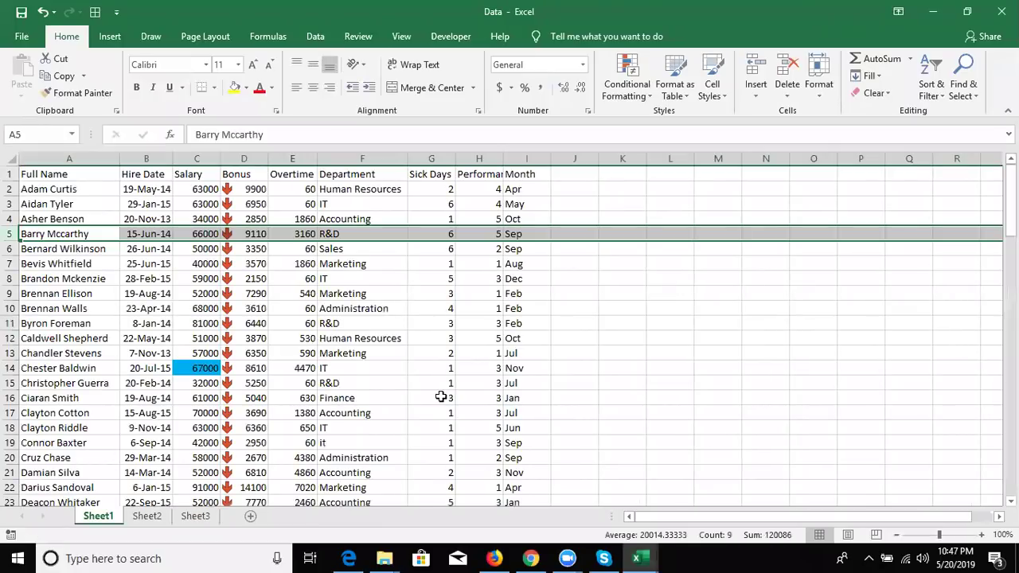
click(585, 195)
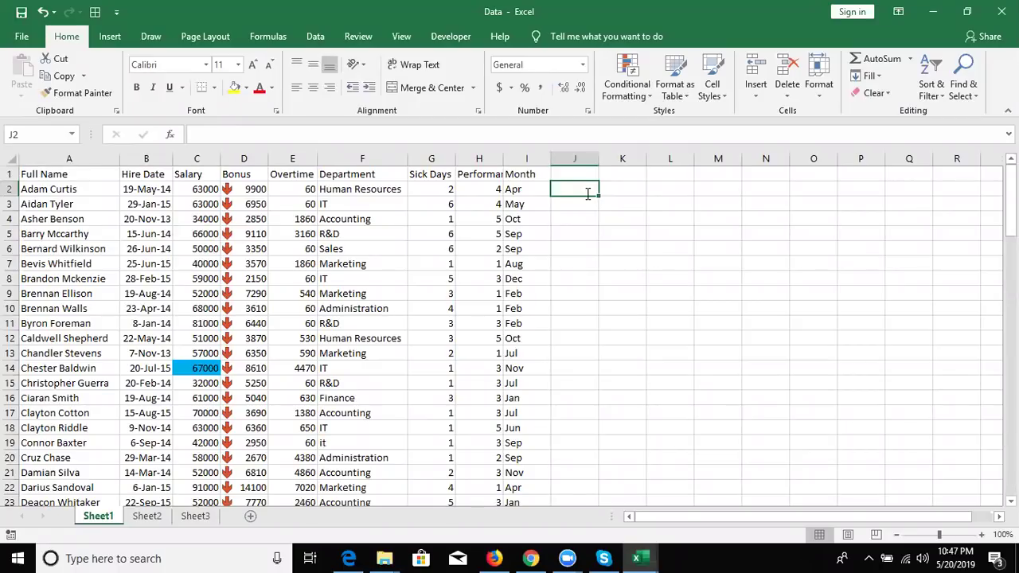
text(=)
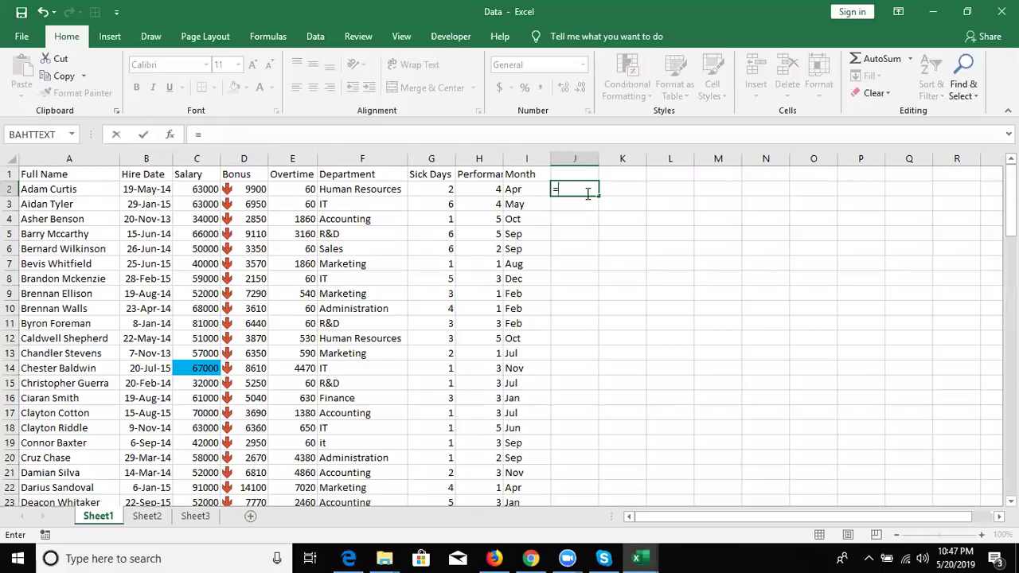
text(ROW()
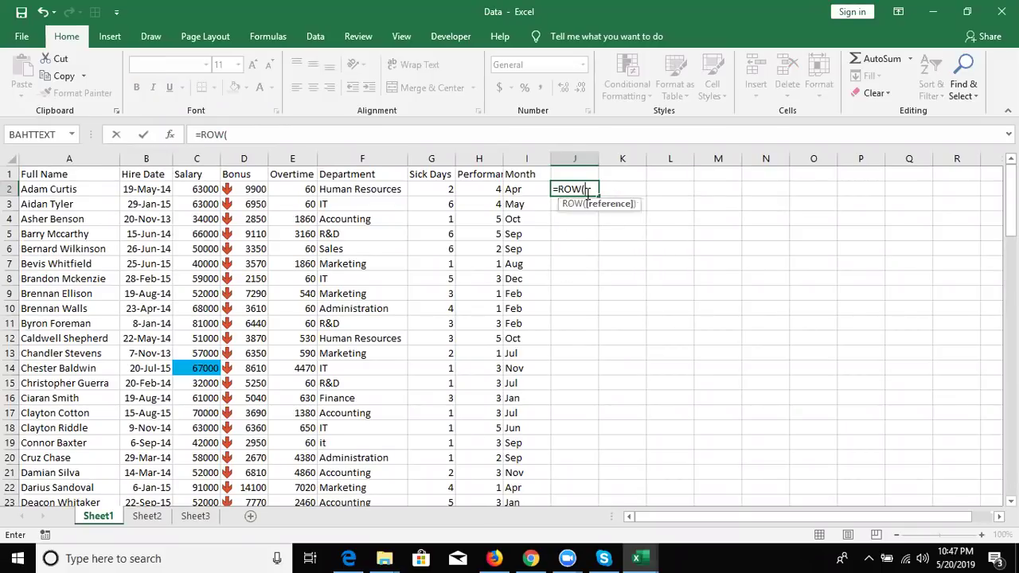
text()-)
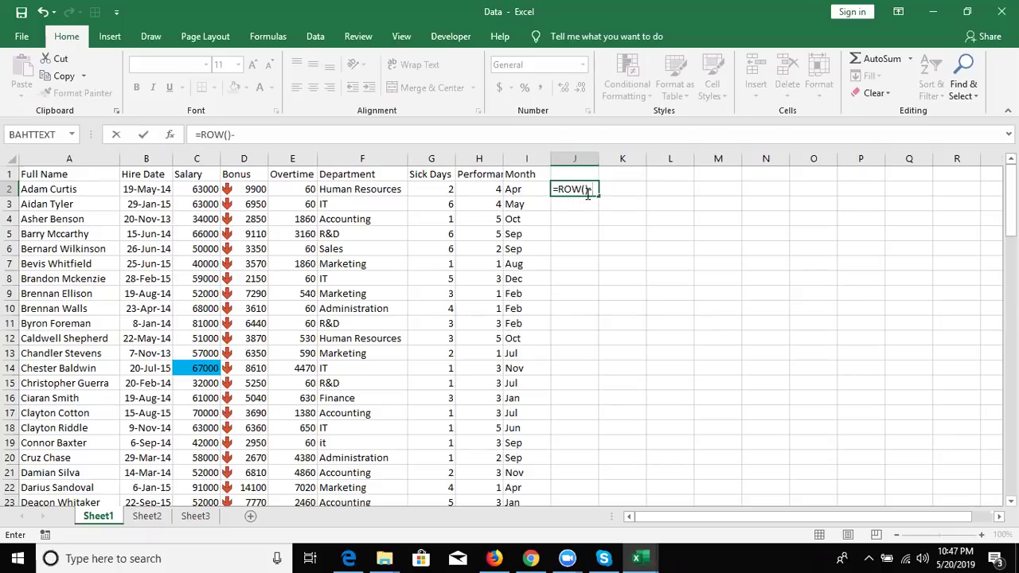
text(1)
Step: Enter =ROW()-1 in J2 and fill it down column J
key(Return)
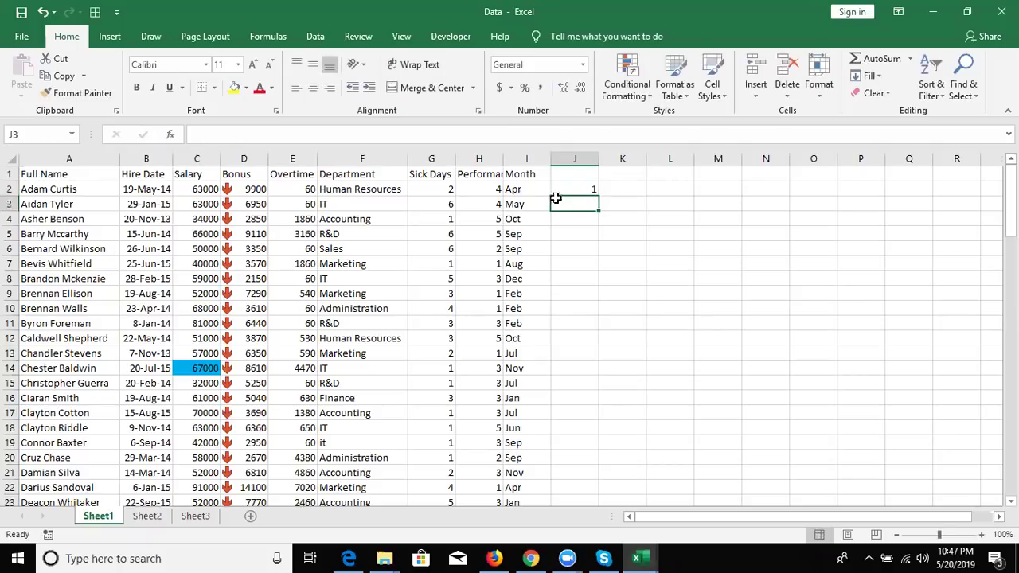
click(588, 190)
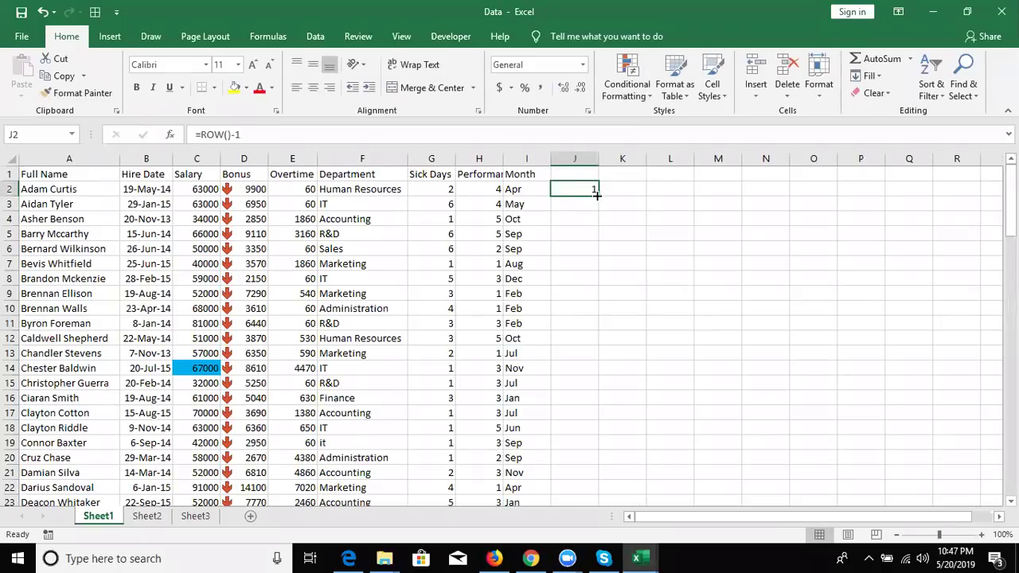
double_click(598, 194)
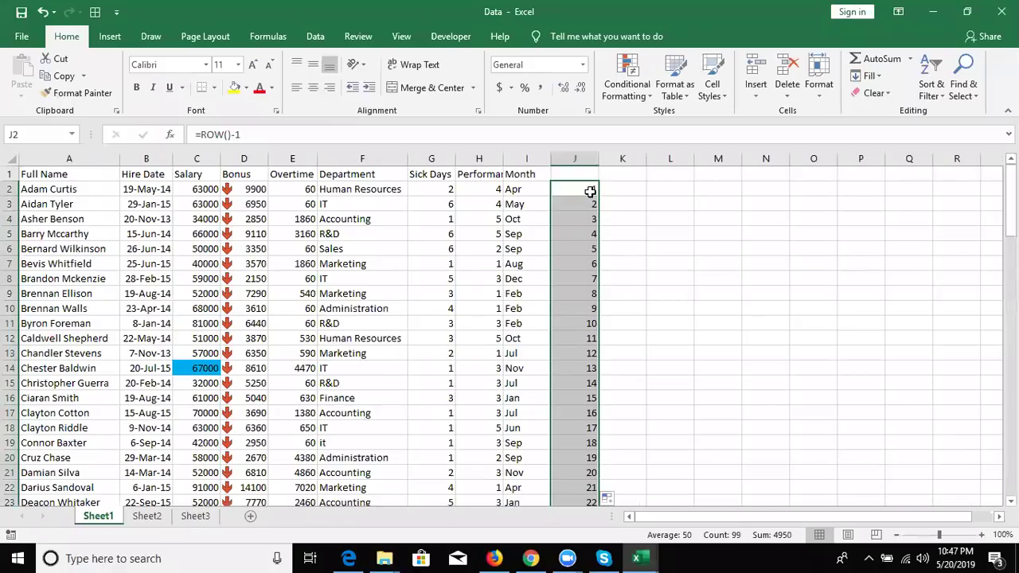
click(591, 196)
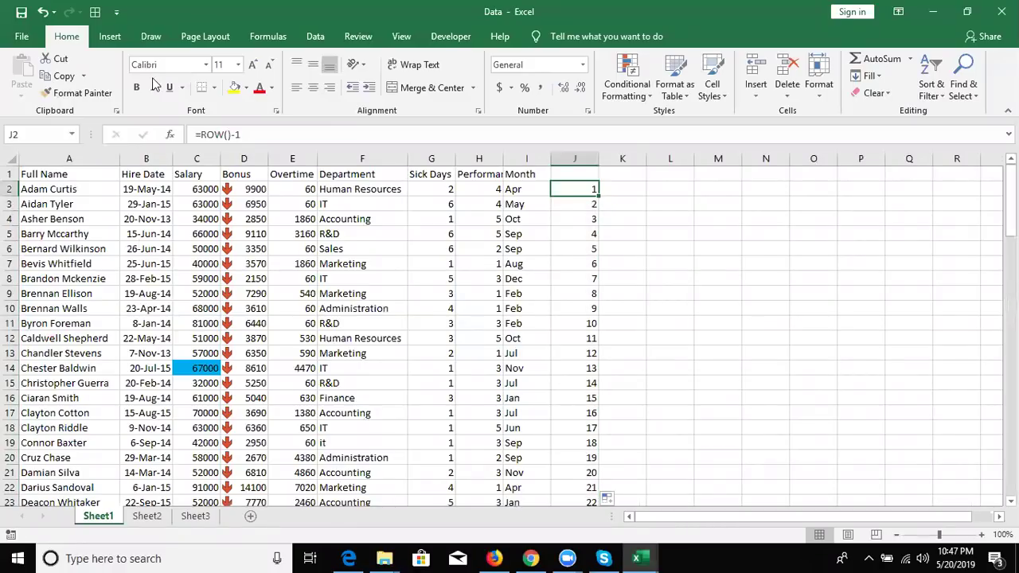
Step: Change J2 to =MOD(ROW()-1,3), fill it down column J, and return to Book1
click(199, 134)
text(MOD()
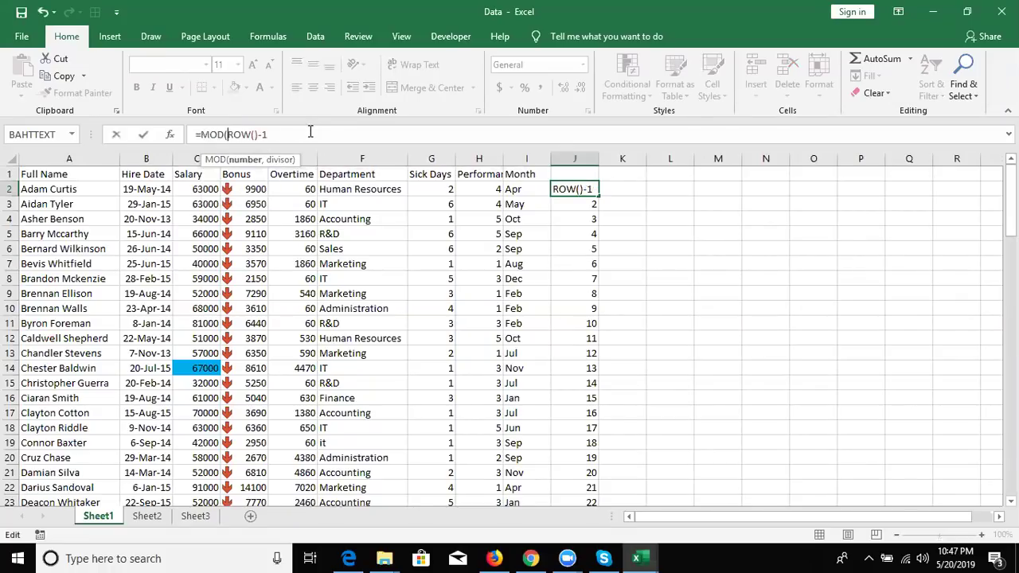
click(311, 134)
text(,)
text(3)
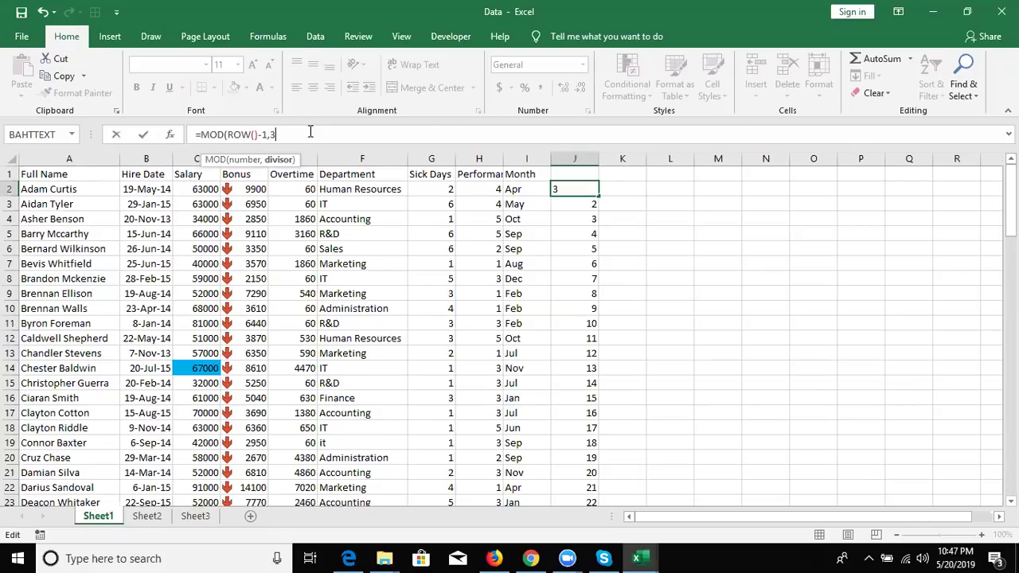
text())
key(Return)
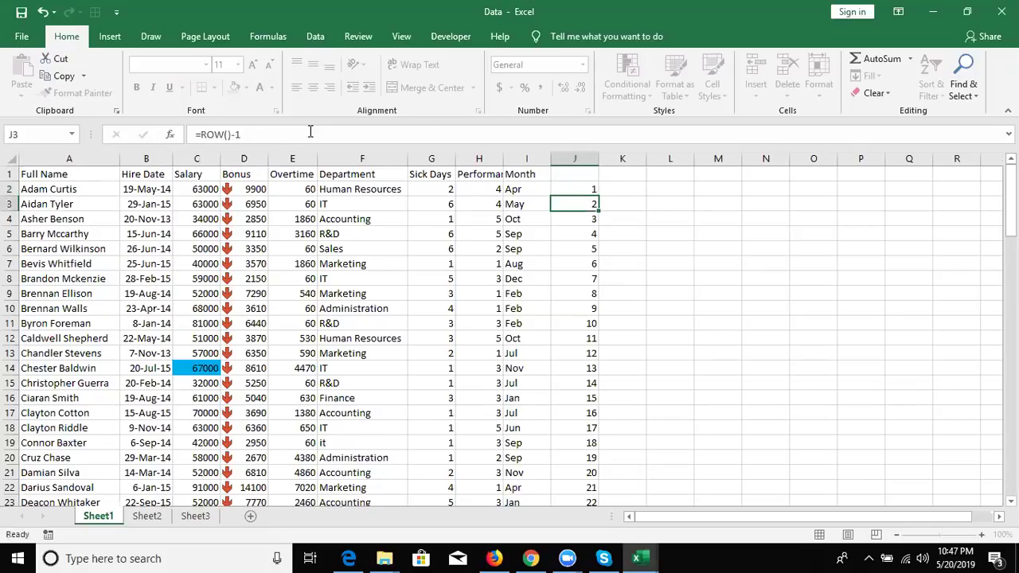
click(574, 188)
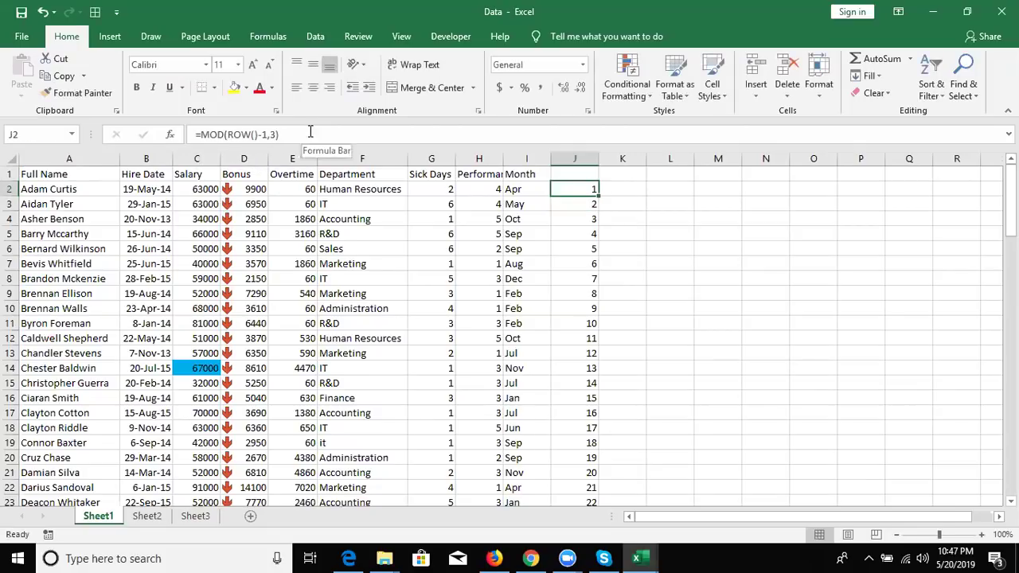
double_click(599, 195)
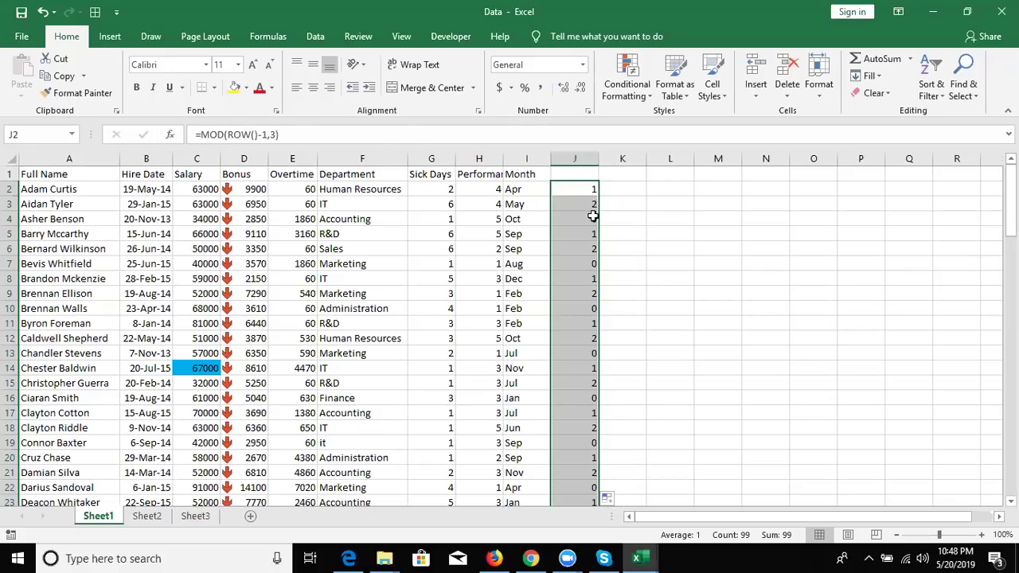
click(593, 216)
key(Down)
key(Down)
key(Down)
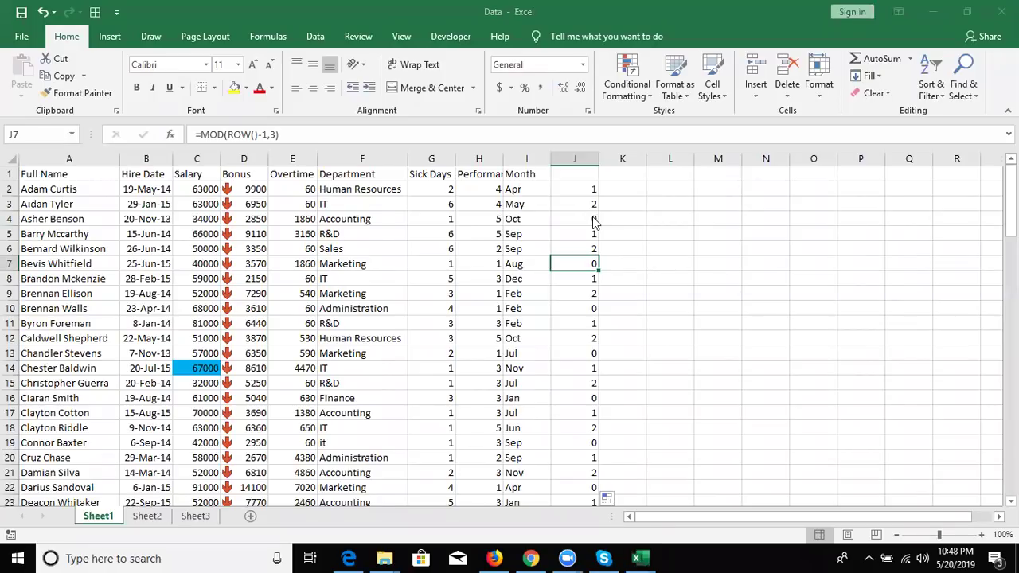
key(ctrl+Tab)
key(Up)
key(Up)
key(Up)
key(Up)
key(Up)
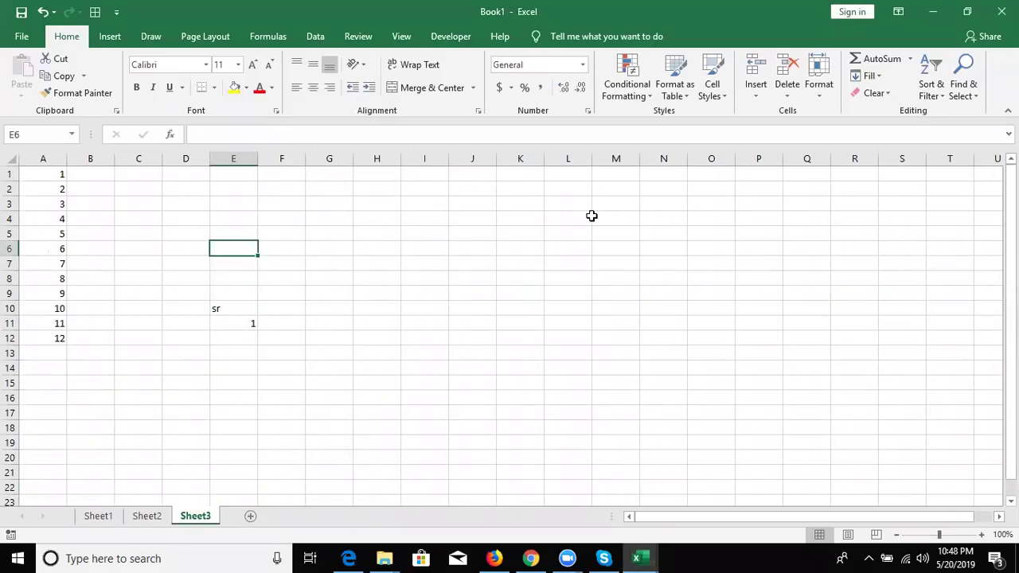
Step: Enter =COLUMN() in F6 (showing 6), then change it to =COLUMN(J3) returning 10
key(Right)
text(=)
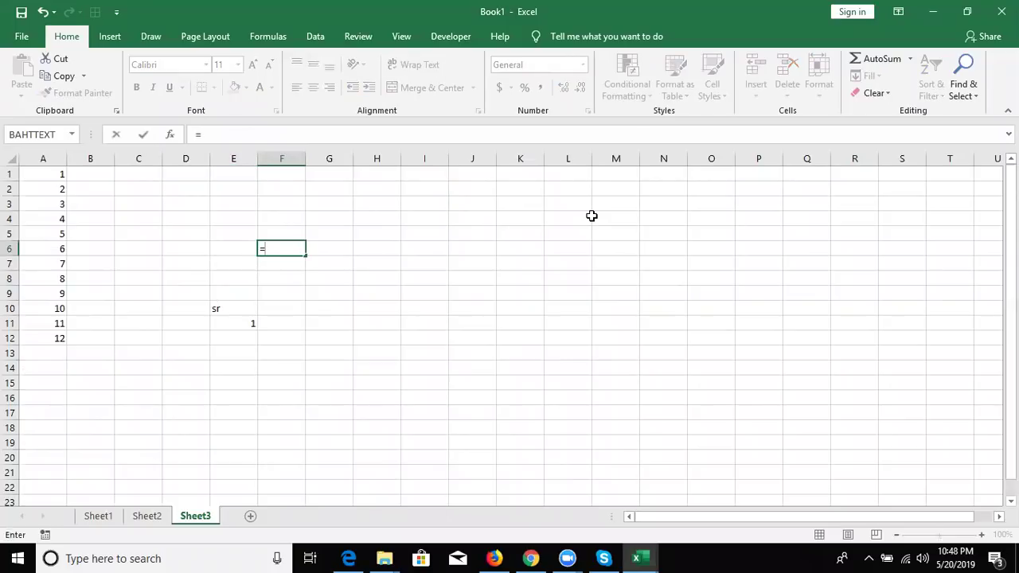
text(col)
key(Tab)
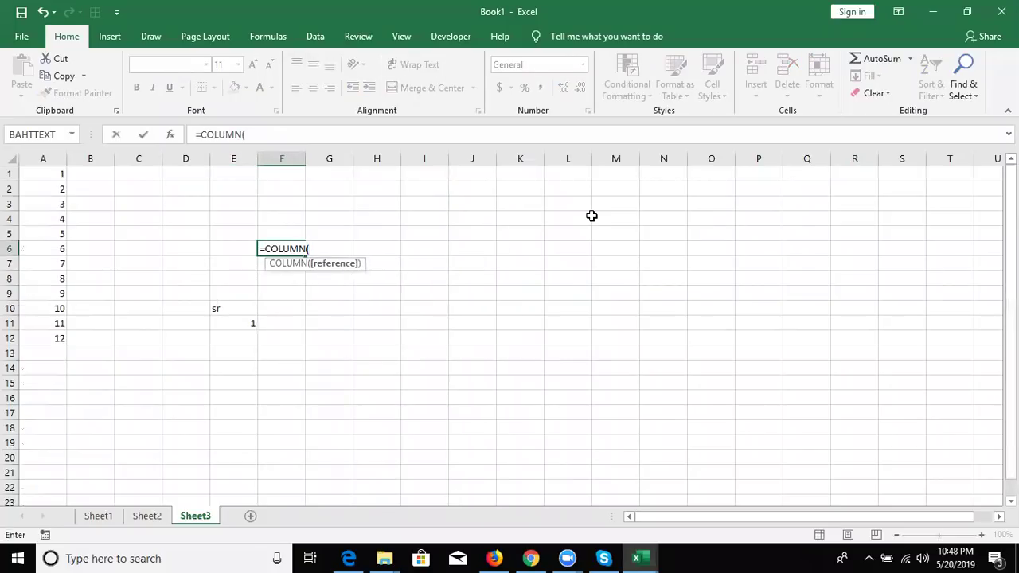
text())
key(Return)
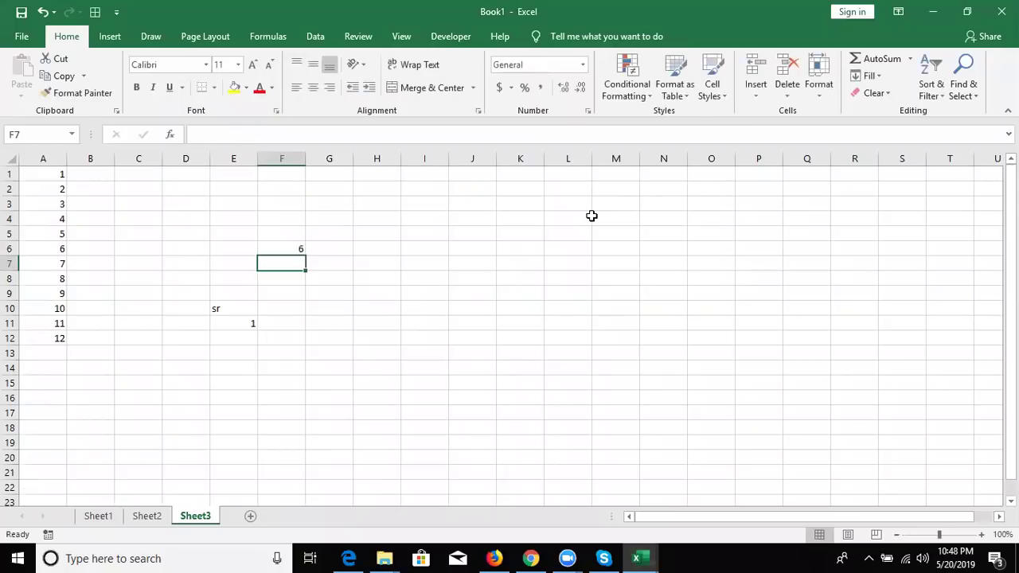
key(Up)
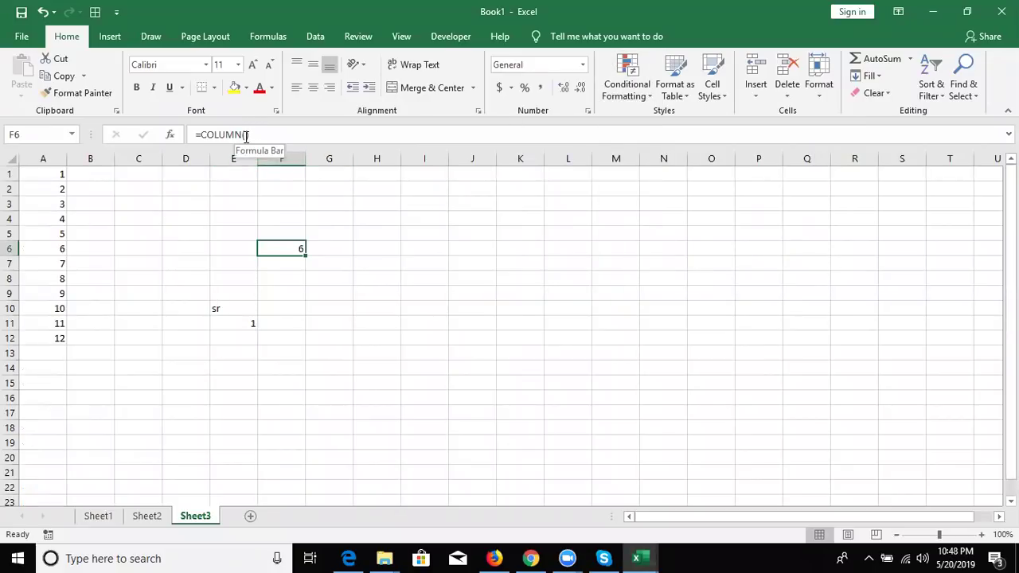
click(246, 135)
click(472, 203)
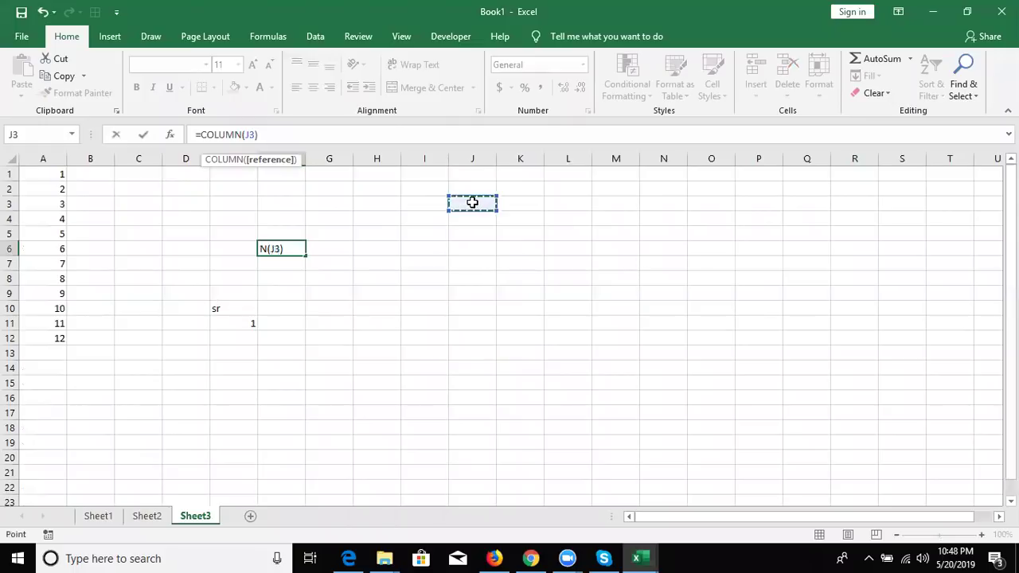
key(Return)
key(Up)
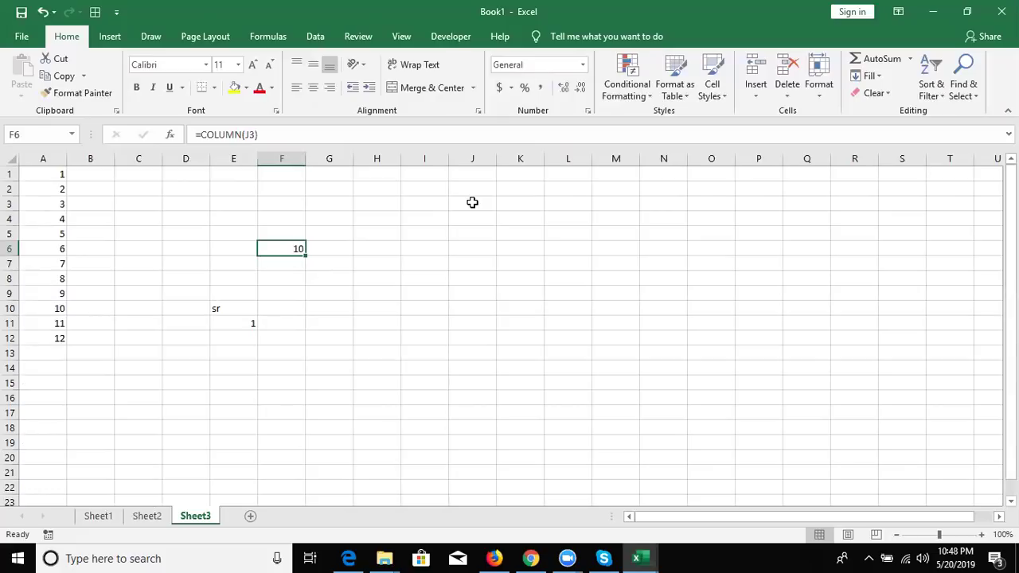
Step: Enter =ROWS(J3:J14) in G6, returning 12
click(338, 245)
text(=c)
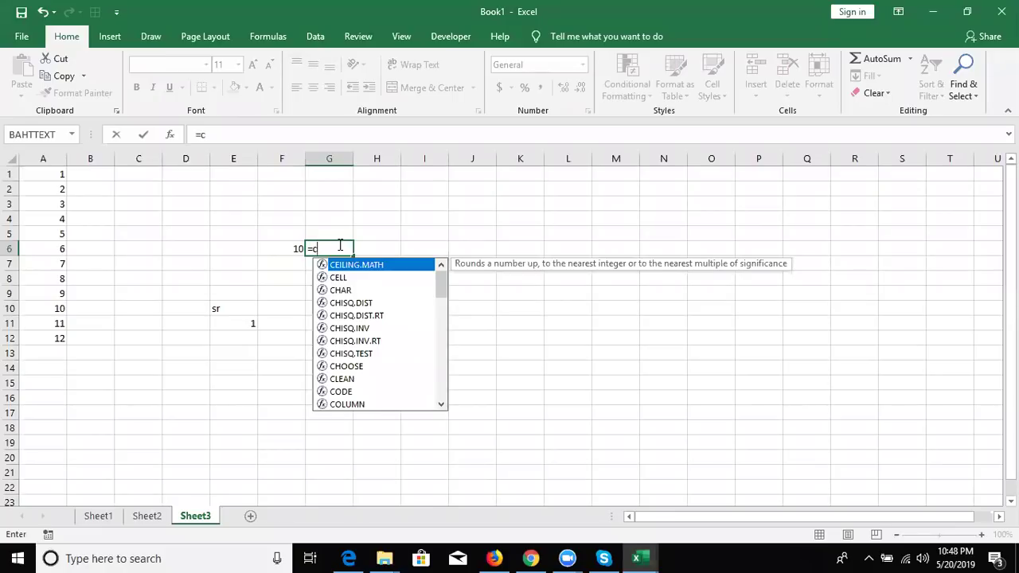
key(BackSpace)
text(rows)
key(Tab)
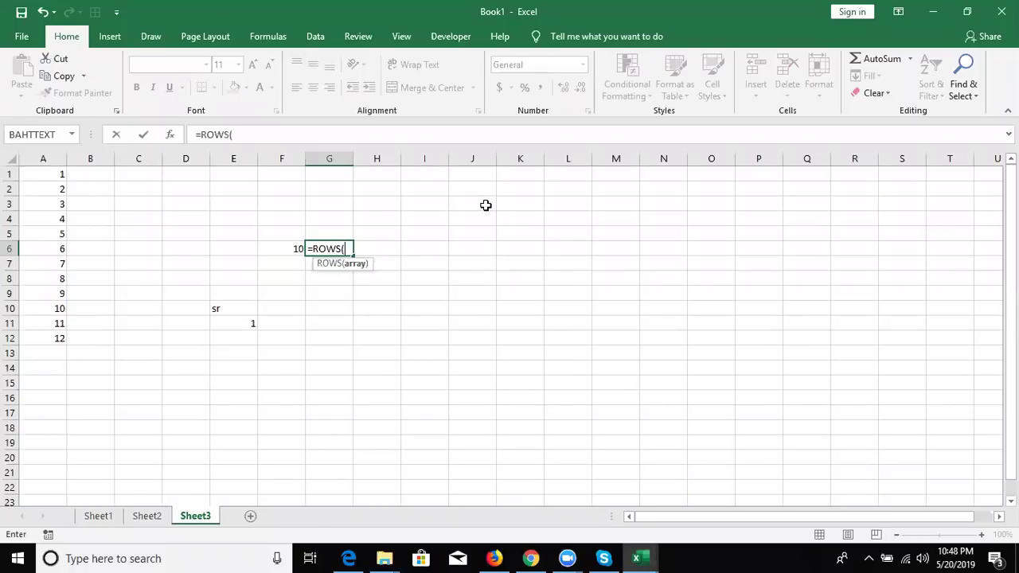
drag(485, 199, 468, 368)
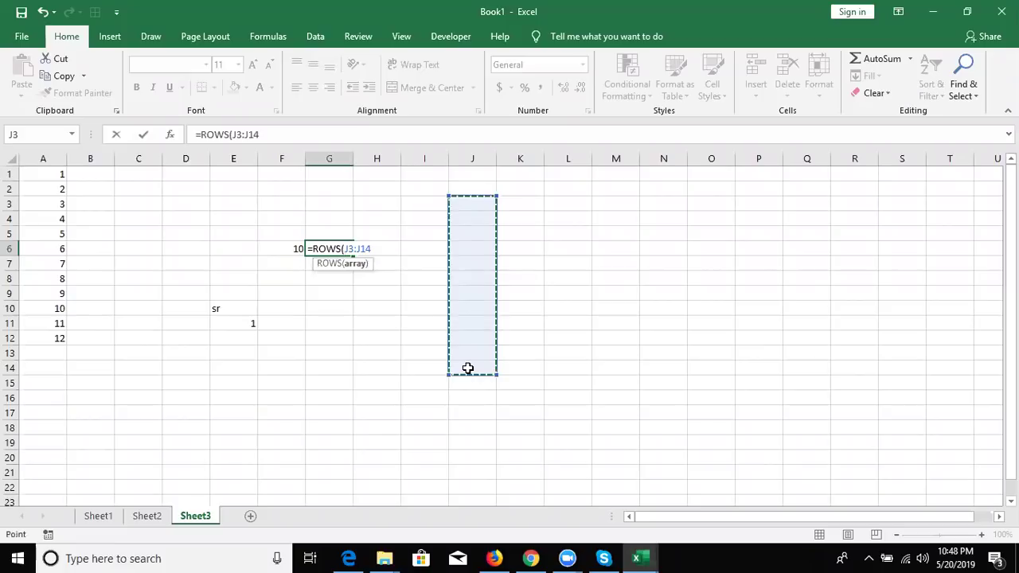
text())
key(Return)
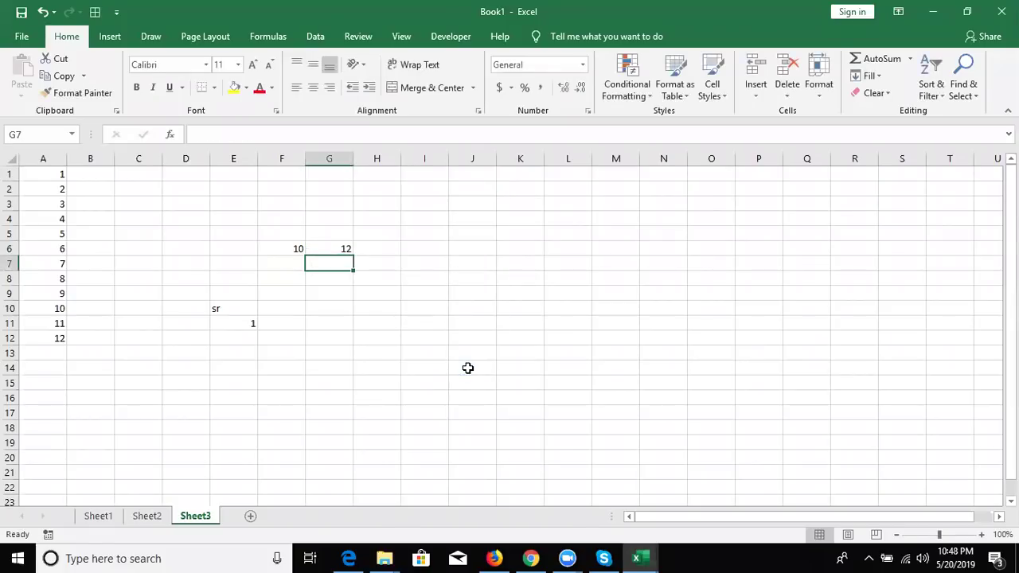
Step: Enter =COLUMNS(J2:J9) in G7, returning 1
text(=col)
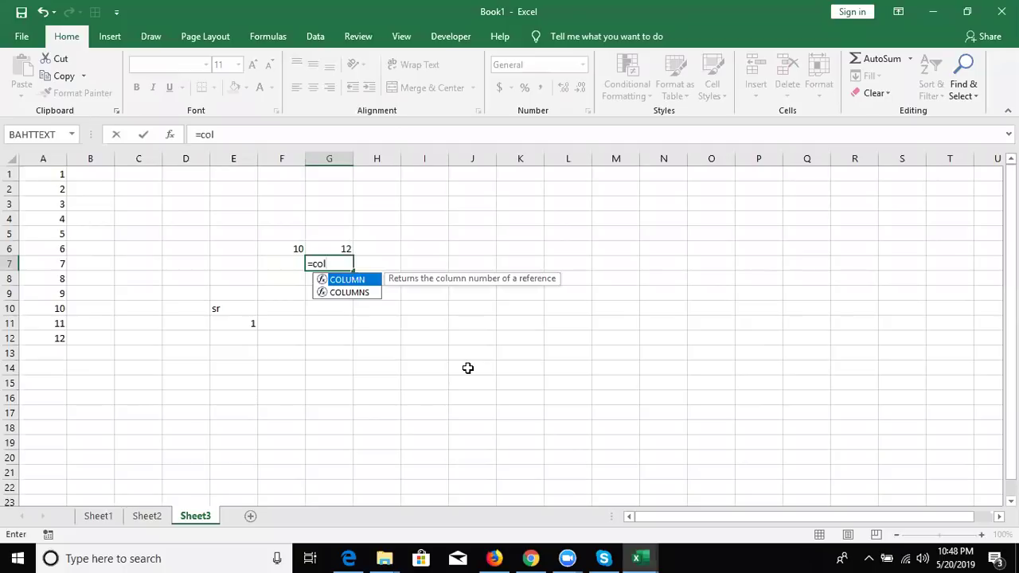
key(Down)
key(Tab)
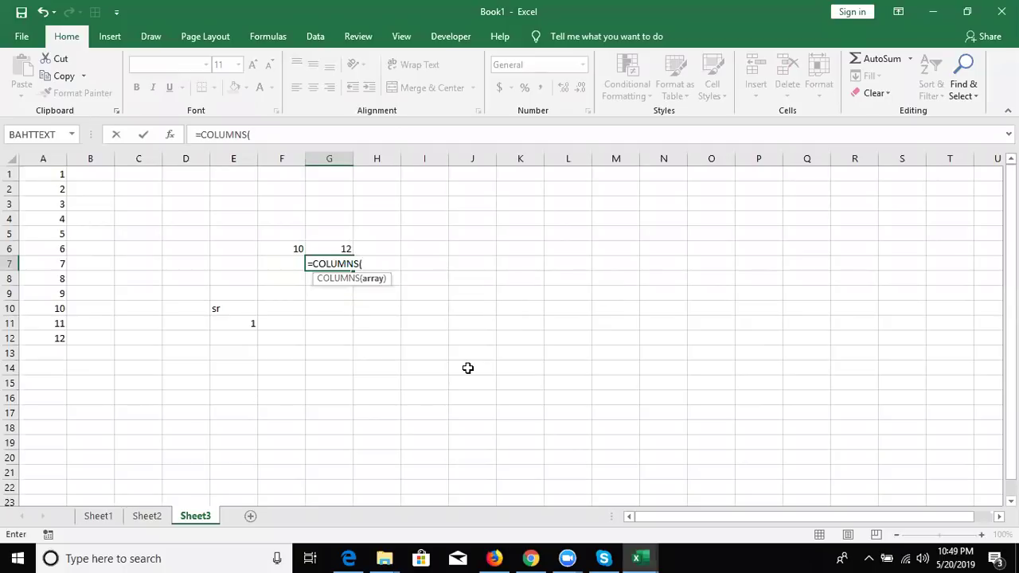
drag(472, 195, 465, 292)
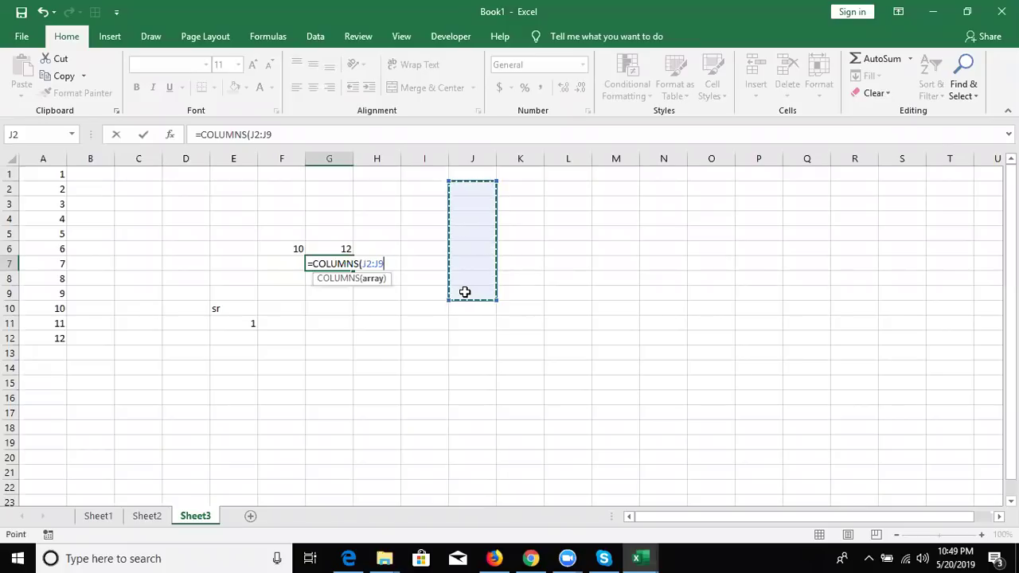
text())
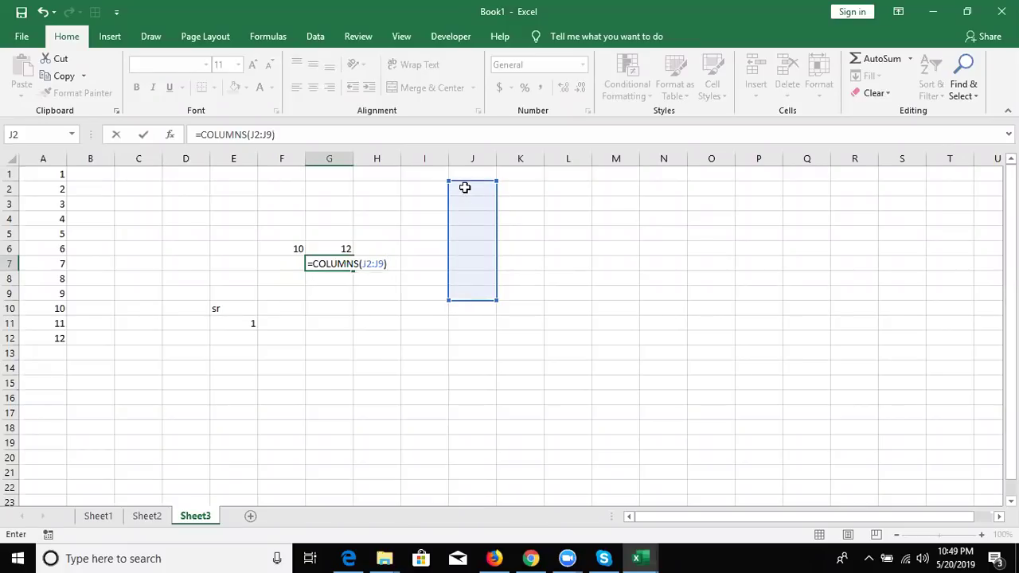
drag(465, 187, 519, 200)
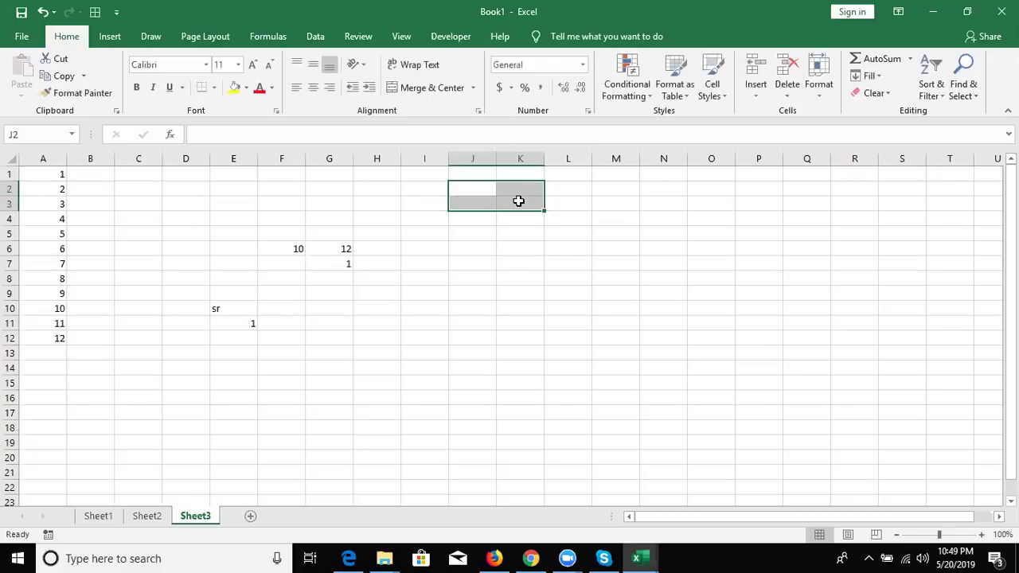
click(430, 263)
click(326, 262)
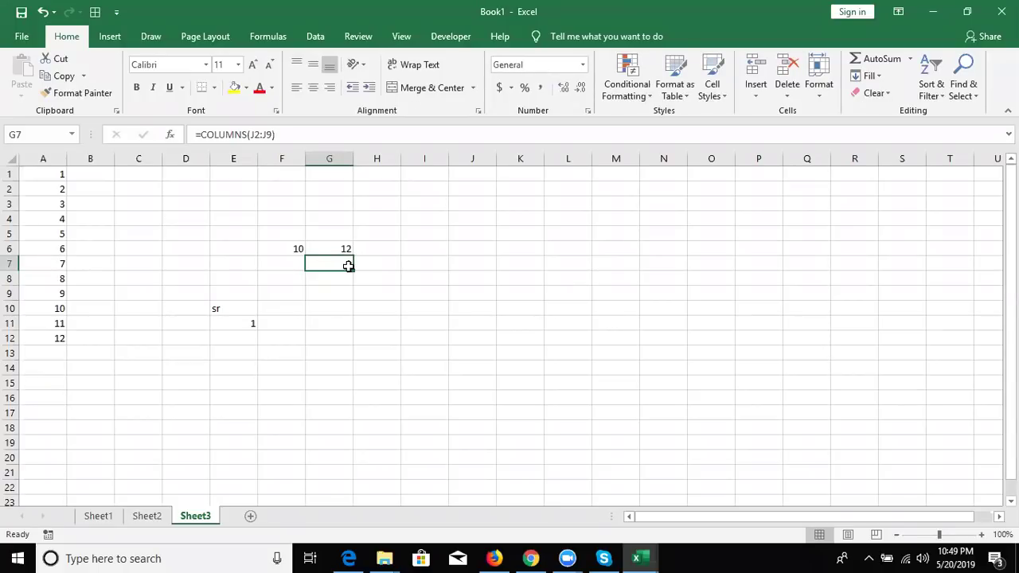
click(446, 199)
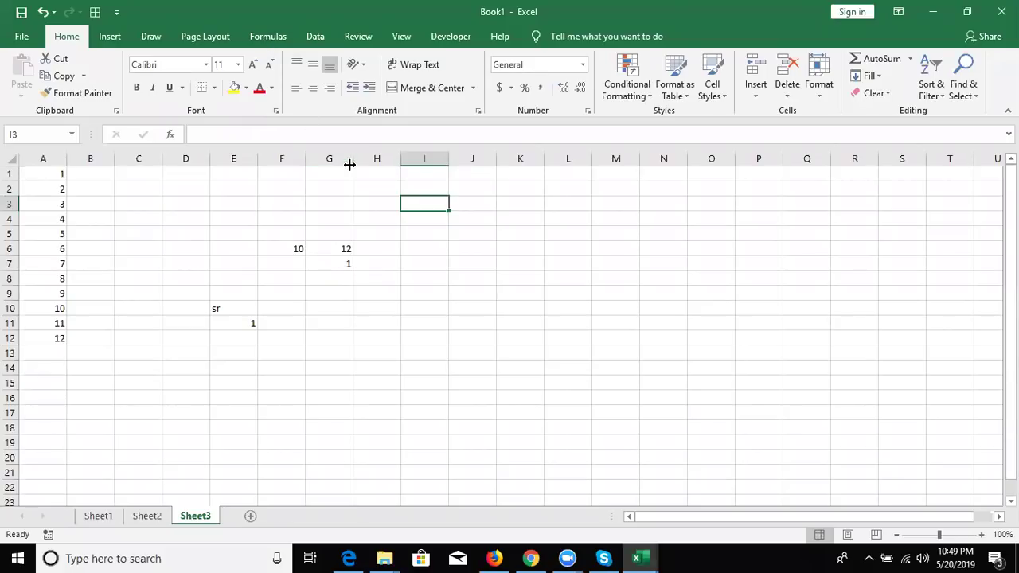
text(www)
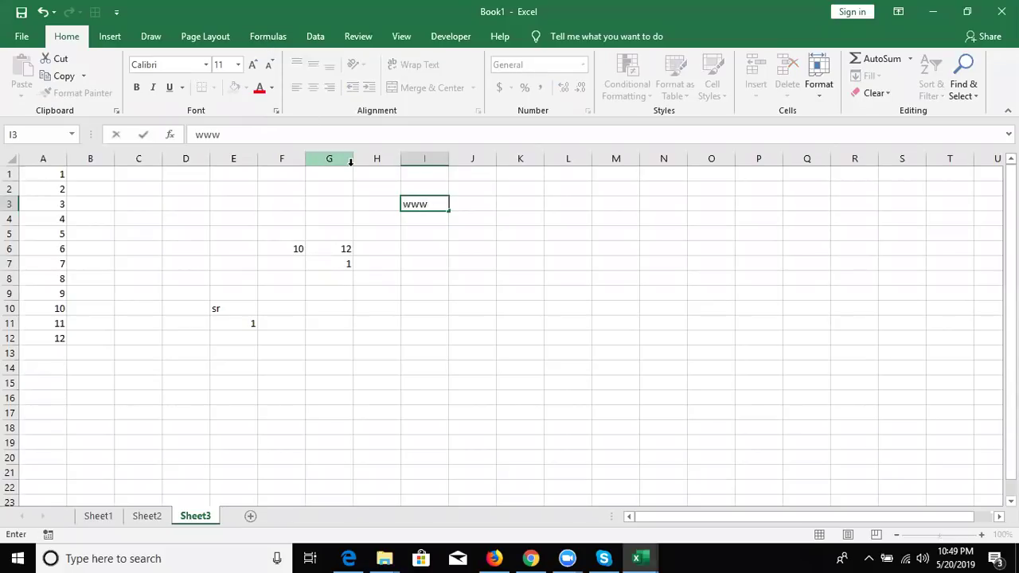
text(.google)
text(.com)
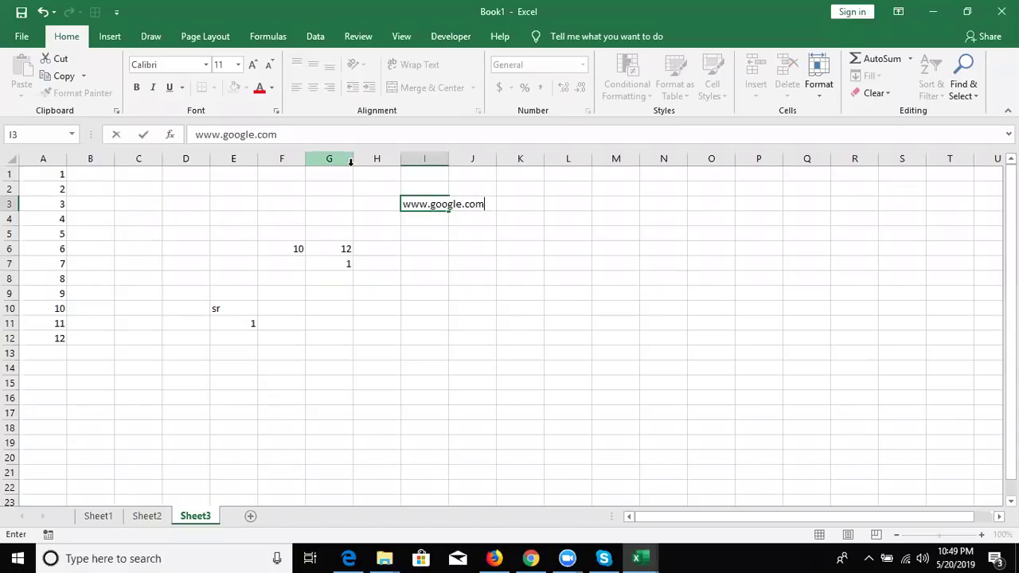
key(Return)
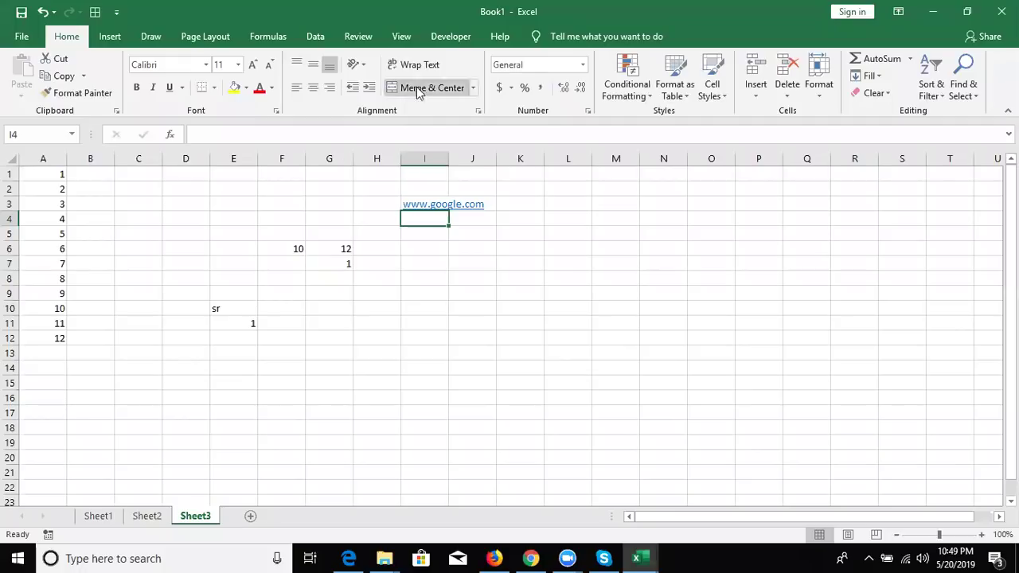
right_click(446, 206)
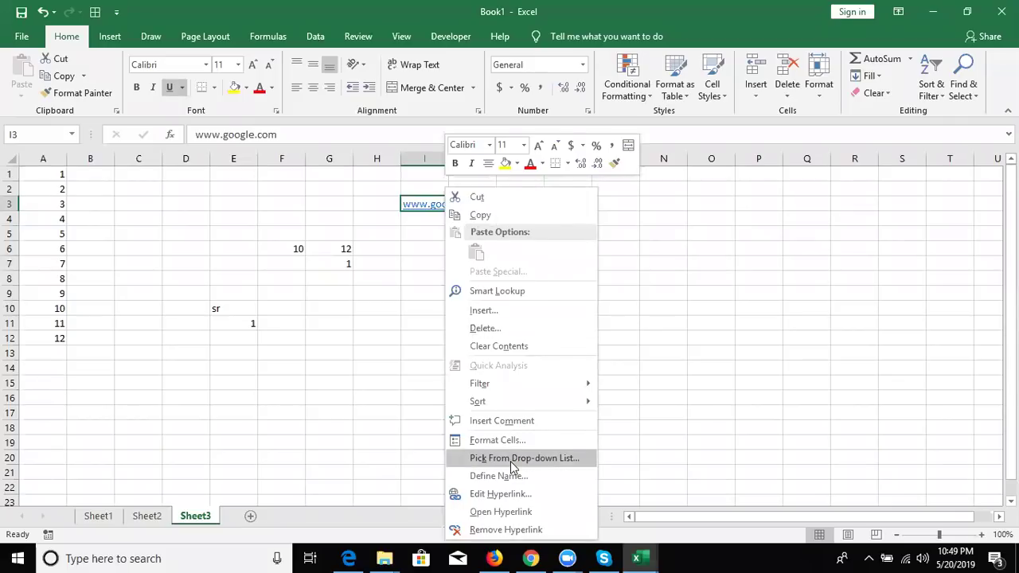
click(494, 531)
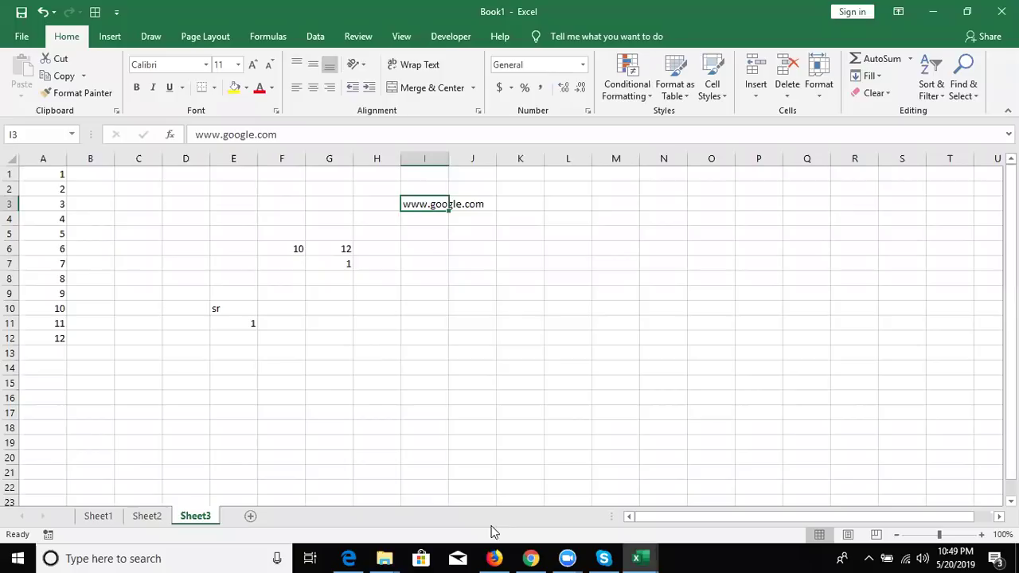
Step: Open Insert > Link, cancel the Insert Hyperlink dialog without linking, and select column I
click(119, 33)
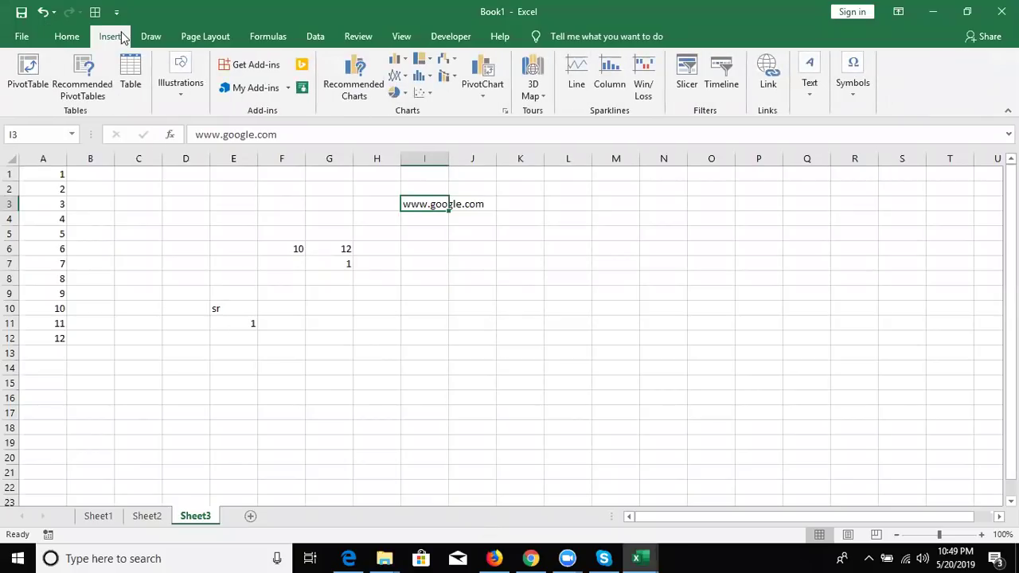
click(768, 72)
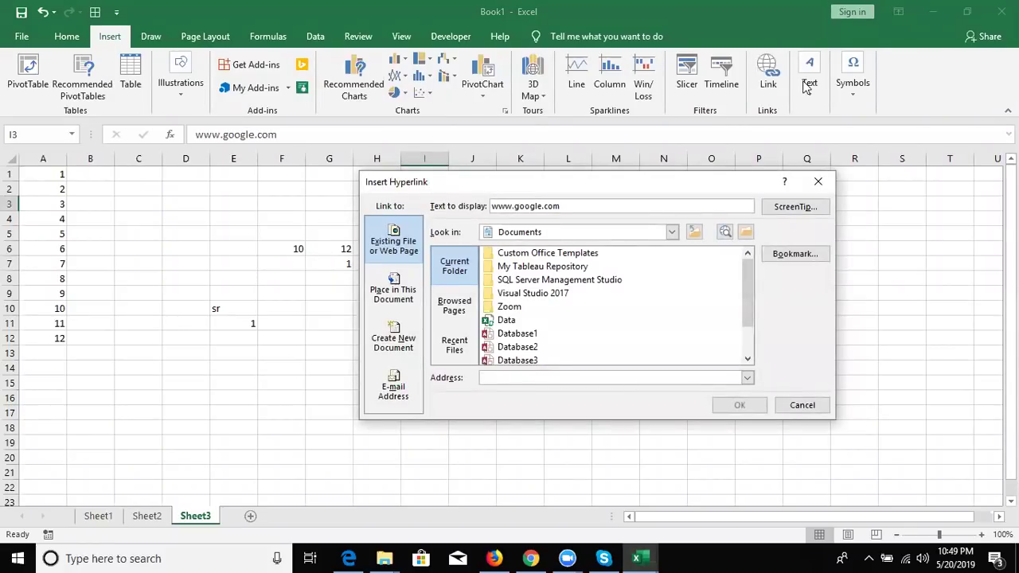
click(819, 181)
click(420, 162)
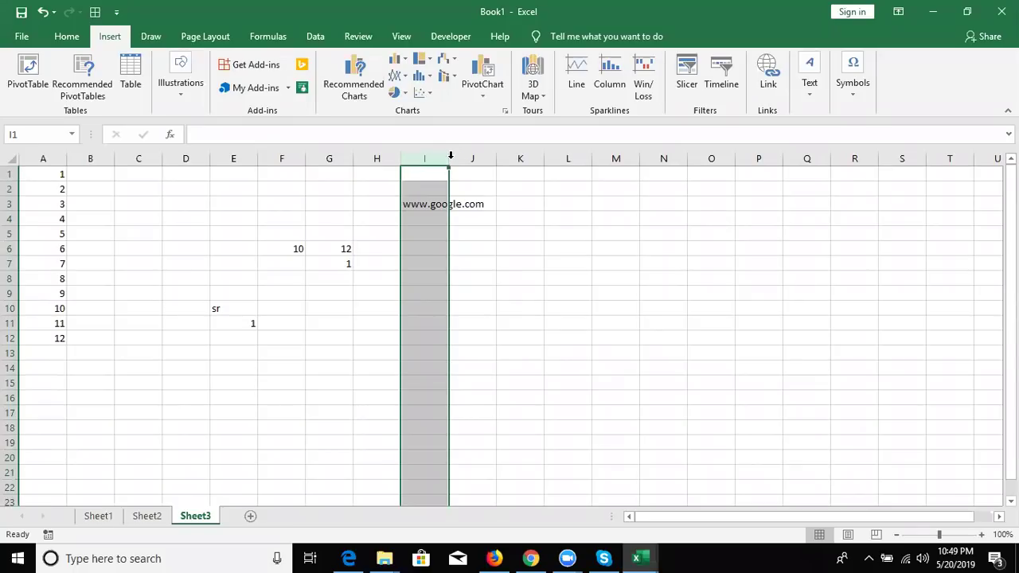
drag(450, 159, 488, 159)
click(515, 213)
click(515, 205)
text(=)
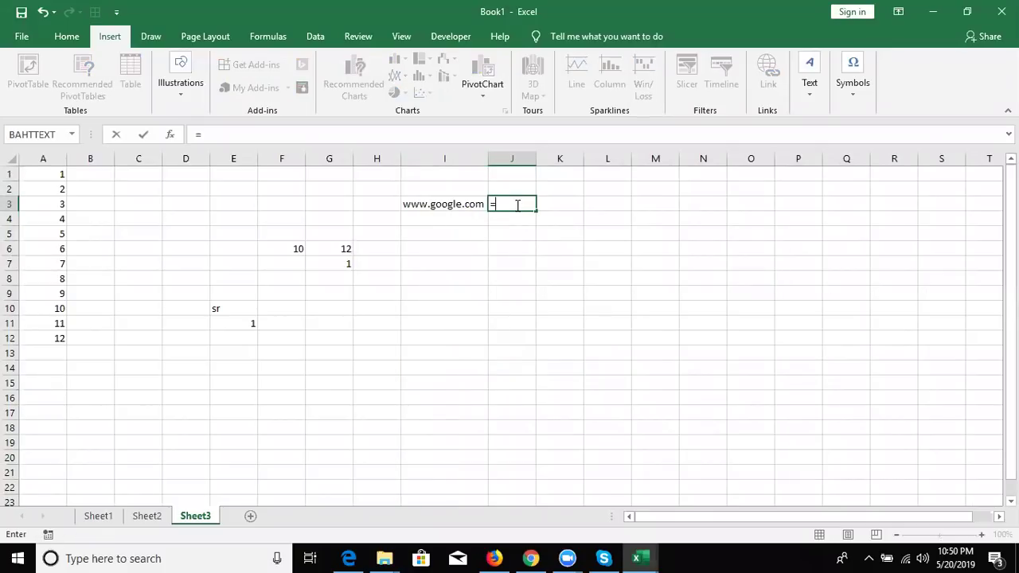
text(hy)
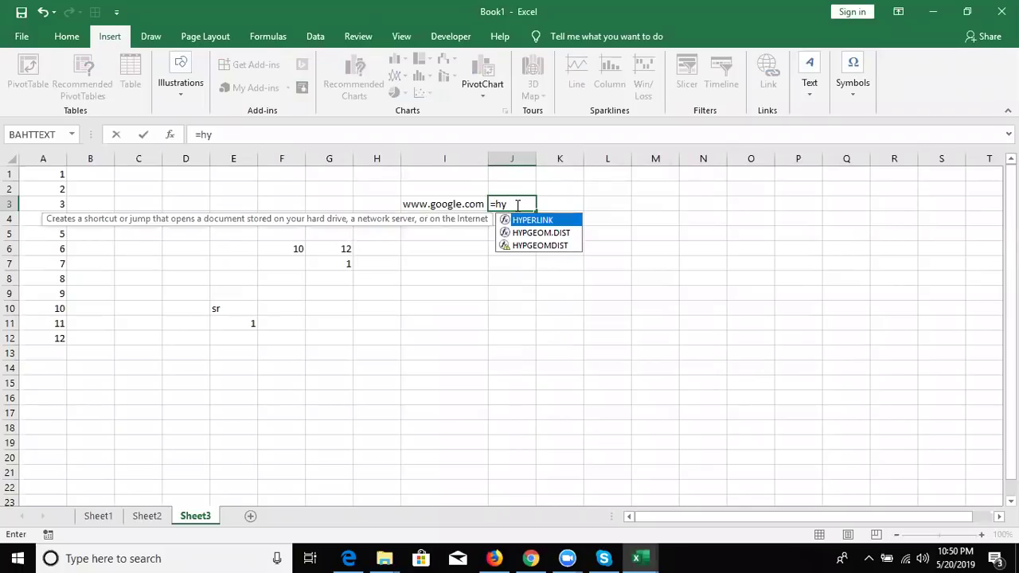
key(Tab)
key(Left)
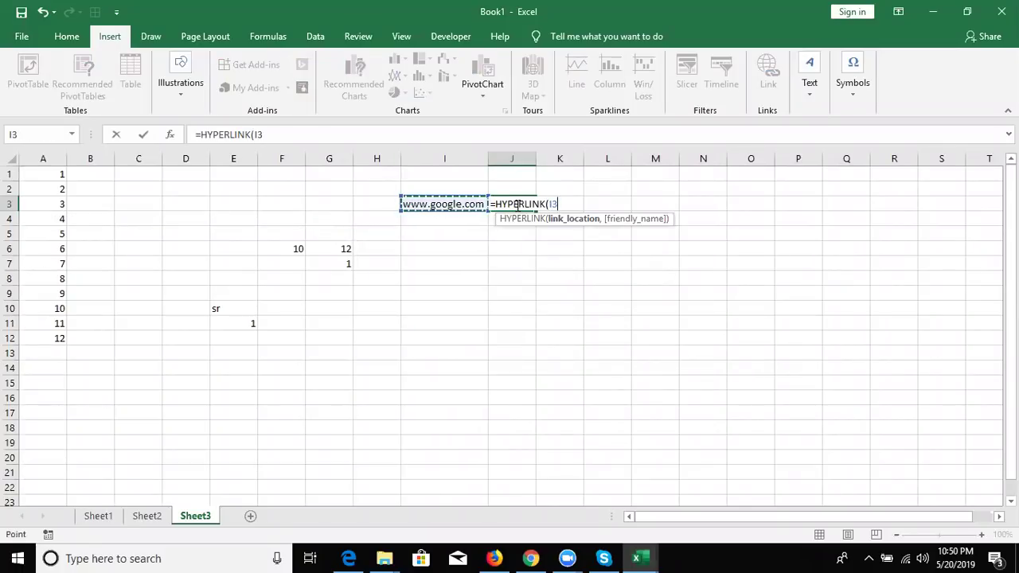
key(ctrl+Return)
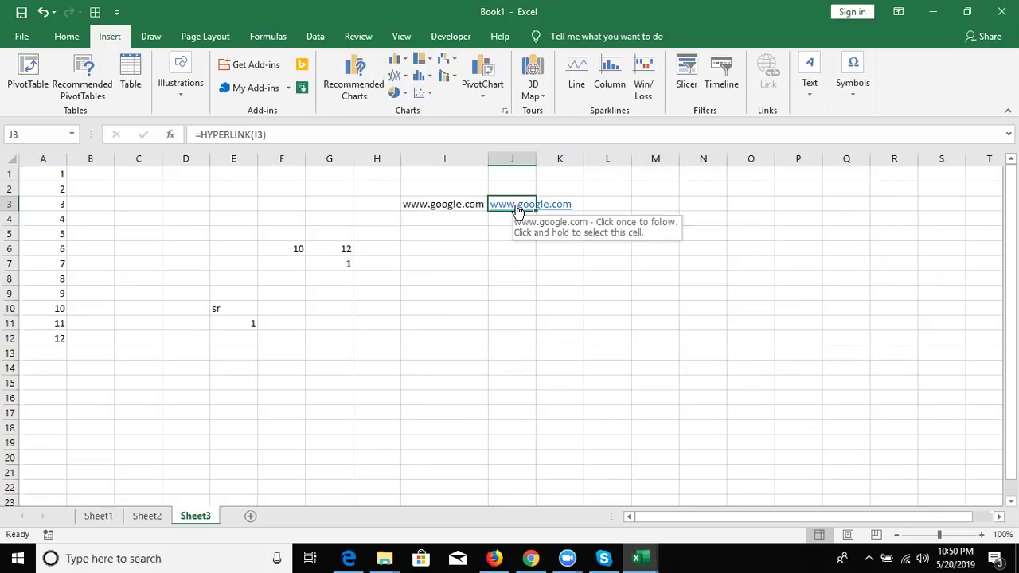
click(311, 274)
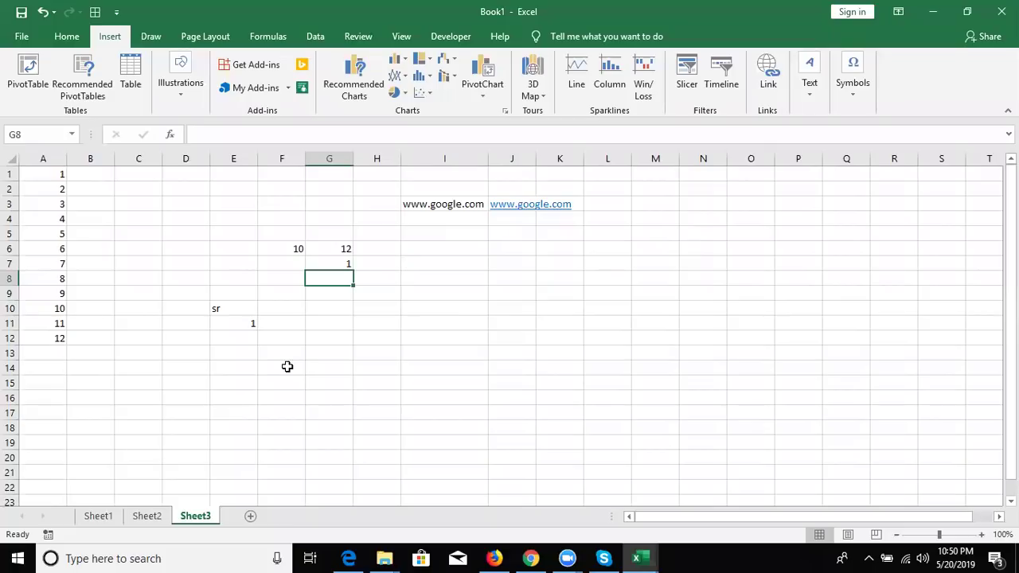
Step: Enter the row labels Month in D15 and Sales in D16, fixing the 'Sakes' typo
click(244, 428)
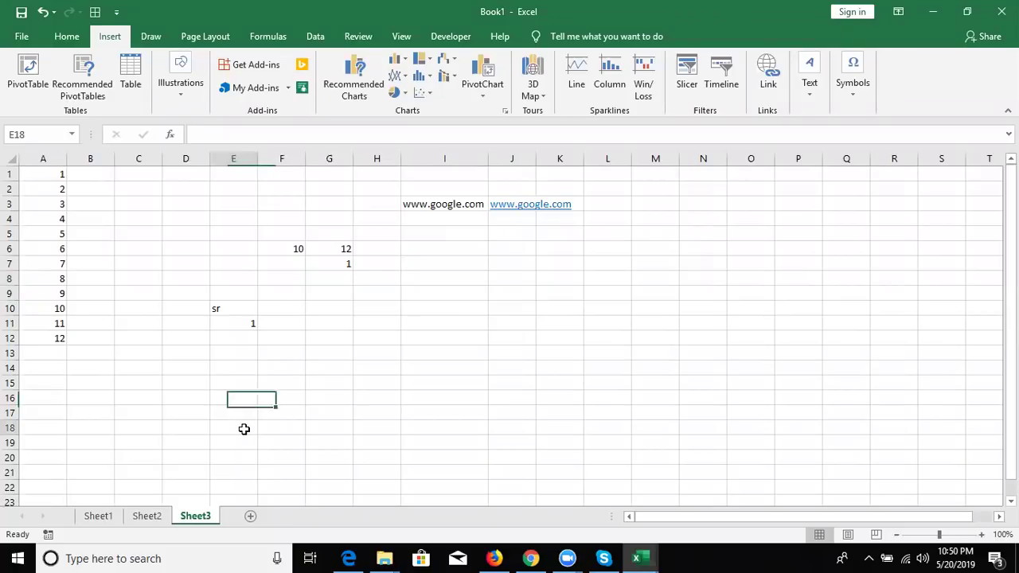
key(Up)
key(Up)
key(Left)
key(Up)
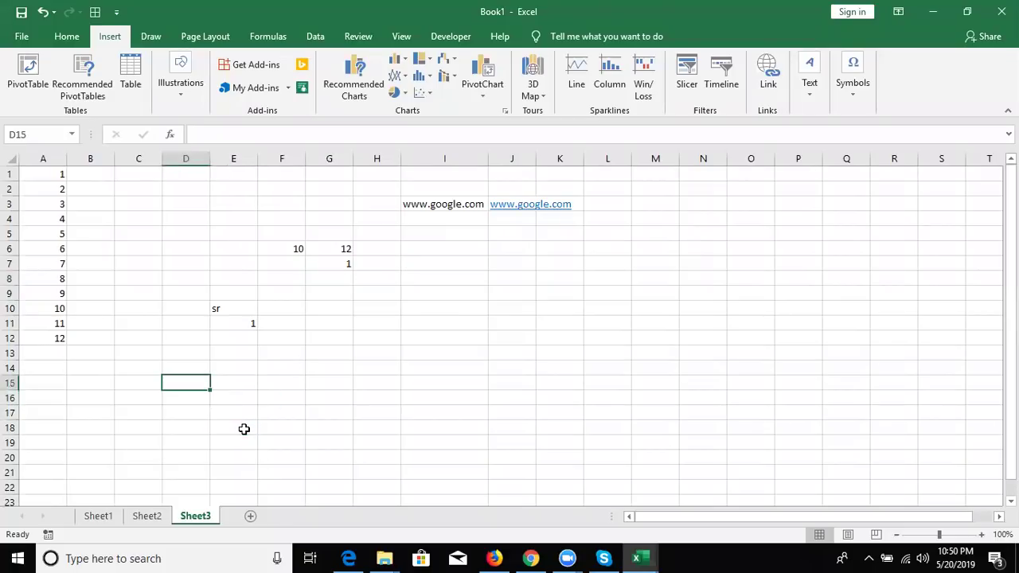
text(Month)
key(Return)
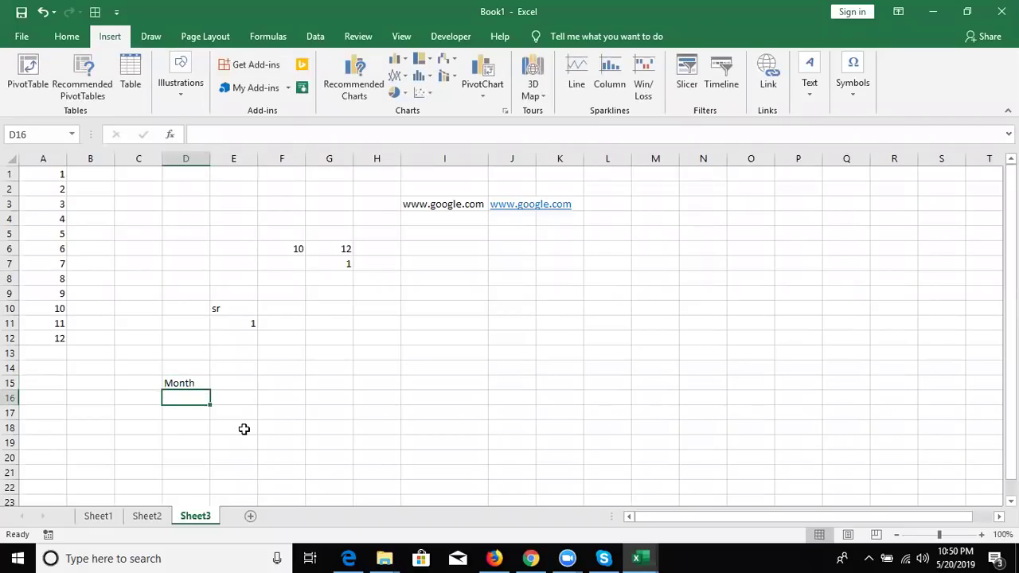
text(Sakes)
key(Return)
key(Up)
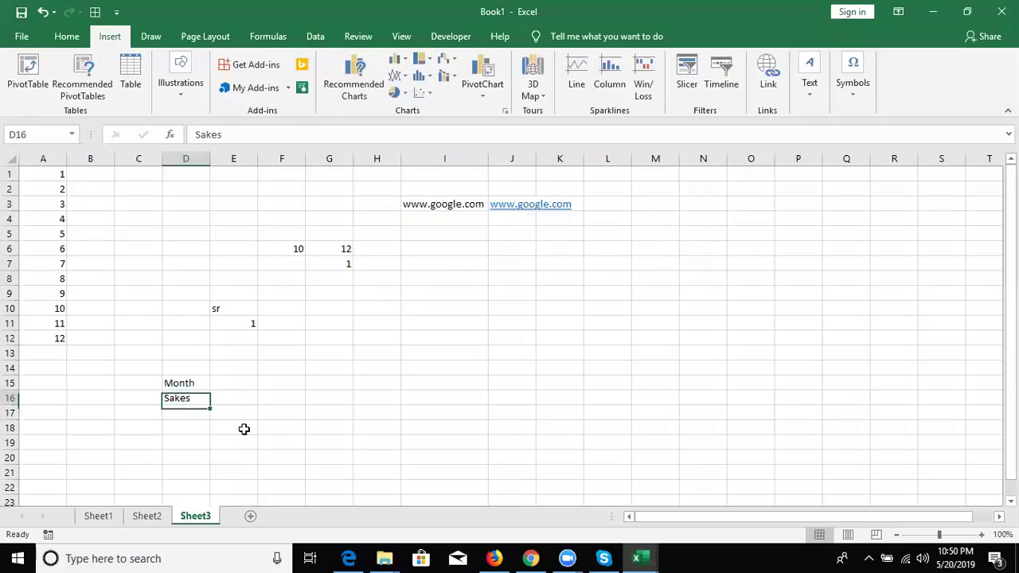
text(Sales)
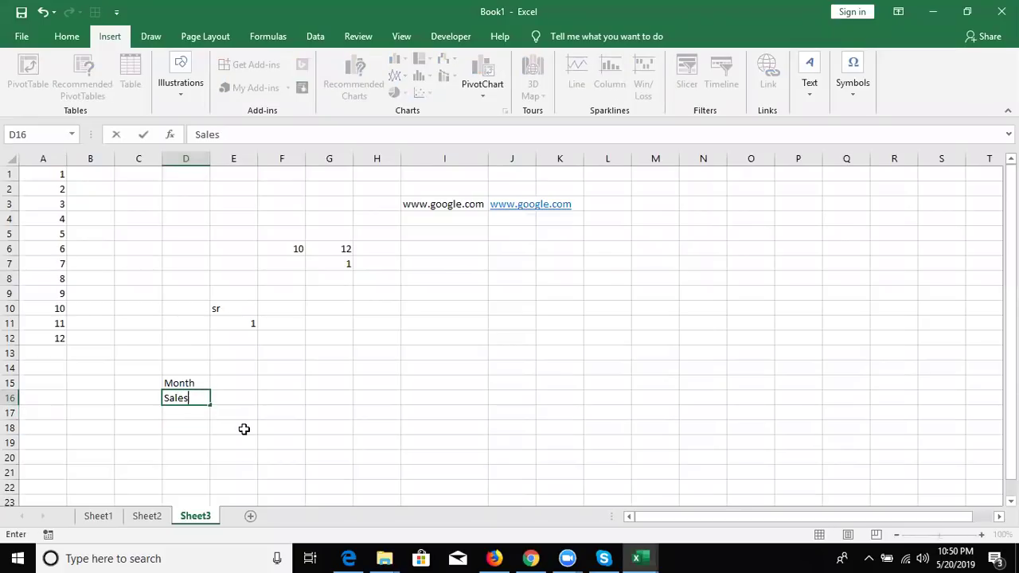
key(Return)
Step: Enter JAN in E15 and fill the month series across to MAY in I15
key(Up)
key(Up)
key(Up)
key(Right)
key(Down)
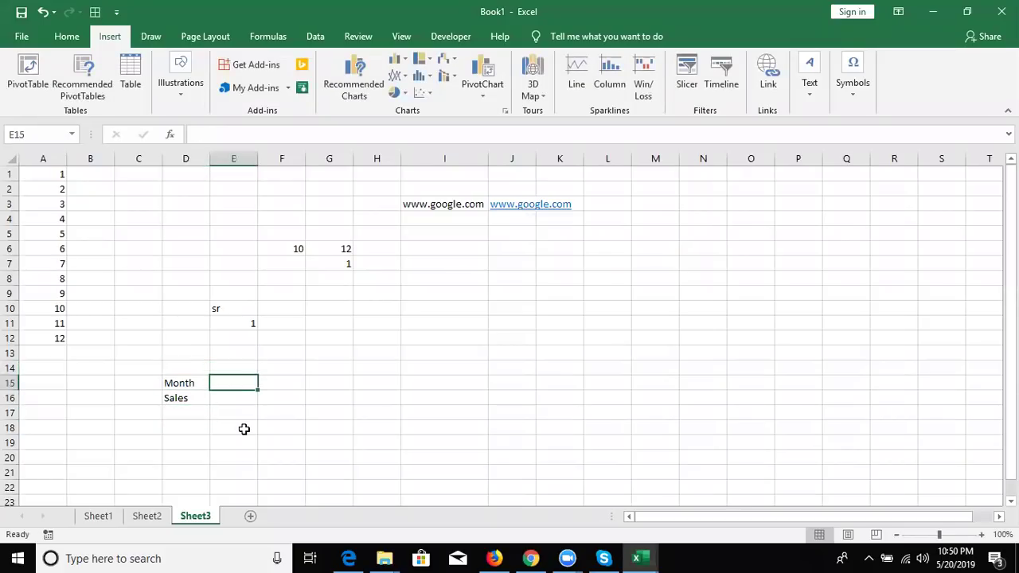
text(JAN)
key(Return)
key(Up)
key(Right)
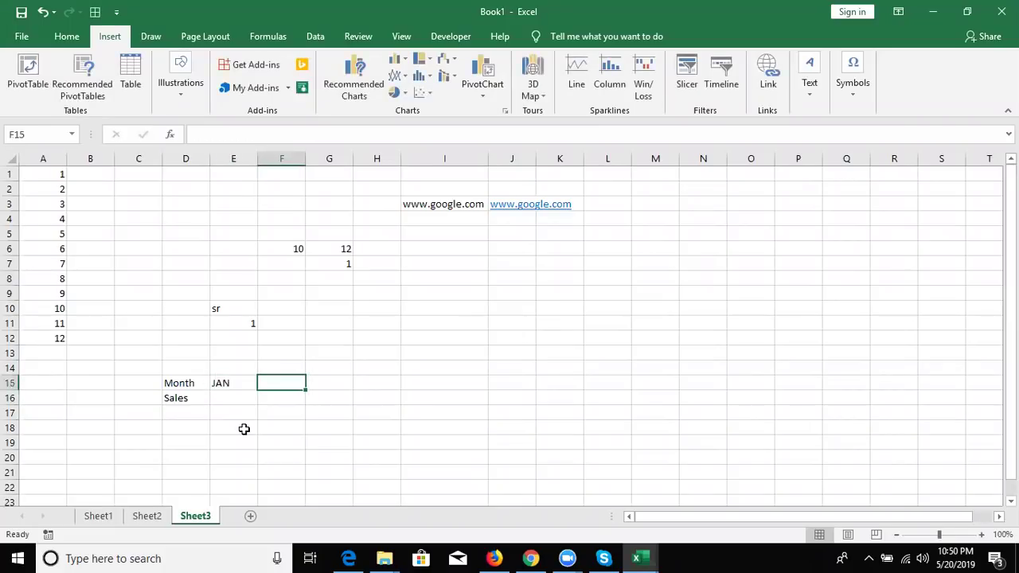
key(Left)
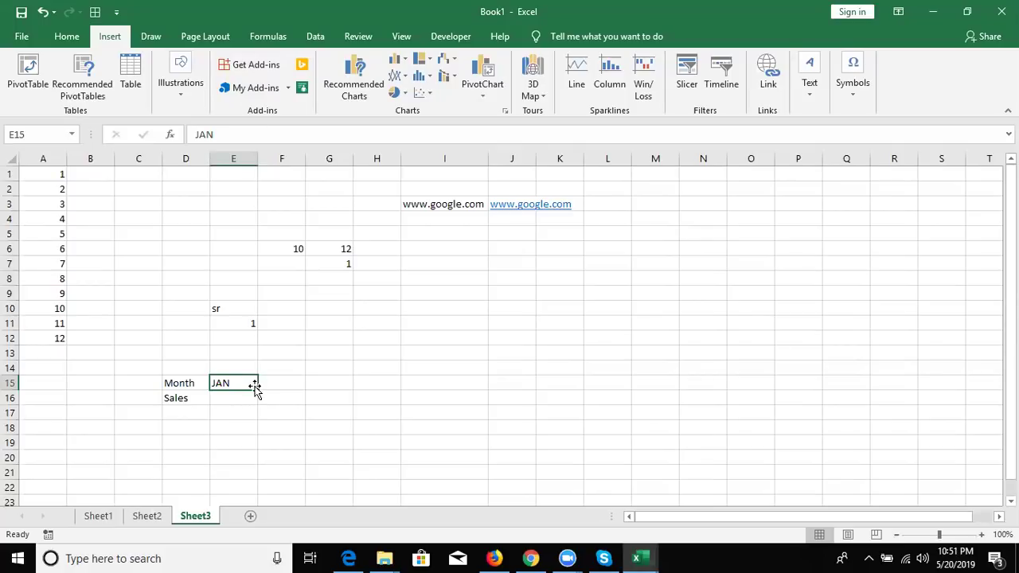
drag(256, 391, 489, 389)
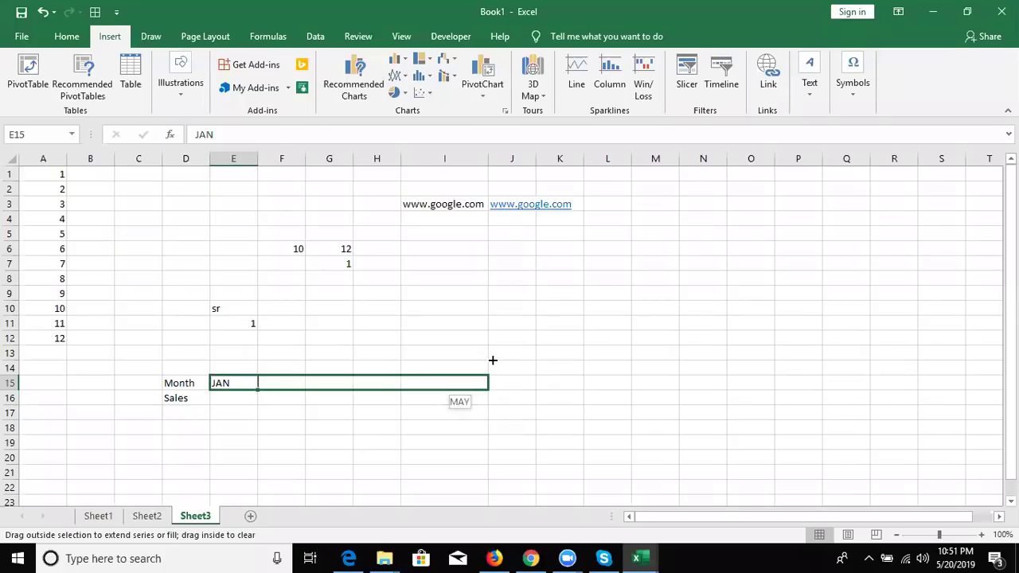
Step: Enter the sales figures 85, 69, 85, 45, 69 in E16:I16
click(230, 405)
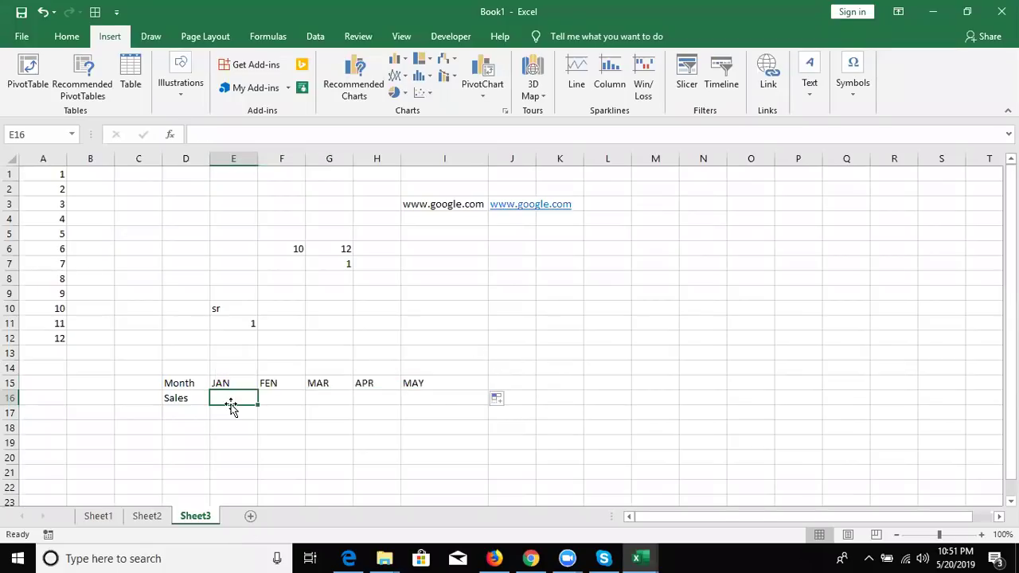
text(85)
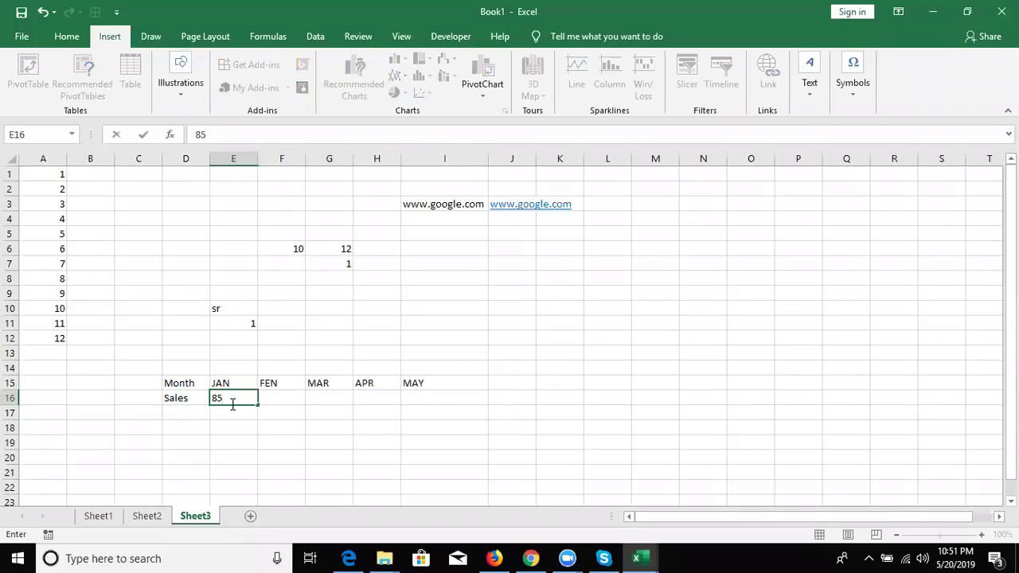
key(Tab)
text(69)
key(Tab)
text(85)
key(Tab)
text(45)
key(Tab)
text(69)
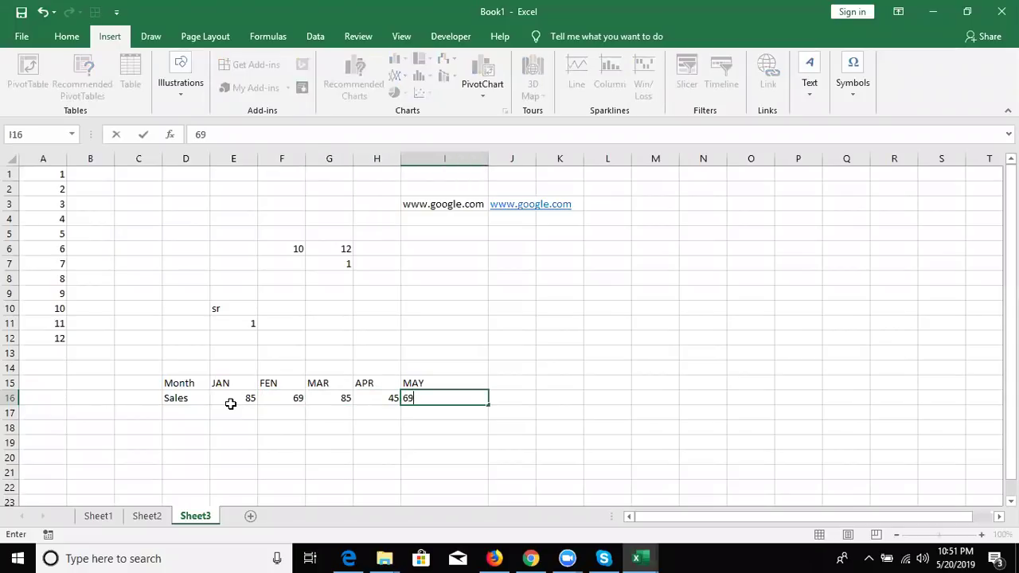
key(Tab)
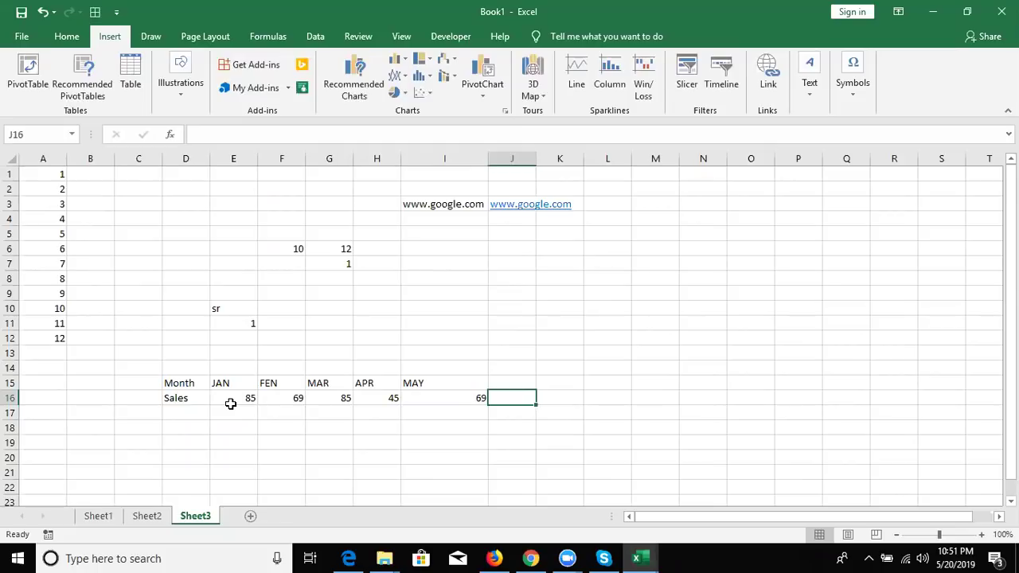
Step: Select the Month/Sales table D15:I16 and copy it
key(Down)
key(Up)
key(Up)
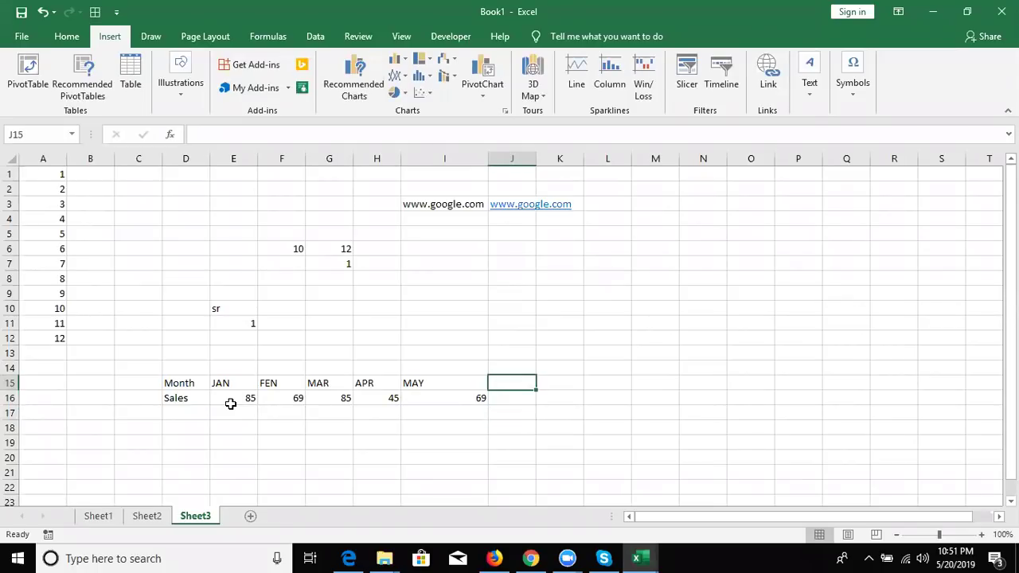
key(Left)
key(Left)
key(Left)
key(Left)
key(Left)
key(shift+Right)
key(shift+Right)
key(shift+Right)
key(shift+Down)
key(ctrl+c)
Step: Paste the copied table at D18 with Transpose, producing a vertical Month/Sales list in D18:E23
click(198, 430)
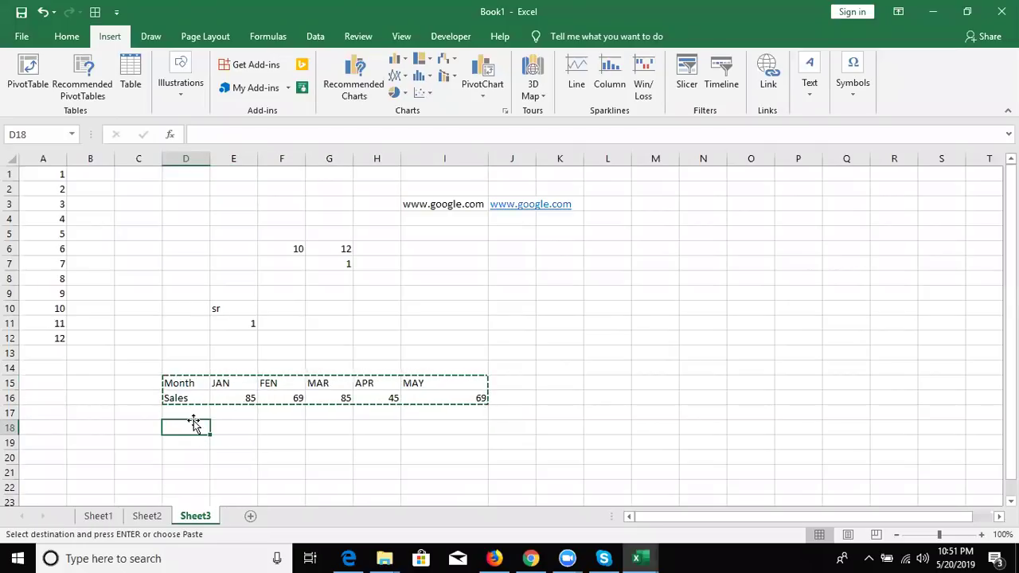
right_click(194, 427)
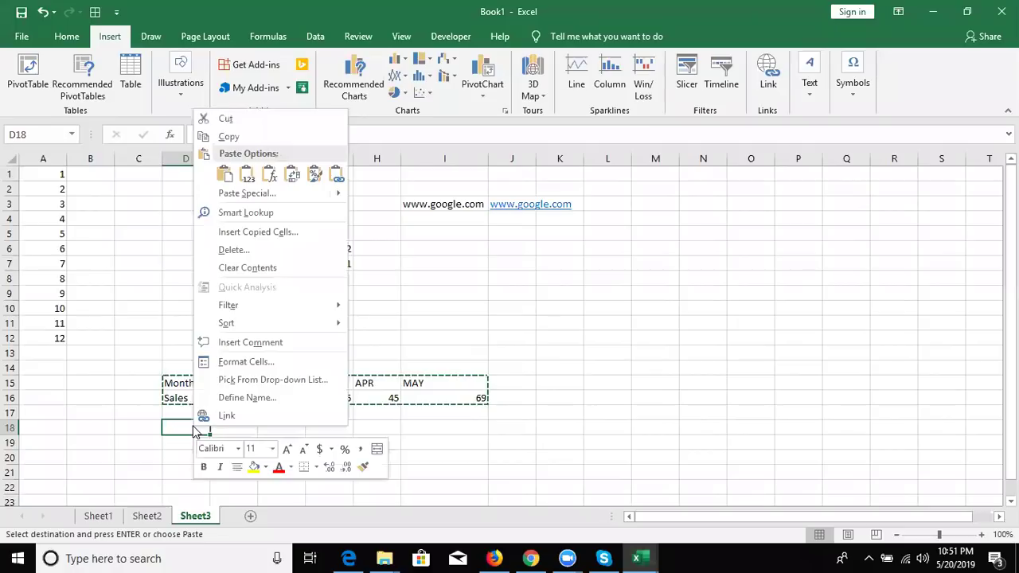
click(247, 193)
click(274, 263)
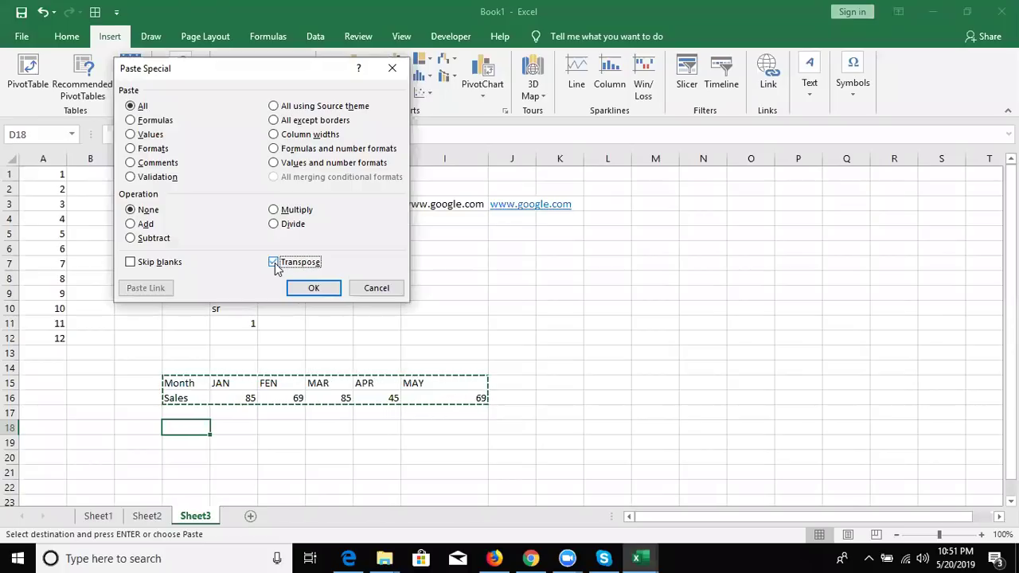
click(293, 289)
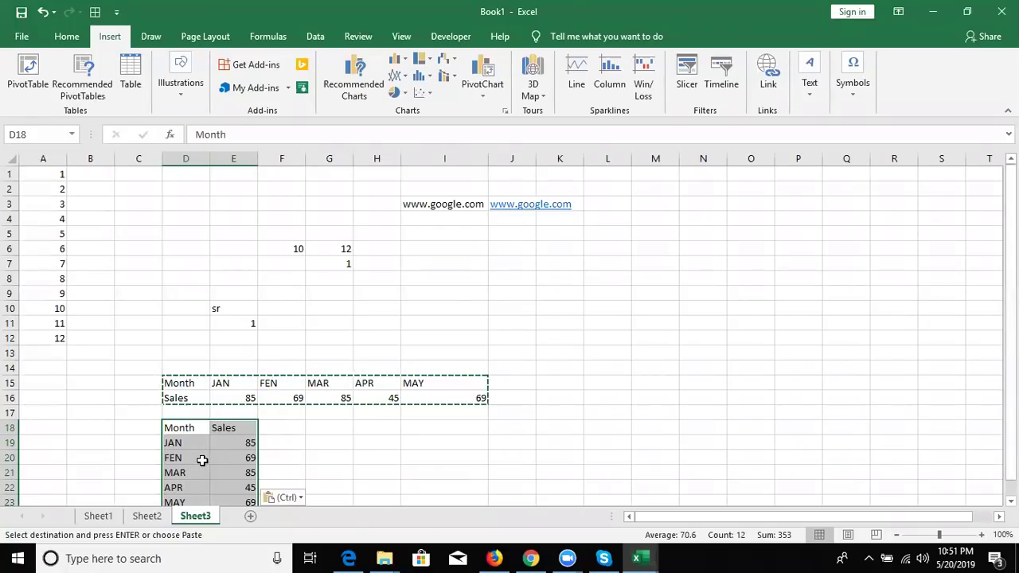
Step: Enter {=TRANSPOSE(D15:I16)} as an array formula over D18:E23
text(=t)
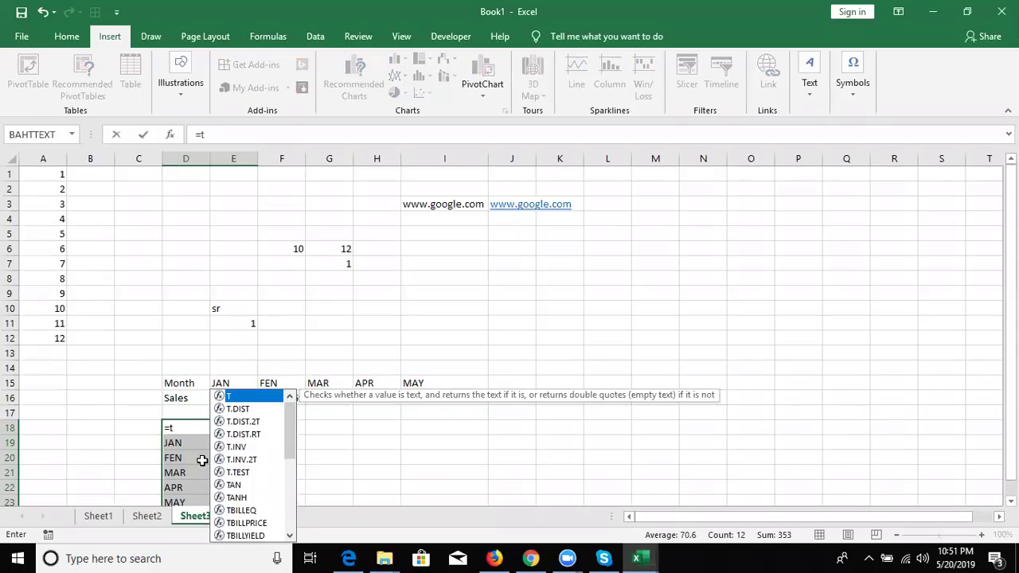
text(r)
key(Tab)
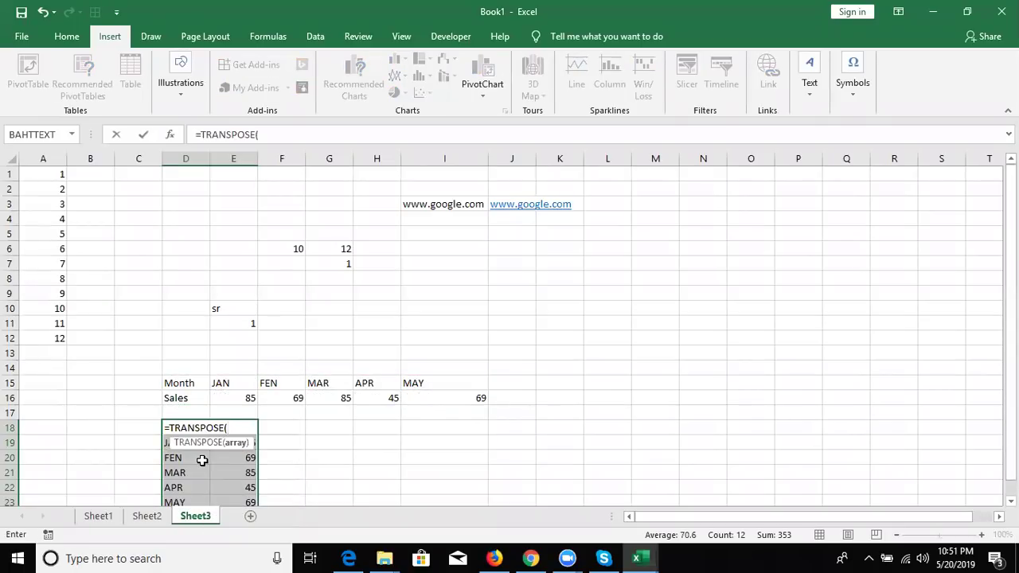
key(Up)
key(Up)
key(Up)
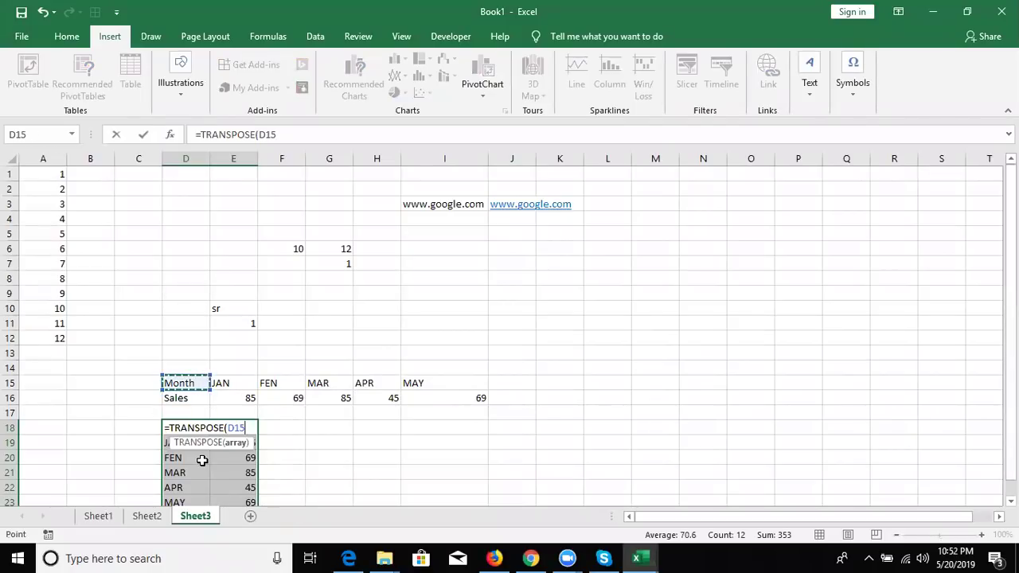
key(shift+Right)
key(shift+Right)
key(shift+Right)
key(shift+Right)
key(shift+Right)
key(shift+Left)
key(shift+Down)
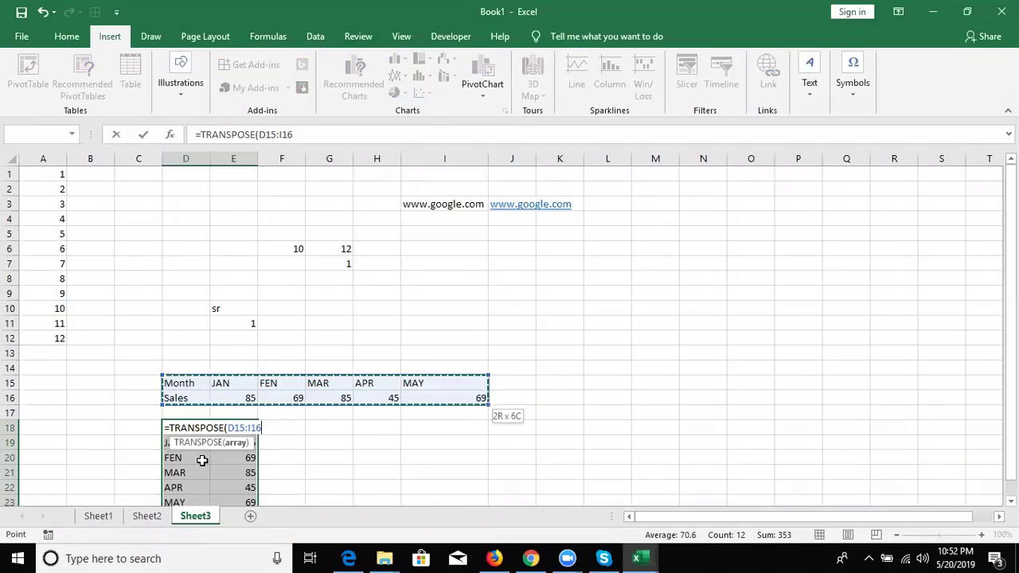
text())
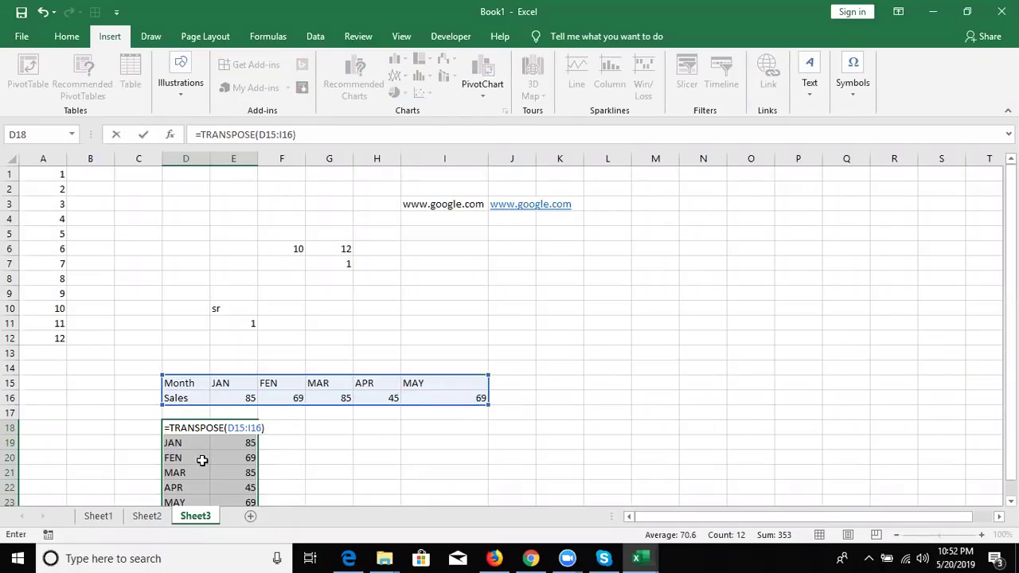
key(ctrl+shift+Return)
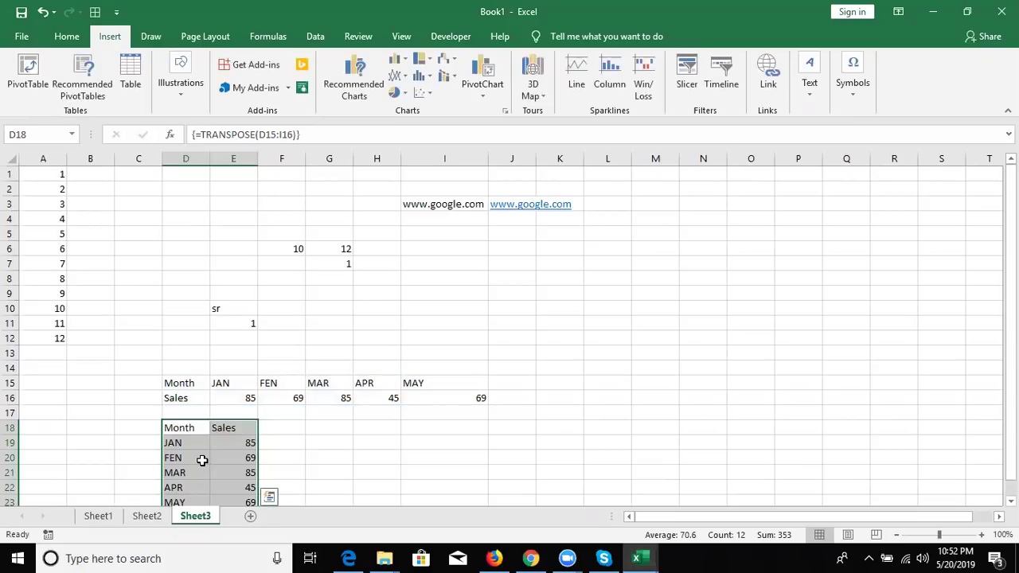
Step: Change FEN's sales in F16 to 70, which also updates the transposed table
click(295, 390)
key(Down)
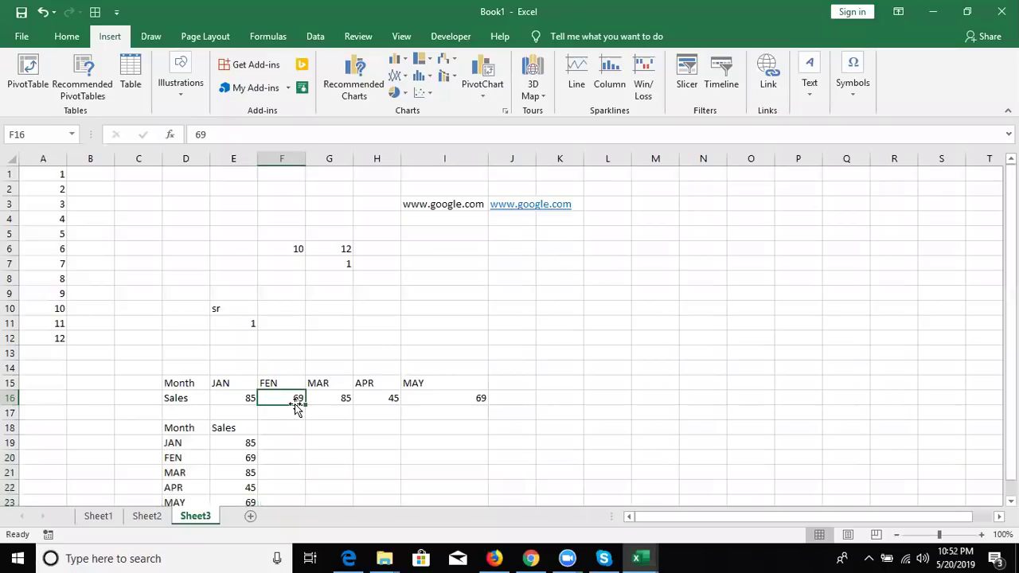
text(70)
key(Return)
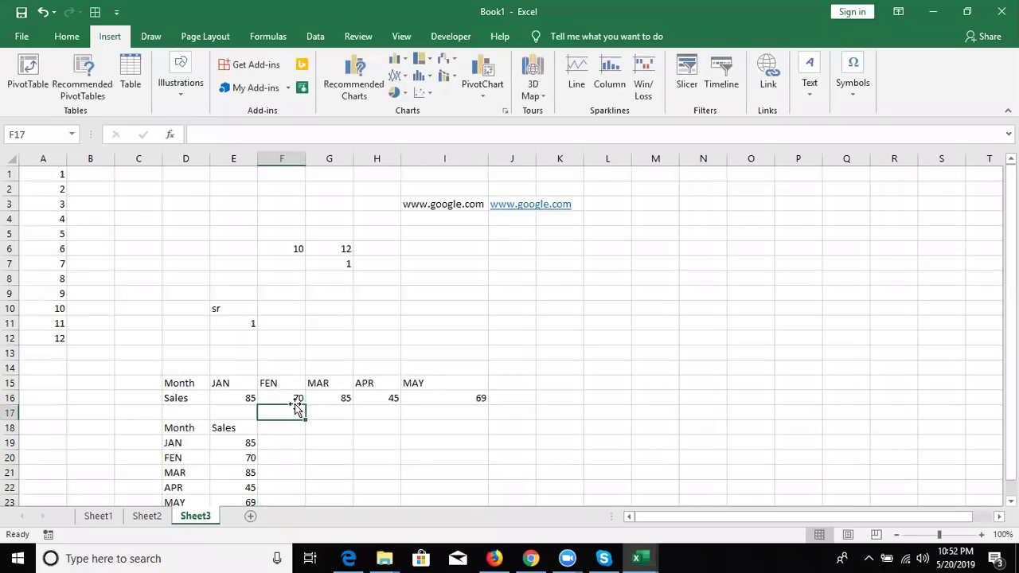
key(Down)
key(Down)
key(Down)
key(Down)
key(Up)
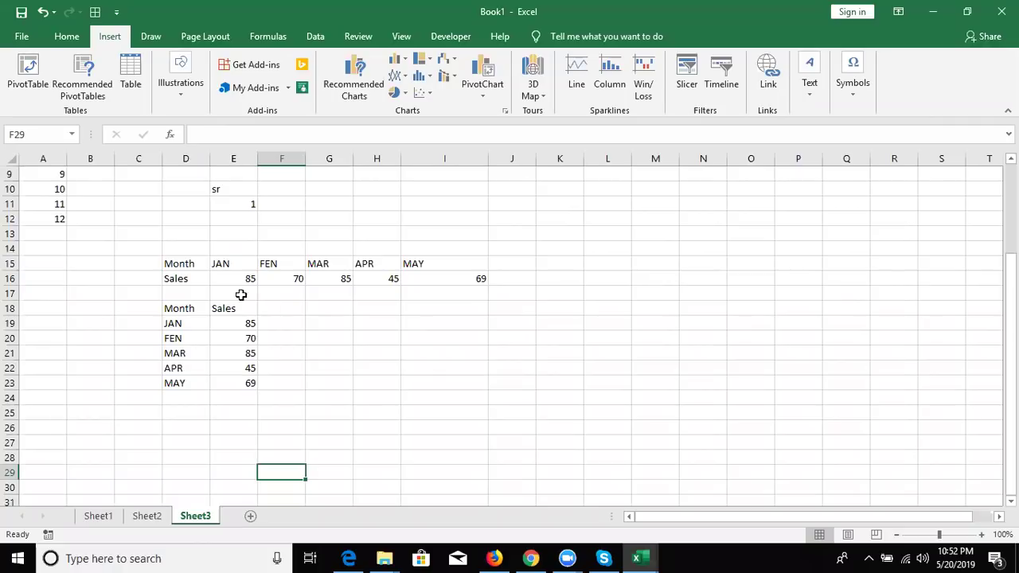
Step: Browse the Lookup & Reference functions, trying FORMULATEXT in E15 and then cancelling it
click(214, 264)
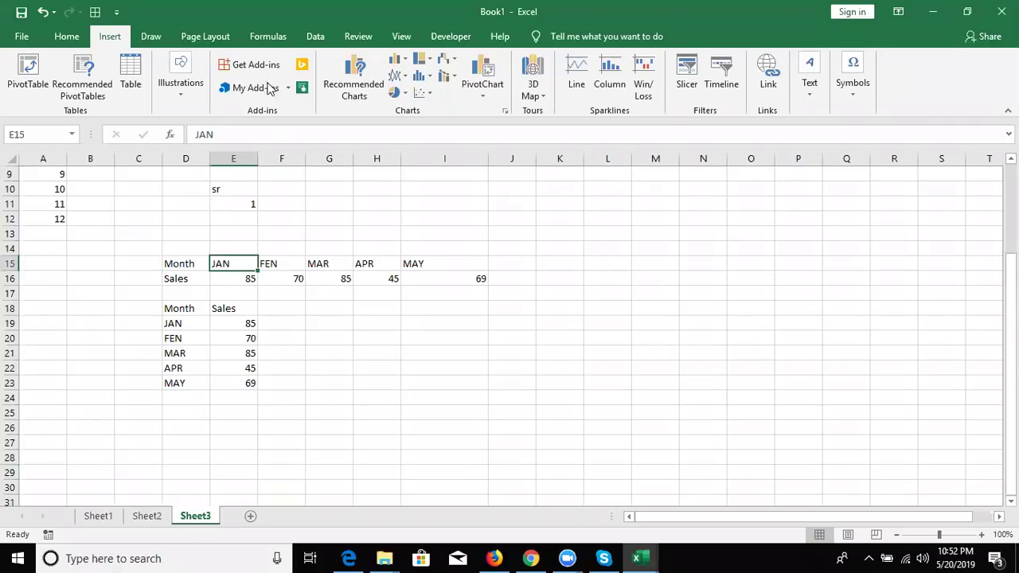
click(268, 46)
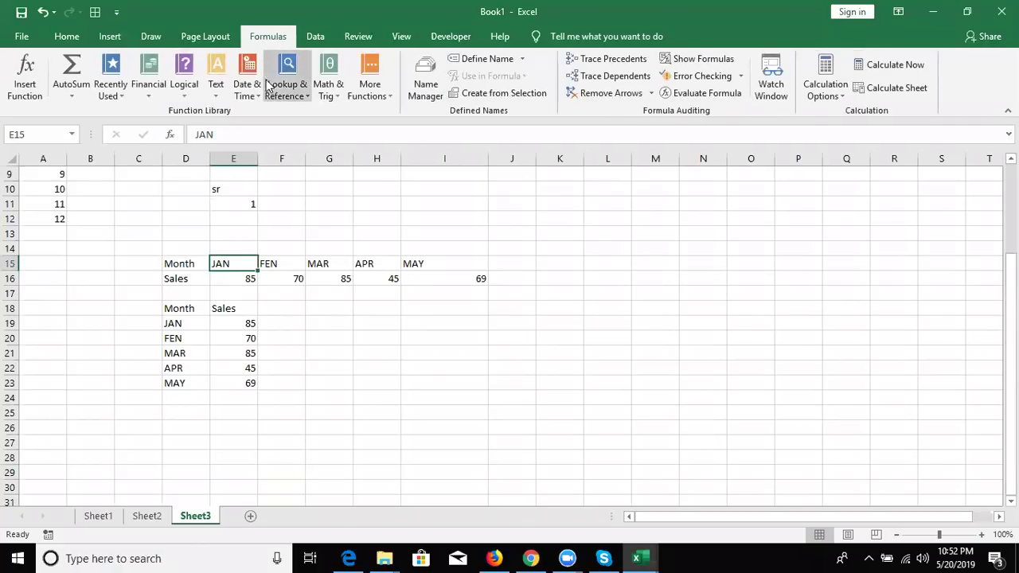
click(271, 93)
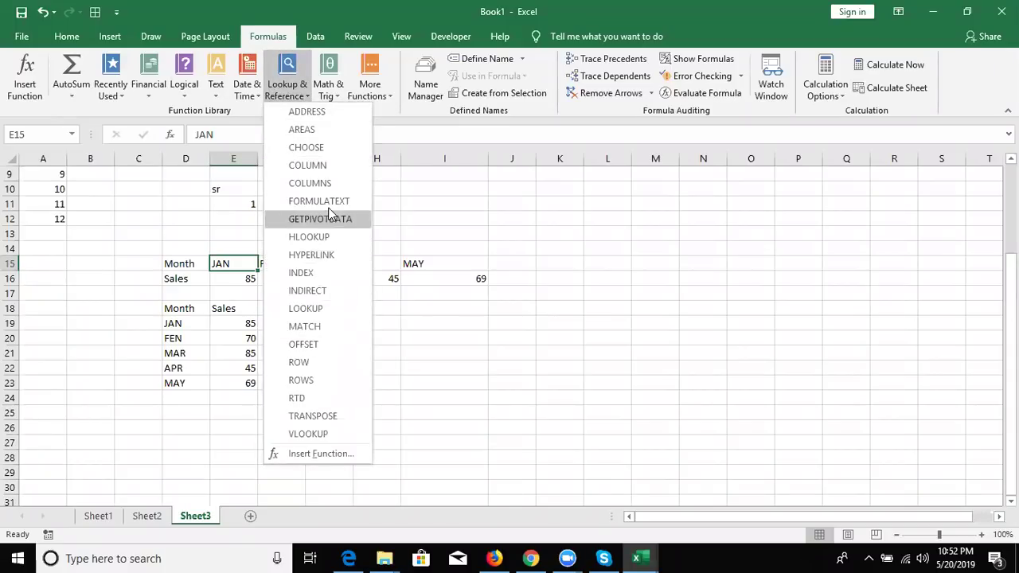
mouse_move(318, 201)
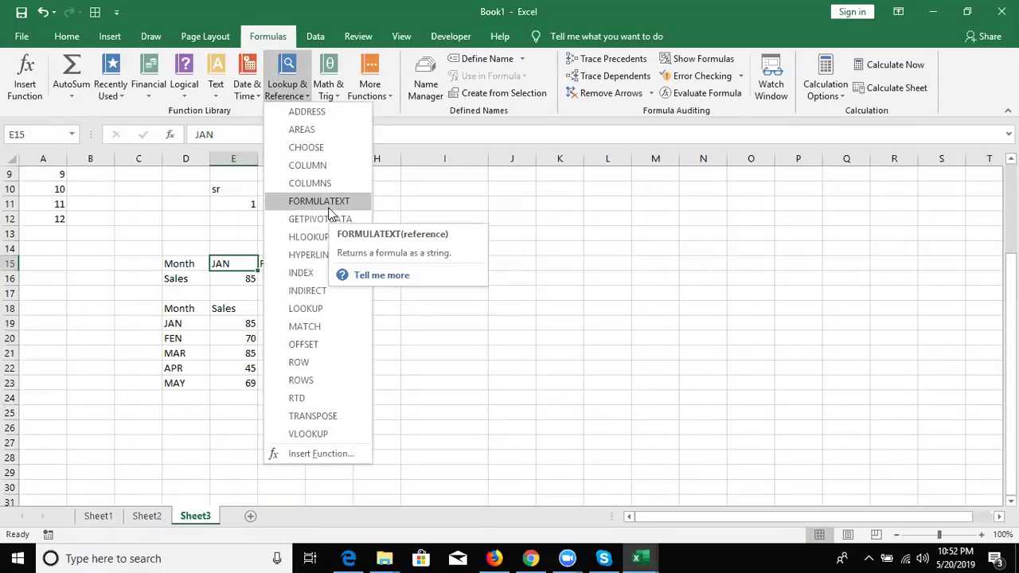
click(329, 204)
click(196, 324)
key(Return)
Step: Enter =FORMULATEXT(D19) in F19 to display the transposed table's formula text
key(Down)
key(Down)
key(Down)
key(Down)
key(Right)
text(=)
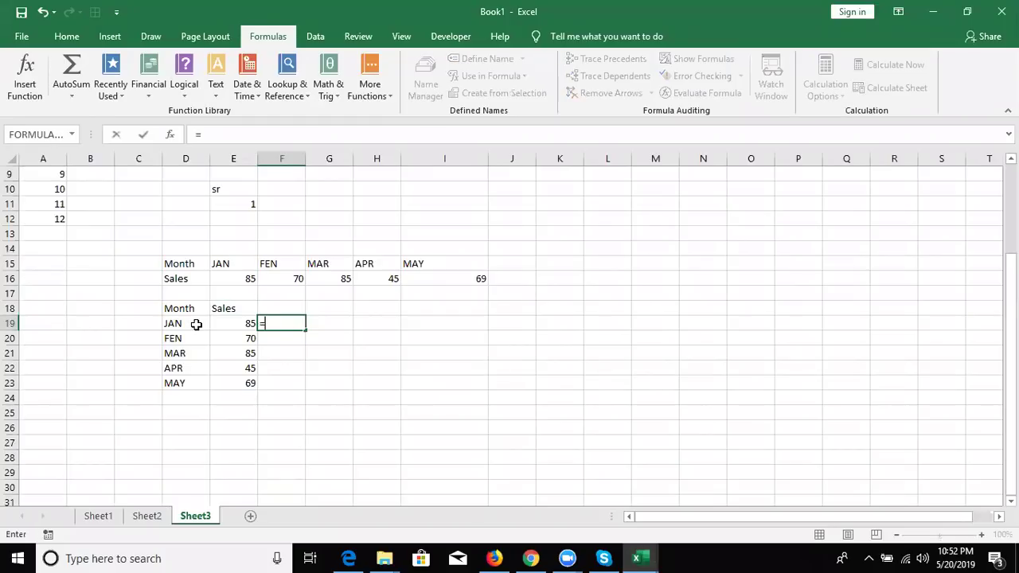
text(for)
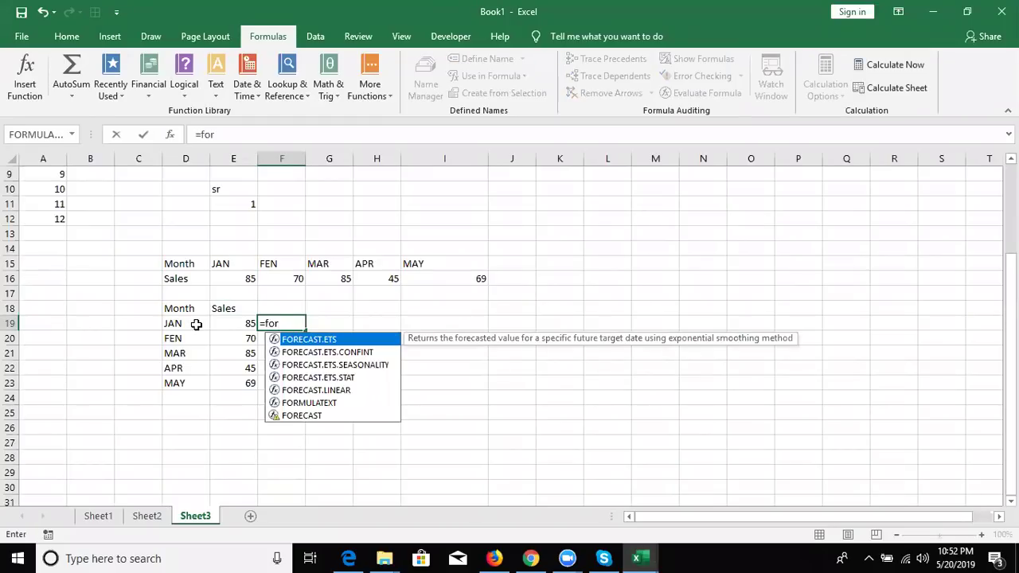
text(m)
key(Tab)
click(196, 324)
key(Return)
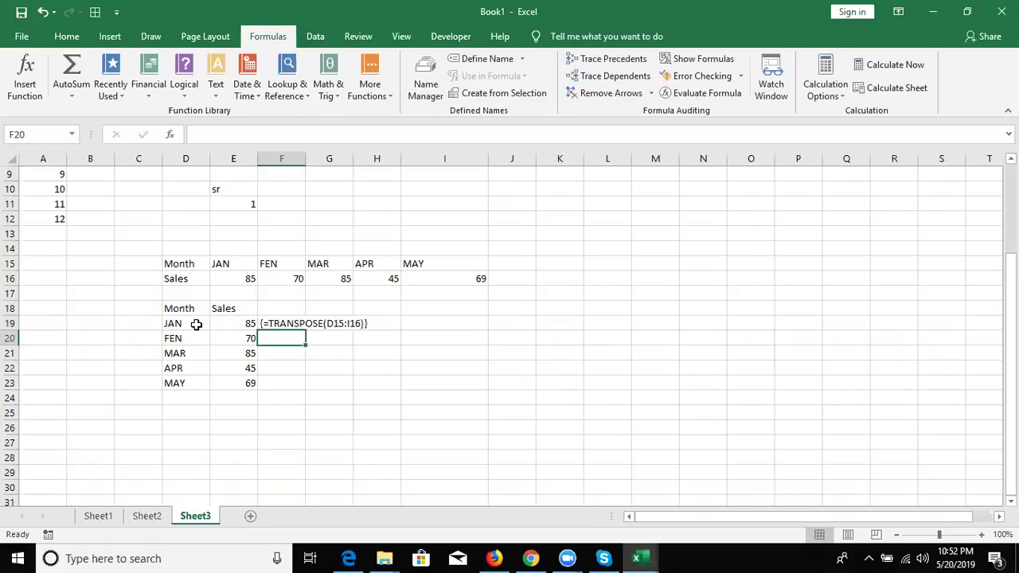
click(280, 94)
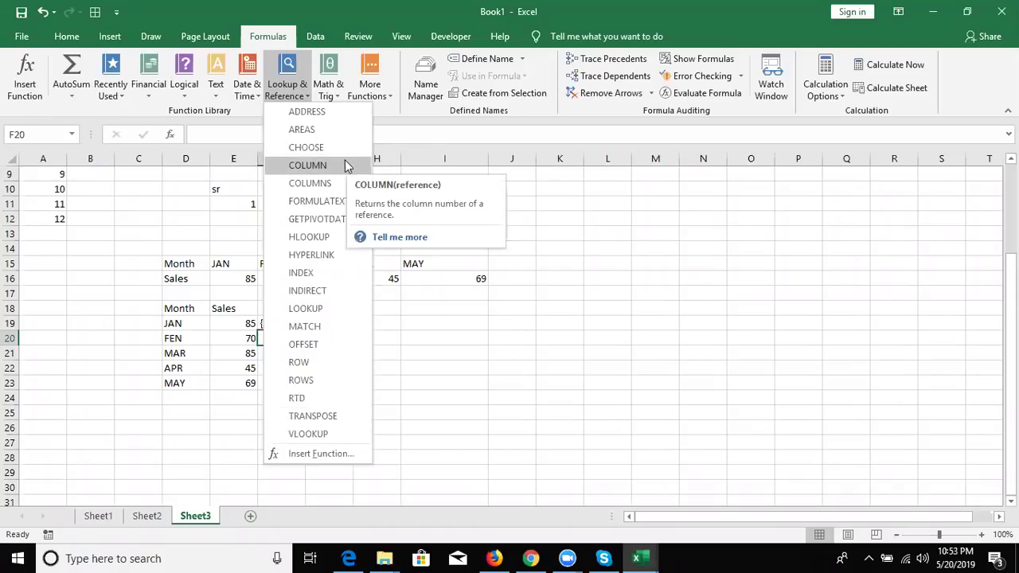
click(445, 233)
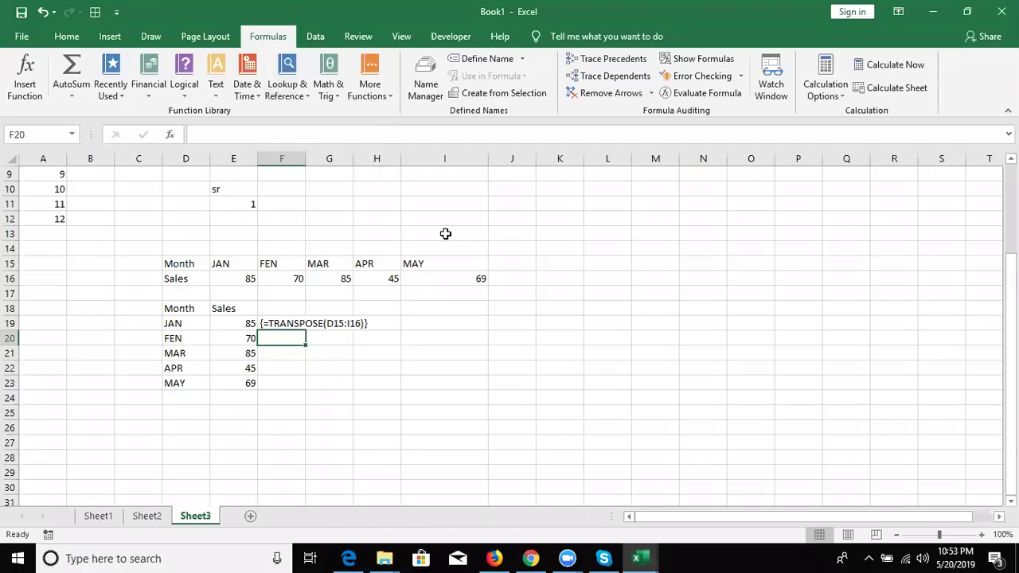
Step: Switch to Sheet2 and inspect B15's SUM/INDIRECT formula without changing it
click(143, 516)
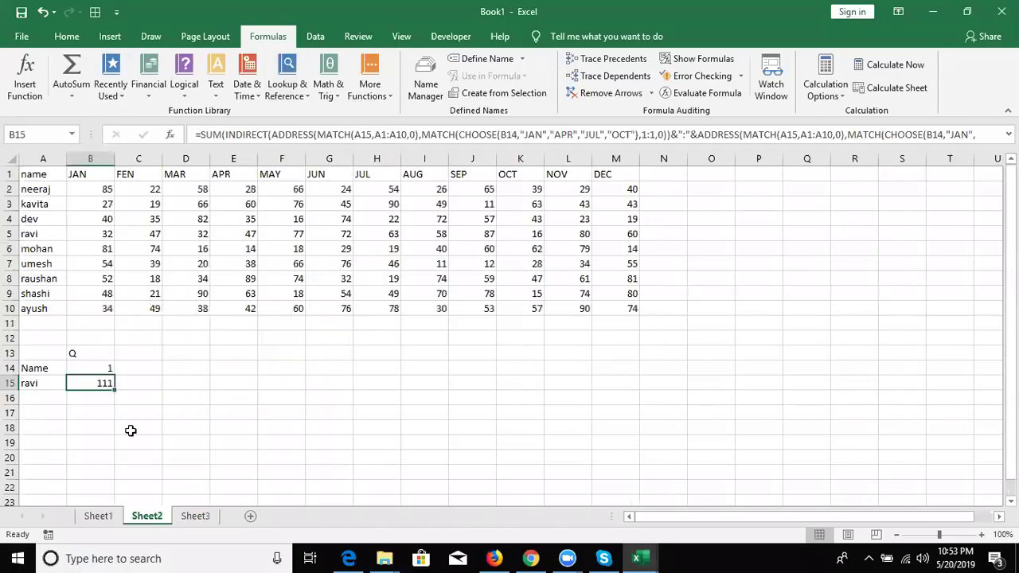
double_click(94, 384)
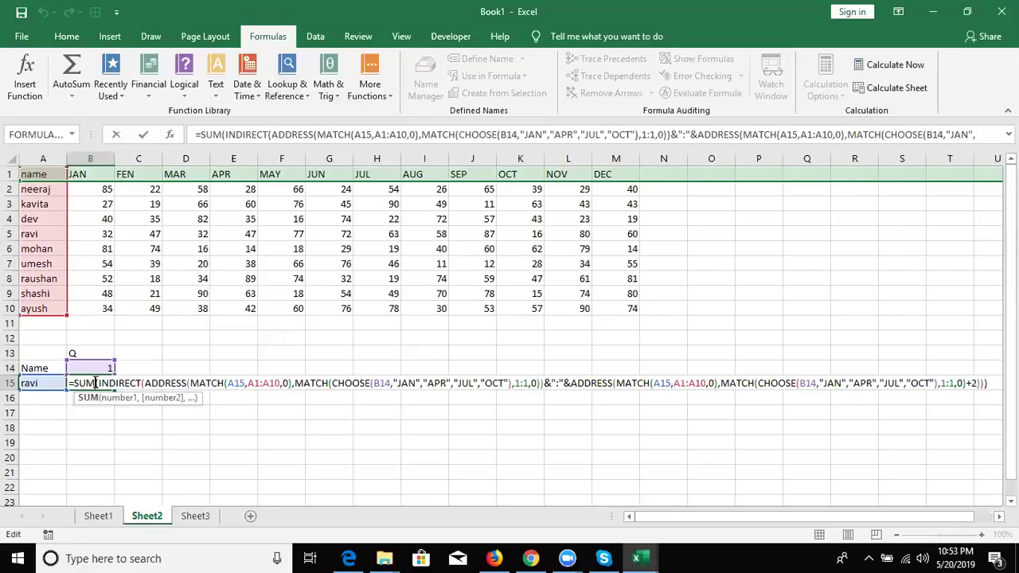
key(ctrl+Return)
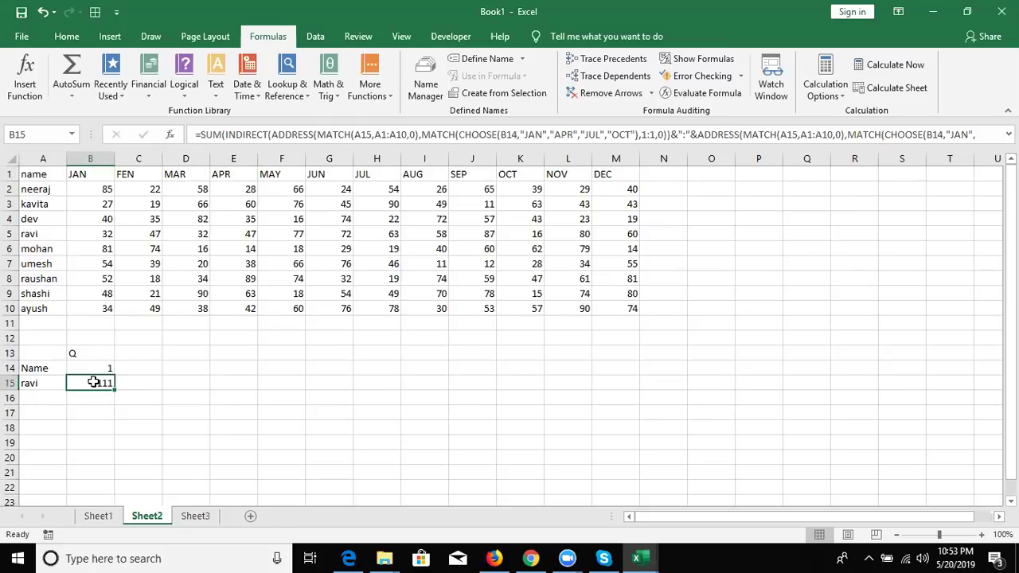
Step: Hide the Excel workbook with Win+D to reveal the desktop icons
key(super+d)
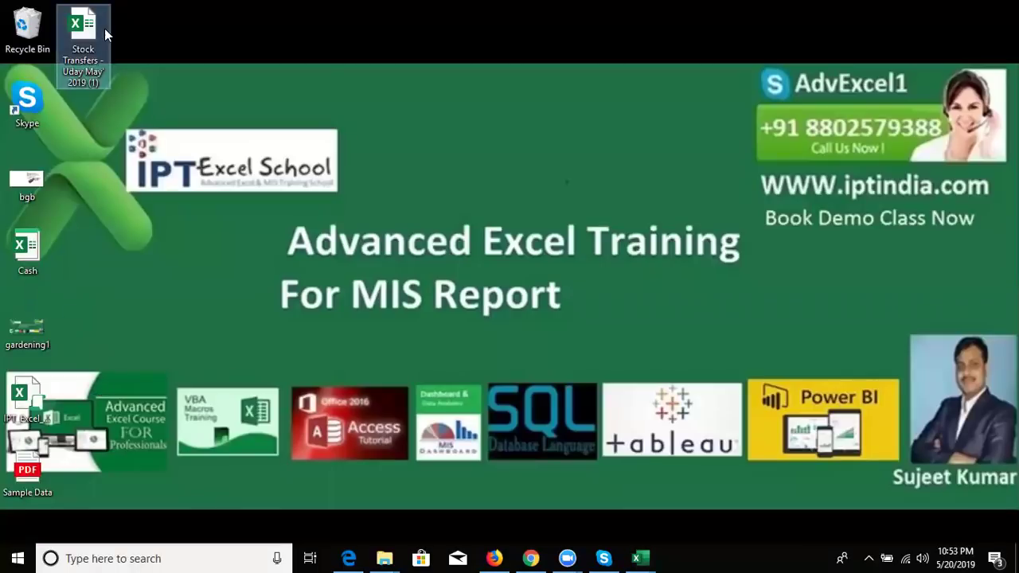